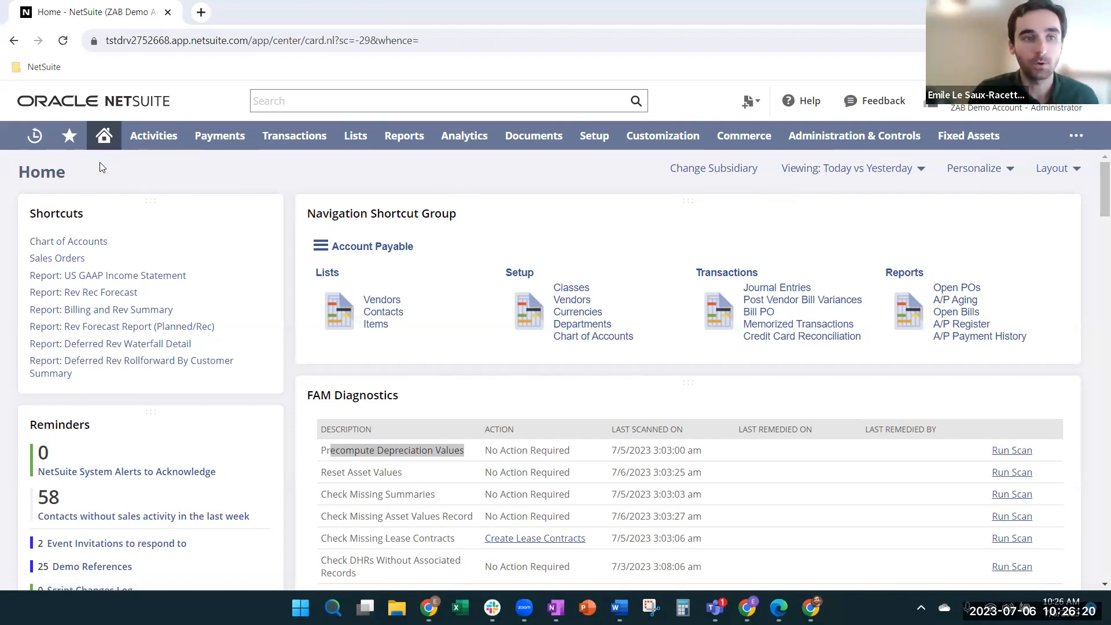
Step: Look through the Transactions, Lists, Reports, Analytics and Payments pages, and return to the Home dashboard
mouse_move(104, 137)
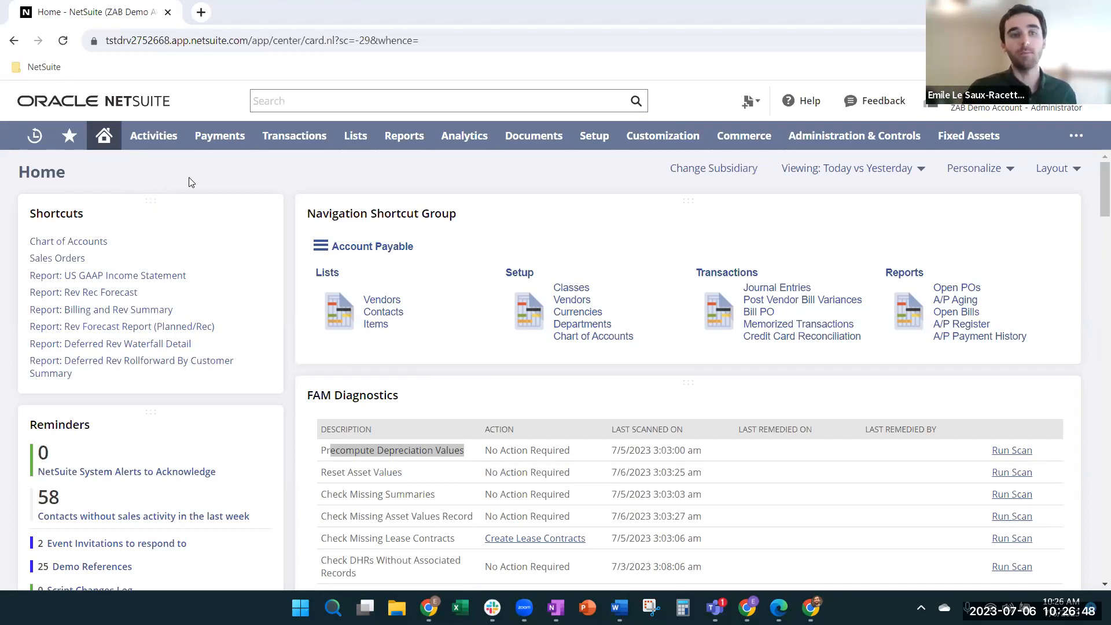
left_click(297, 145)
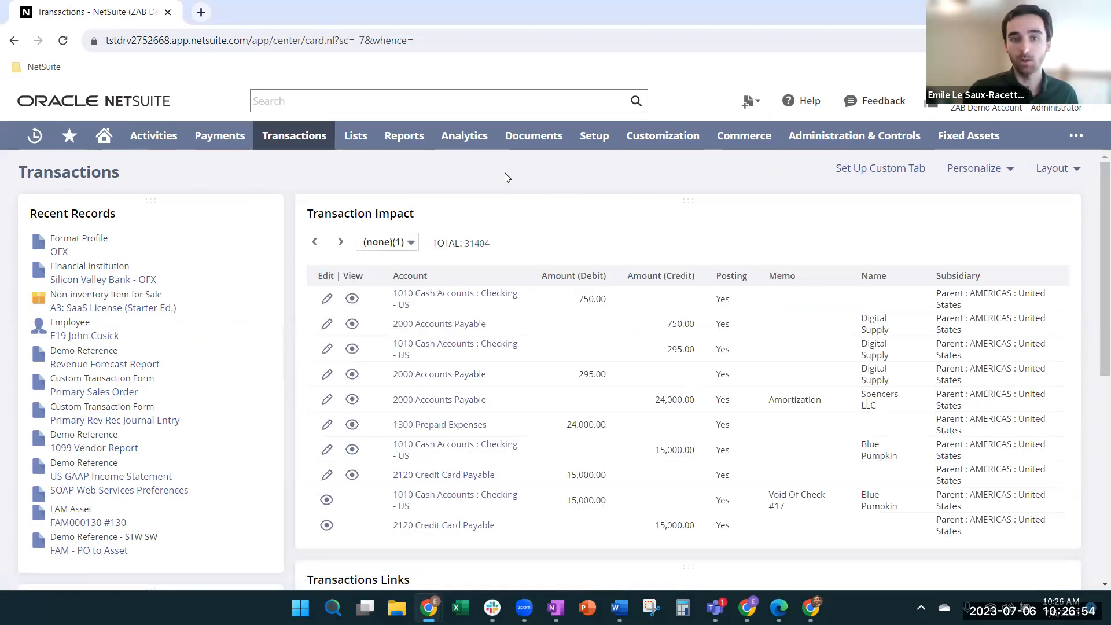
left_click(354, 142)
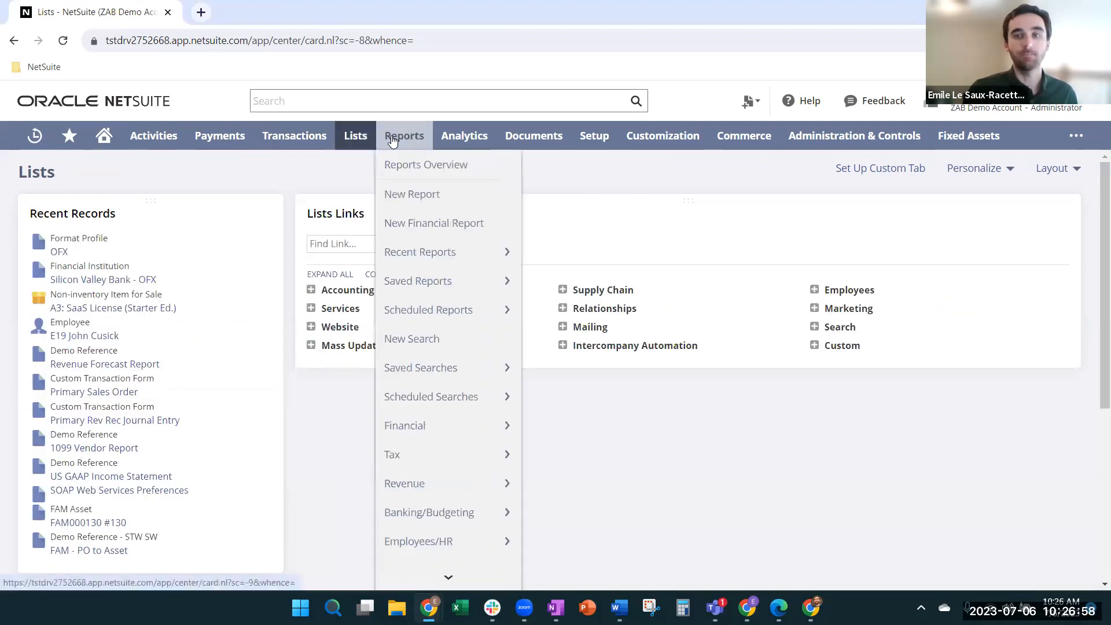
left_click(392, 141)
left_click(454, 136)
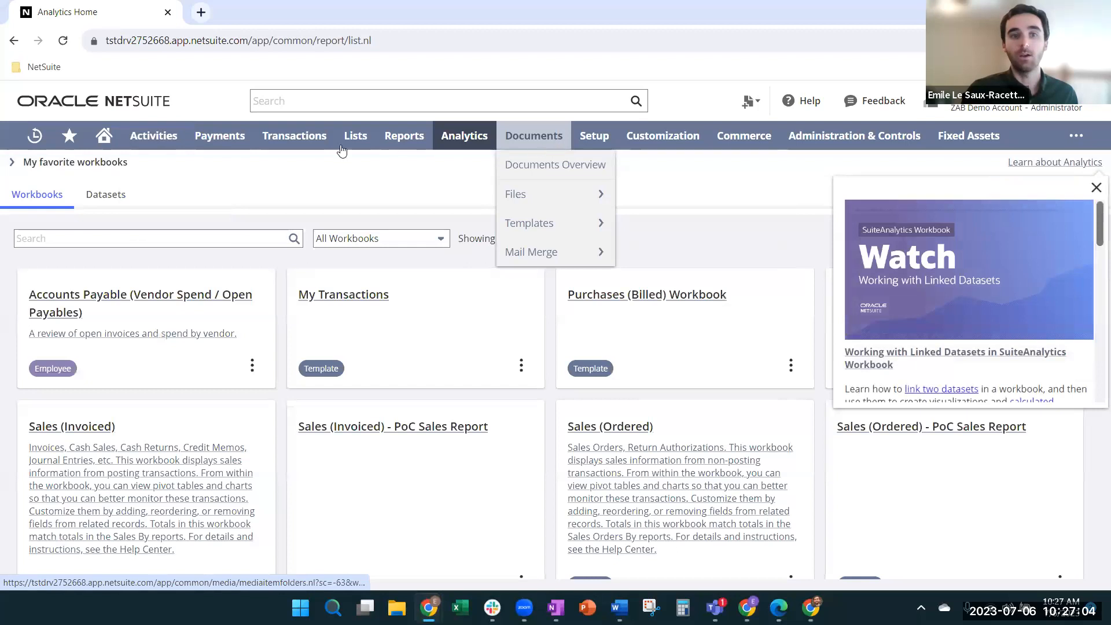
left_click(213, 138)
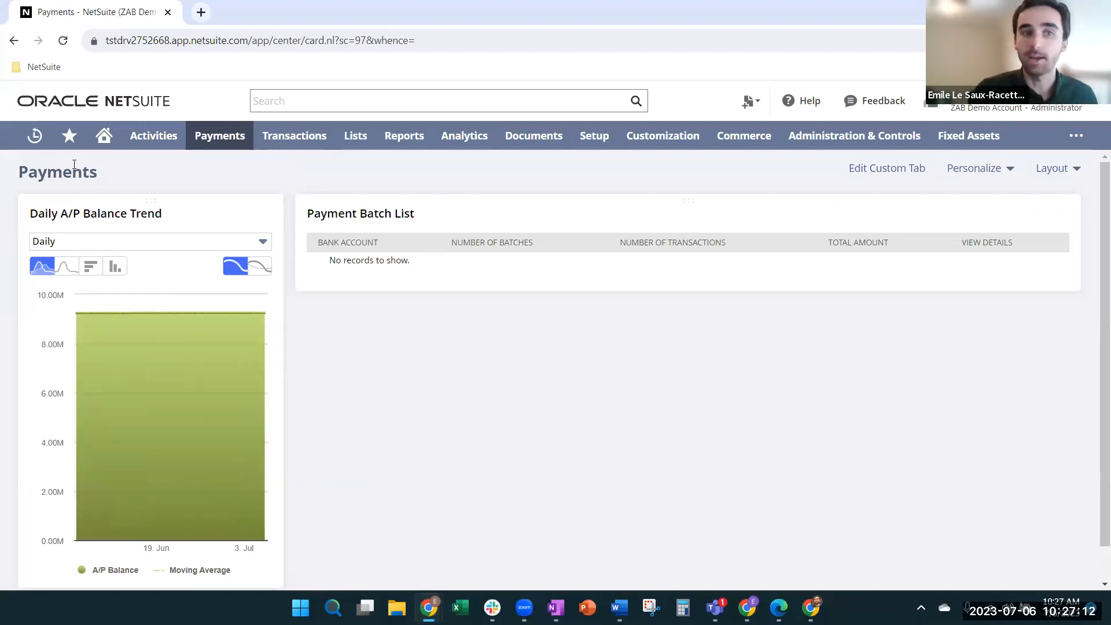
left_click(105, 135)
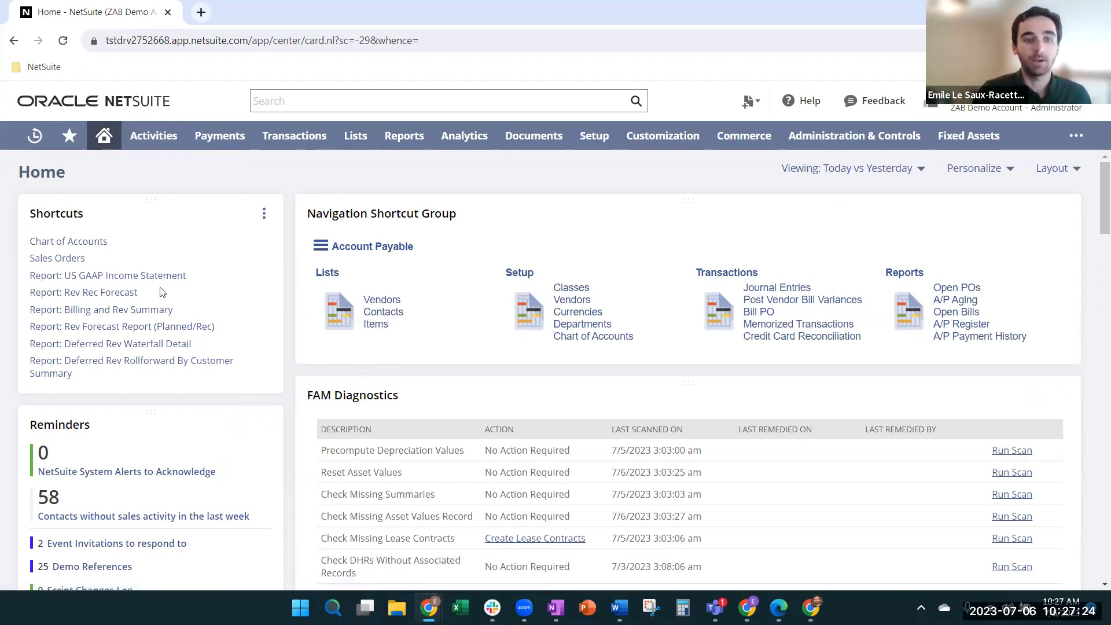
Step: Rearrange the Home dashboard so Reminders sits above Shortcuts and FAM Diagnostics sits above Navigation Shortcut Group
left_click_drag(162, 422, 161, 199)
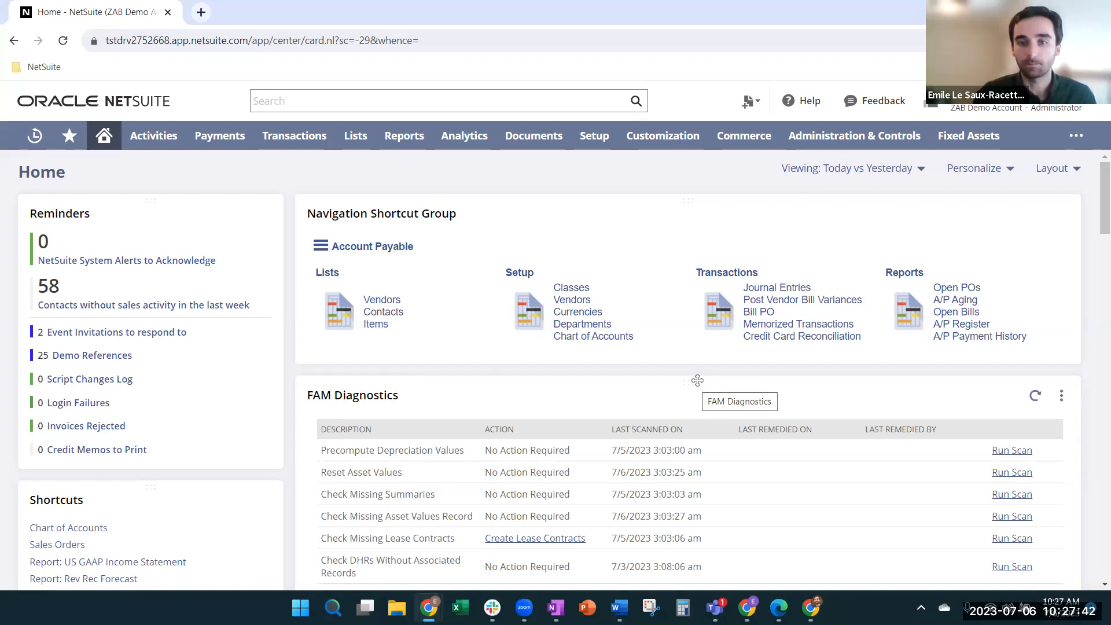
left_click_drag(704, 384, 652, 389)
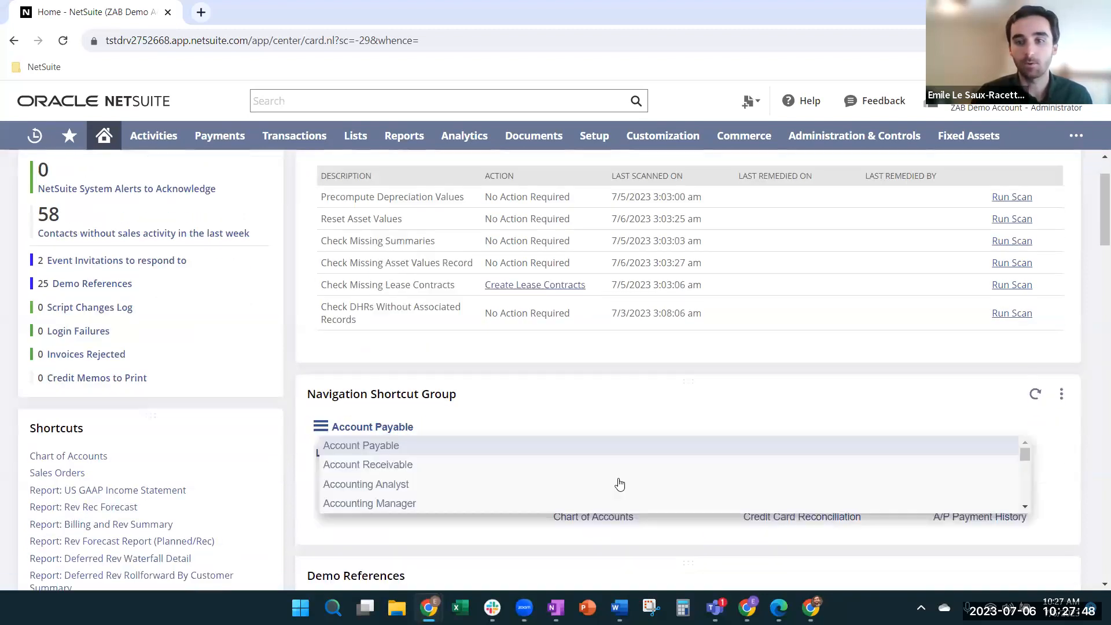
Step: Add Bank Balance, Calls to complete, Churn - Customers and Customer LTV to the Reminders portlet and save the selection
left_click(264, 214)
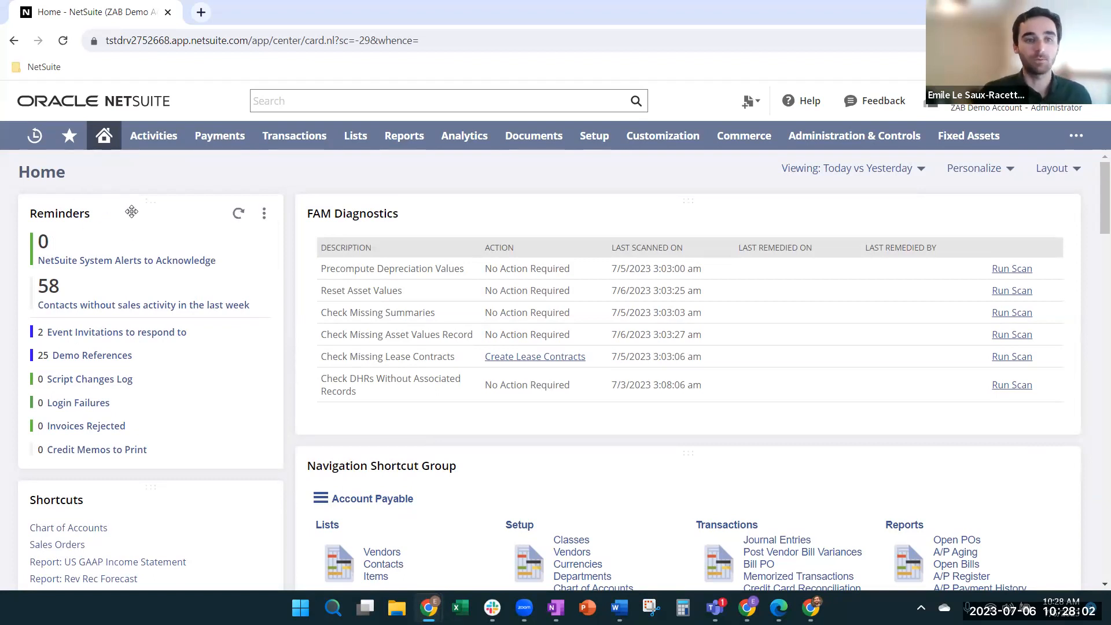
mouse_move(264, 214)
left_click(254, 234)
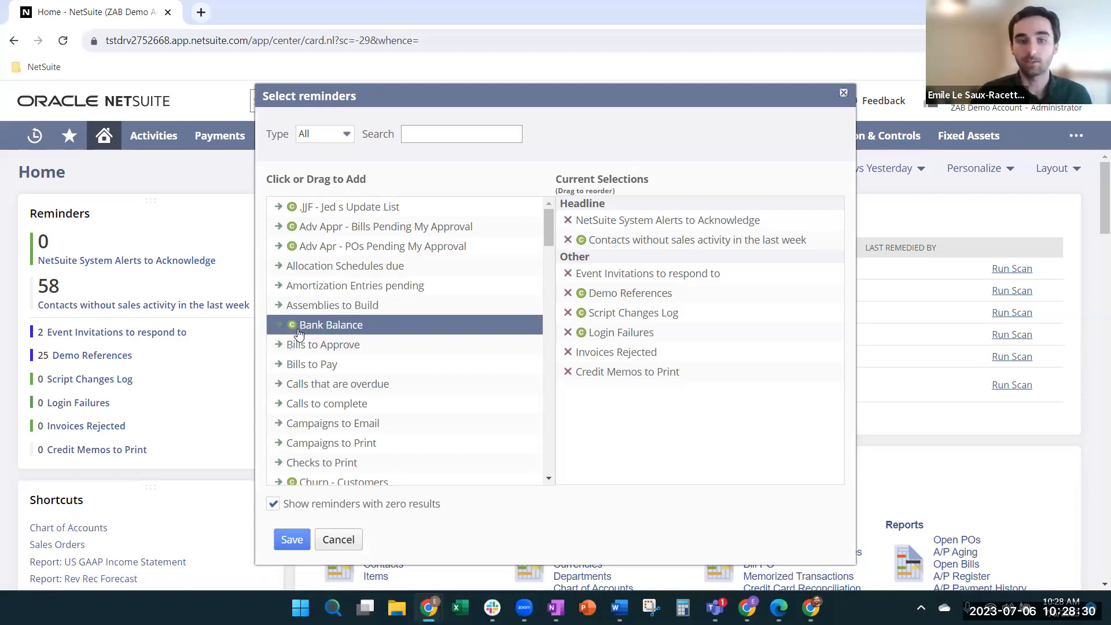
left_click_drag(301, 331, 616, 410)
left_click_drag(319, 383, 630, 428)
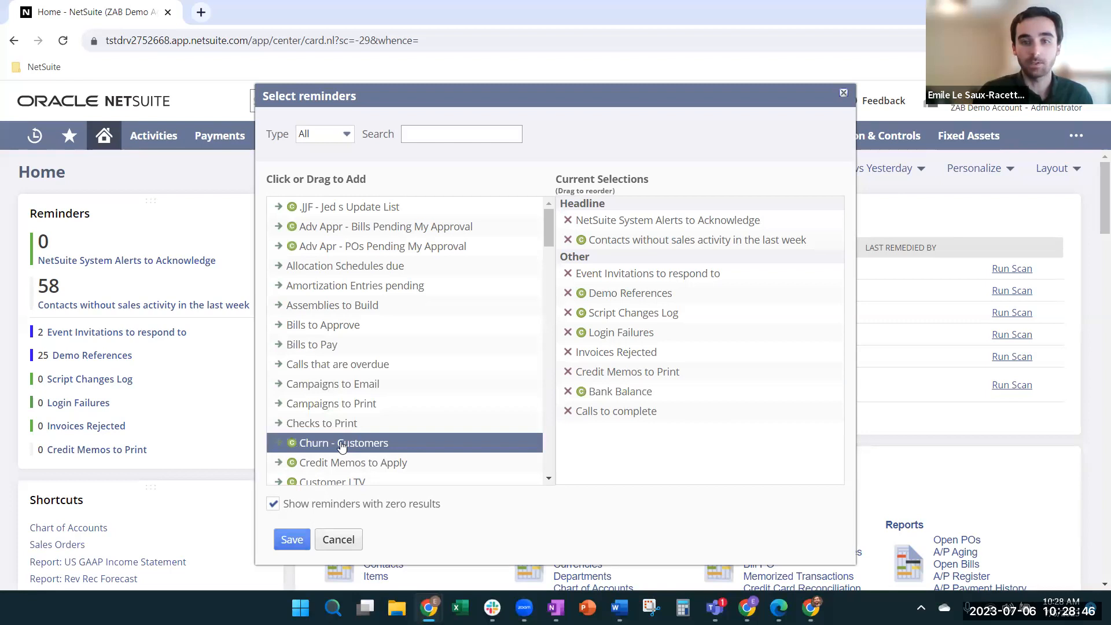
left_click_drag(341, 446, 321, 484)
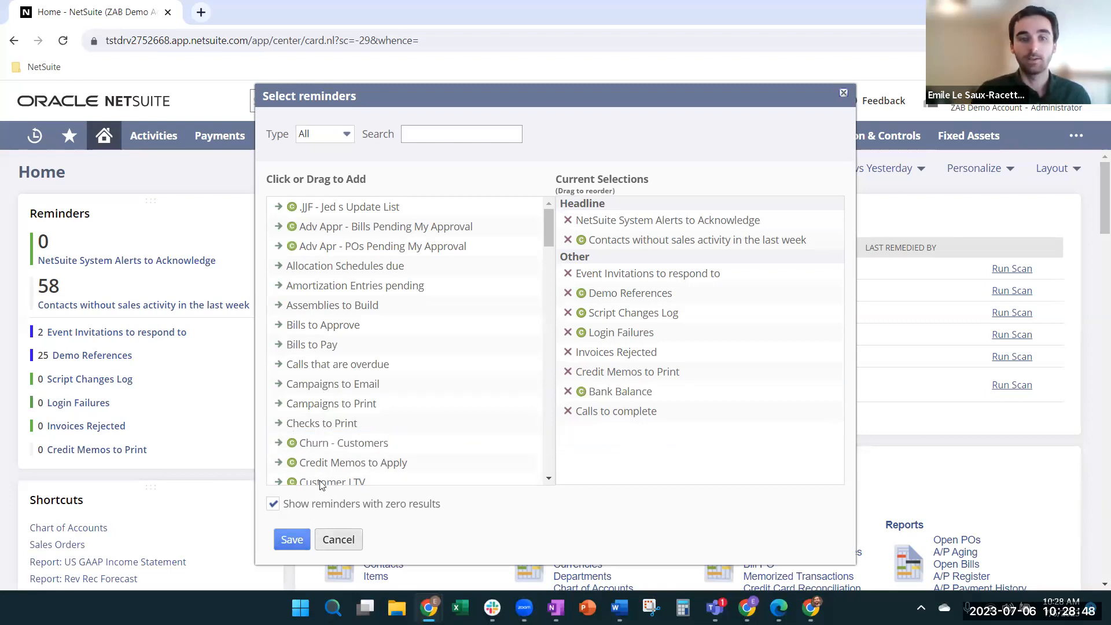
left_click_drag(336, 444, 602, 442)
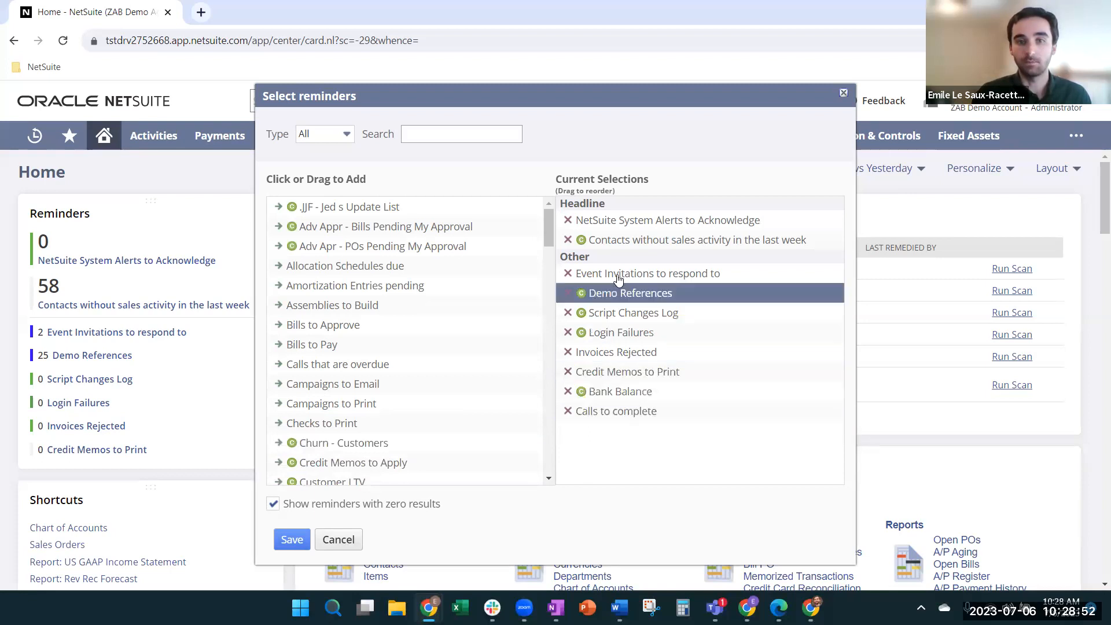
left_click(316, 443)
left_click_drag(314, 467, 622, 456)
left_click(315, 466)
scroll(322, 463, "down", 1)
left_click(292, 539)
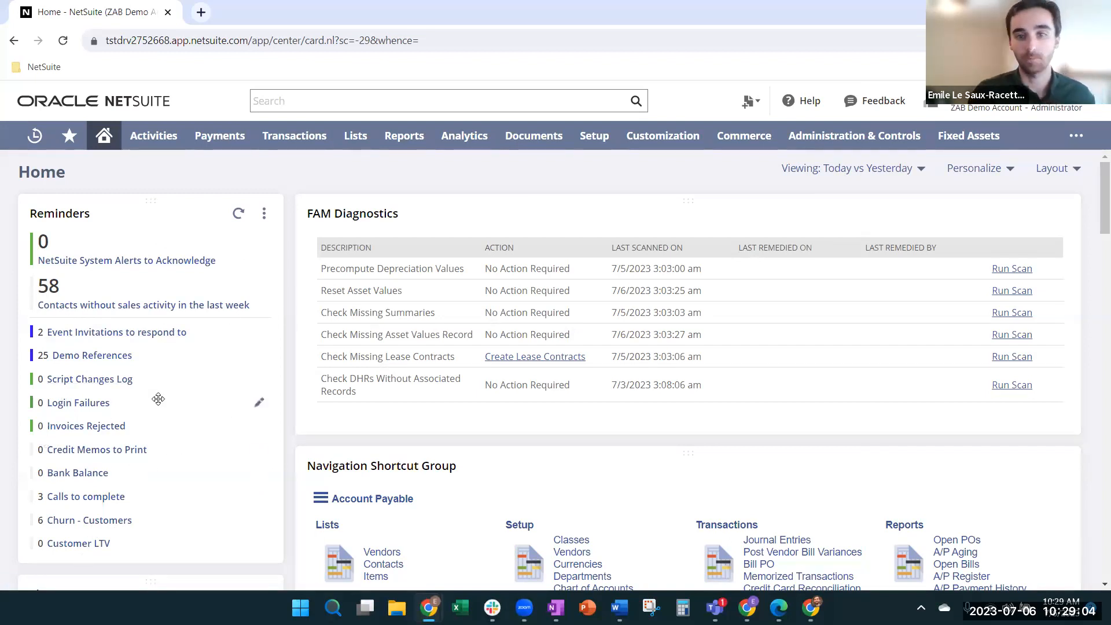
Step: Try the dashboard layouts with a narrow right column and with three columns, and restore the narrow left column layout
scroll(171, 403, "down", 3)
scroll(171, 403, "up", 3)
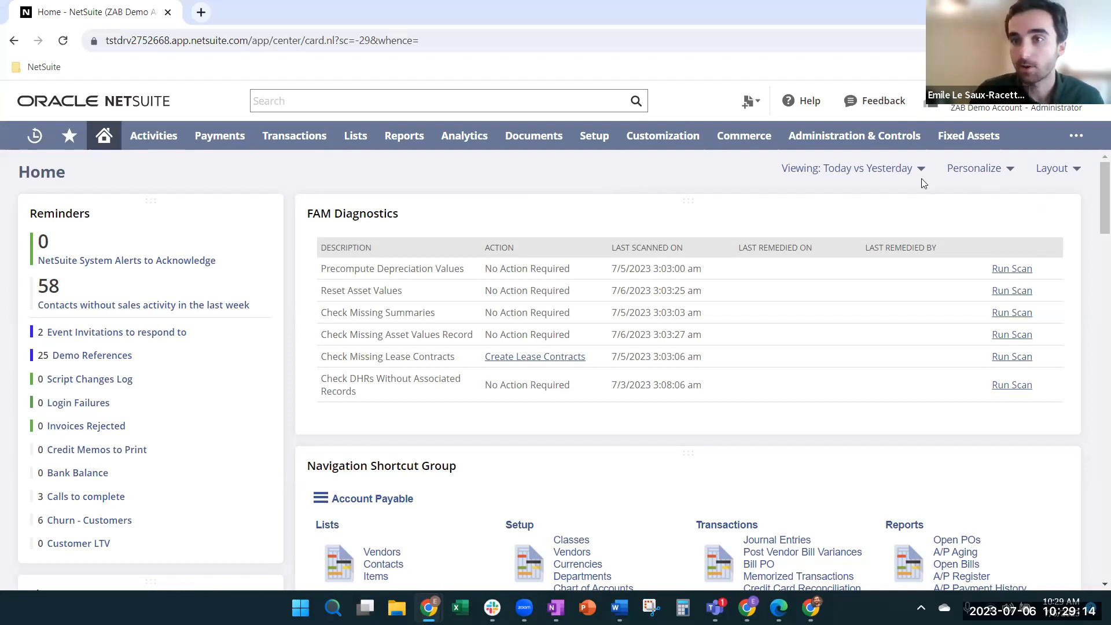
left_click(1063, 170)
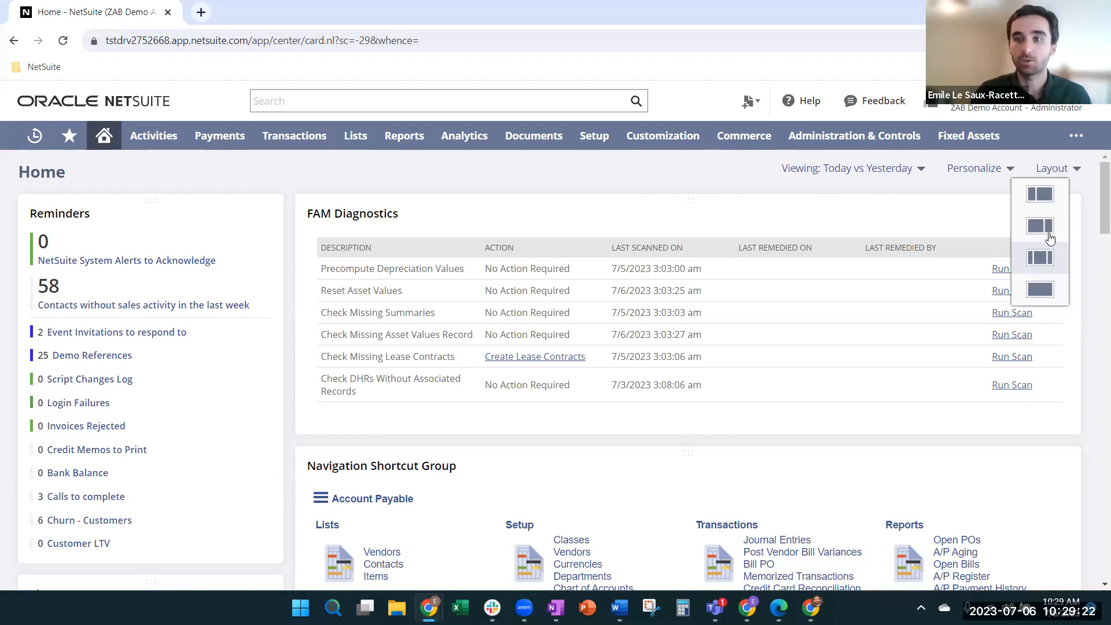
left_click(1048, 232)
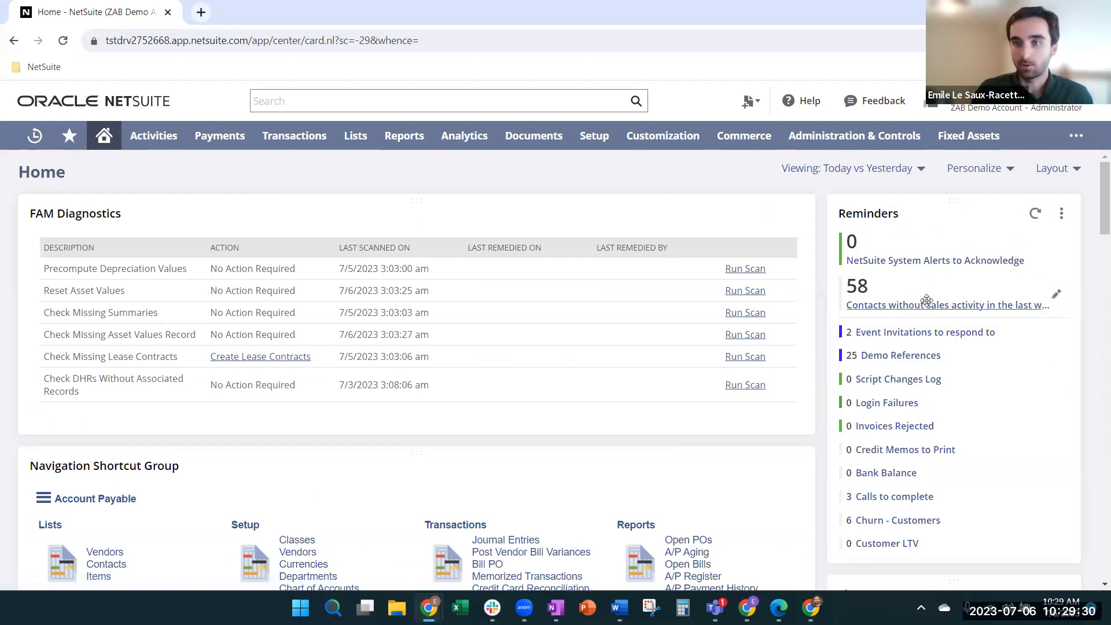
left_click(1053, 169)
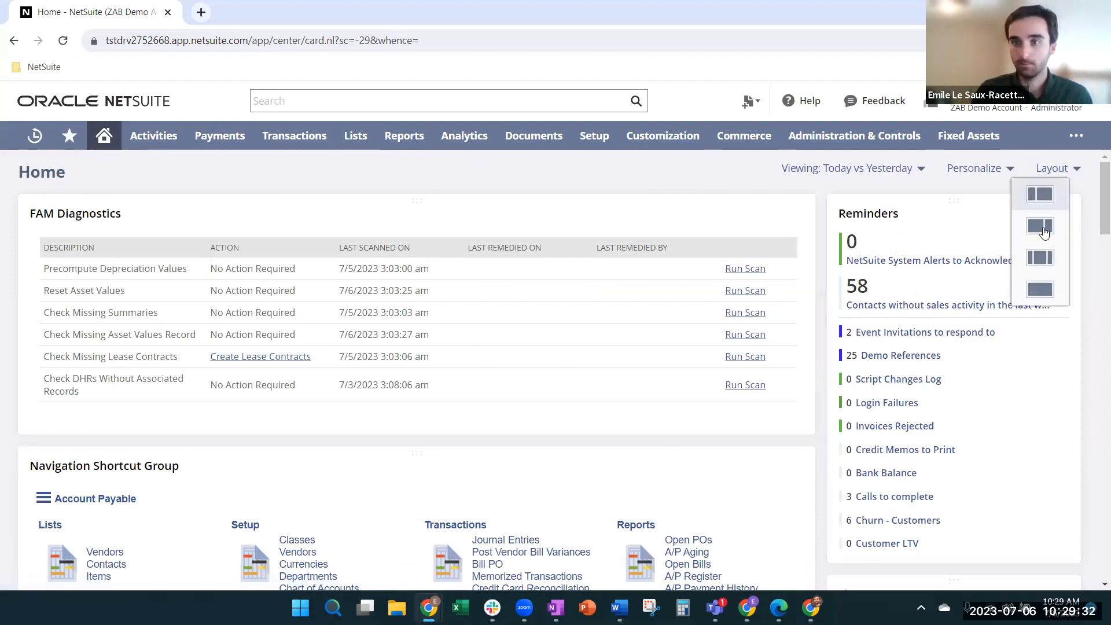
left_click(1044, 263)
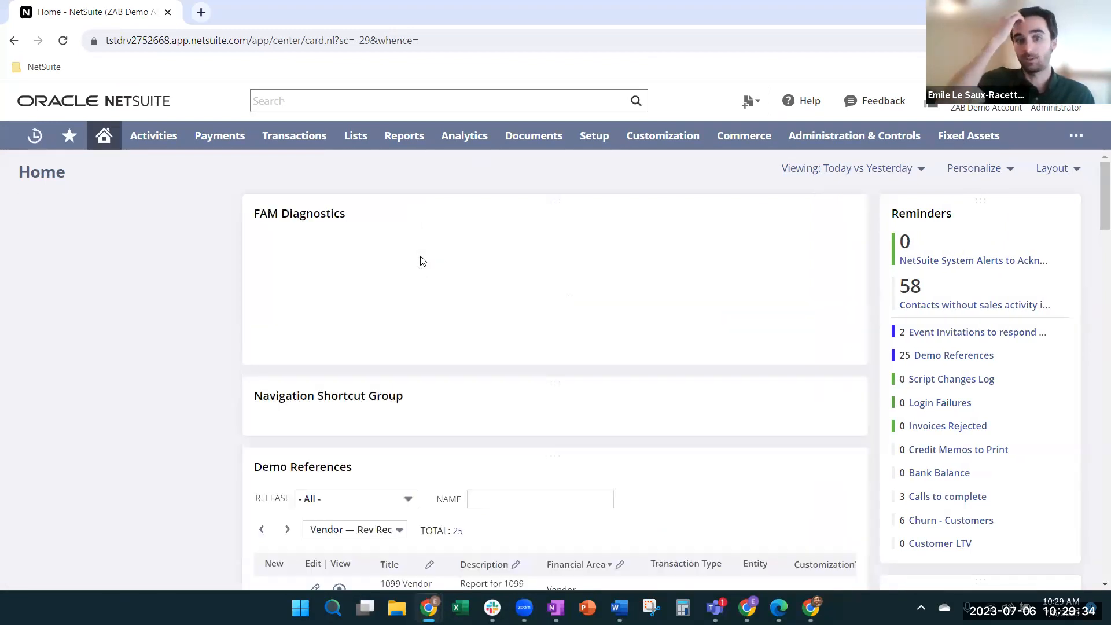
left_click(1054, 169)
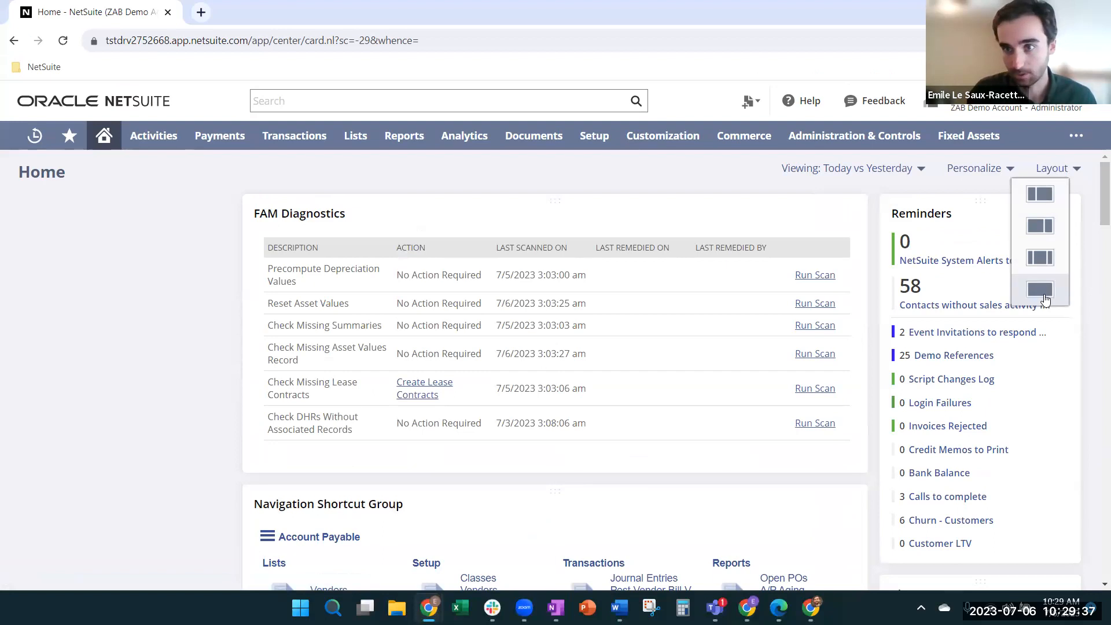
left_click(1040, 194)
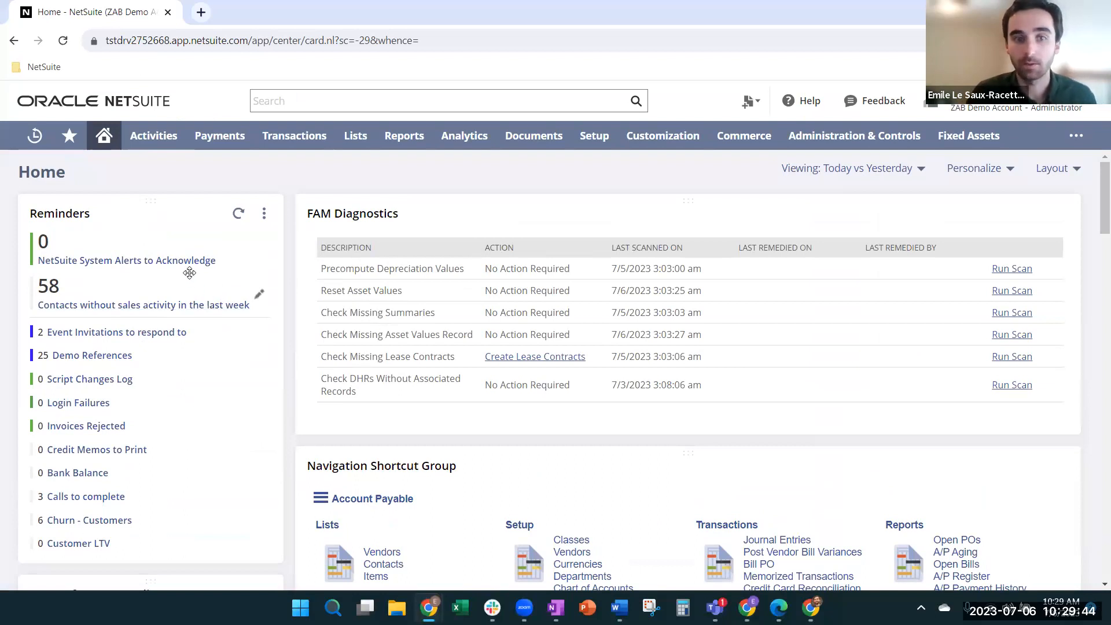
Step: Start personalizing the dashboard and add a Custom Portlet from the standard content above FAM Diagnostics
left_click(978, 171)
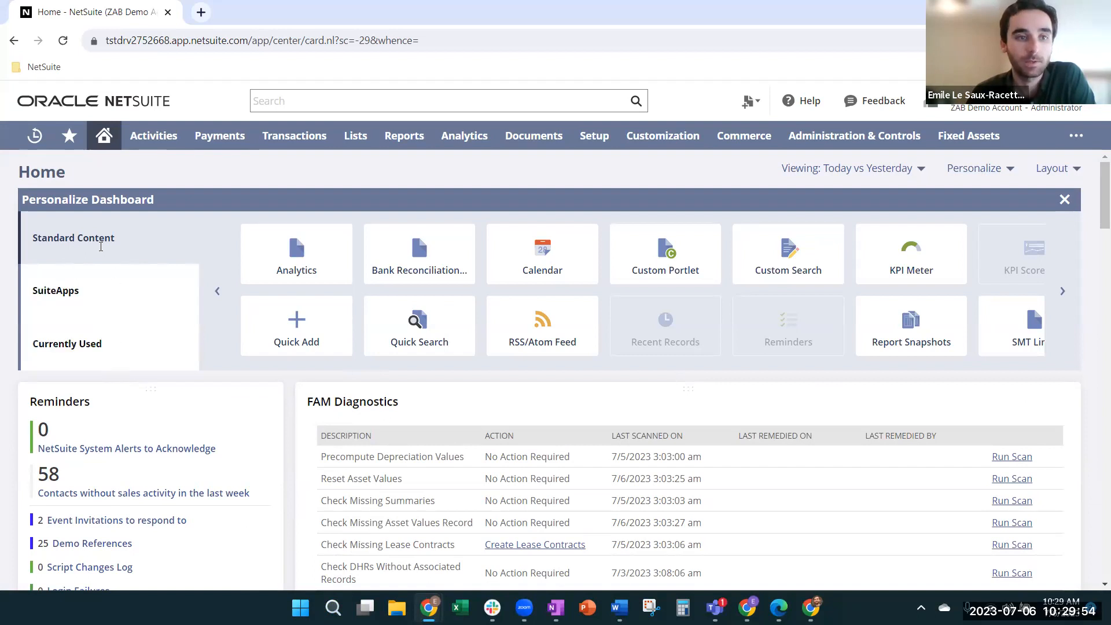
left_click_drag(36, 235, 120, 237)
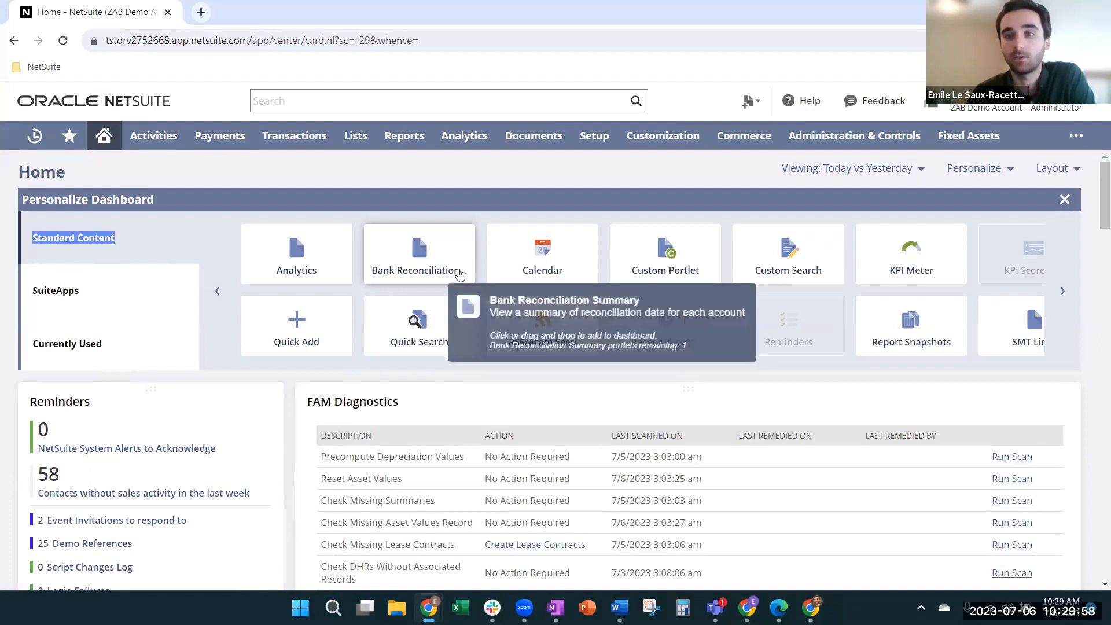
left_click_drag(662, 250, 698, 431)
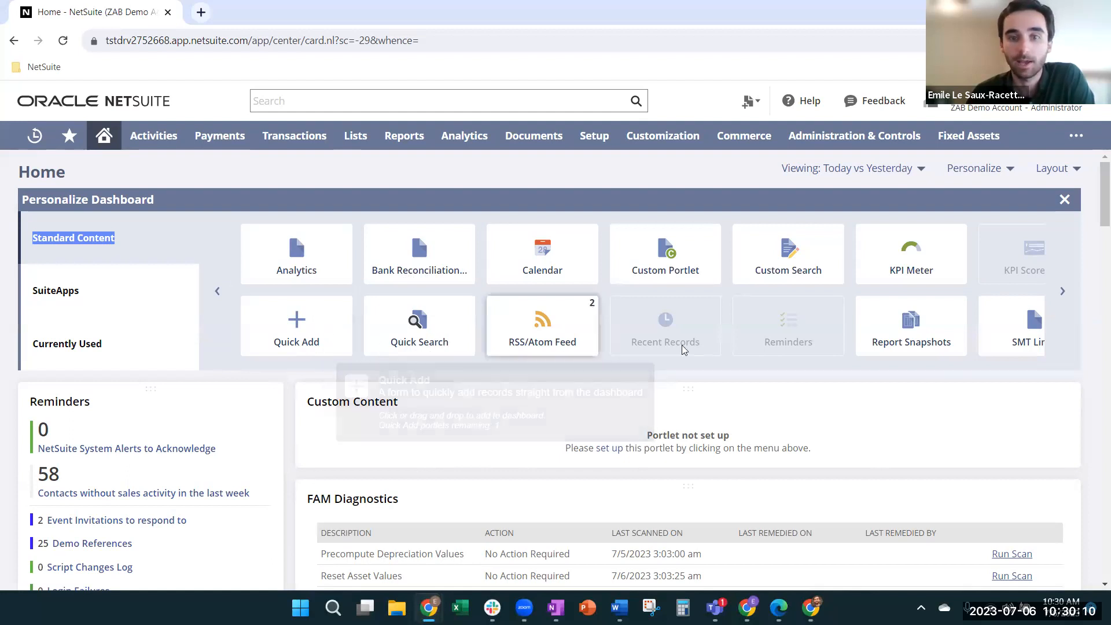
Step: Add a Trend Graph portlet and a Report Snapshots portlet from the standard content to the dashboard
mouse_move(546, 326)
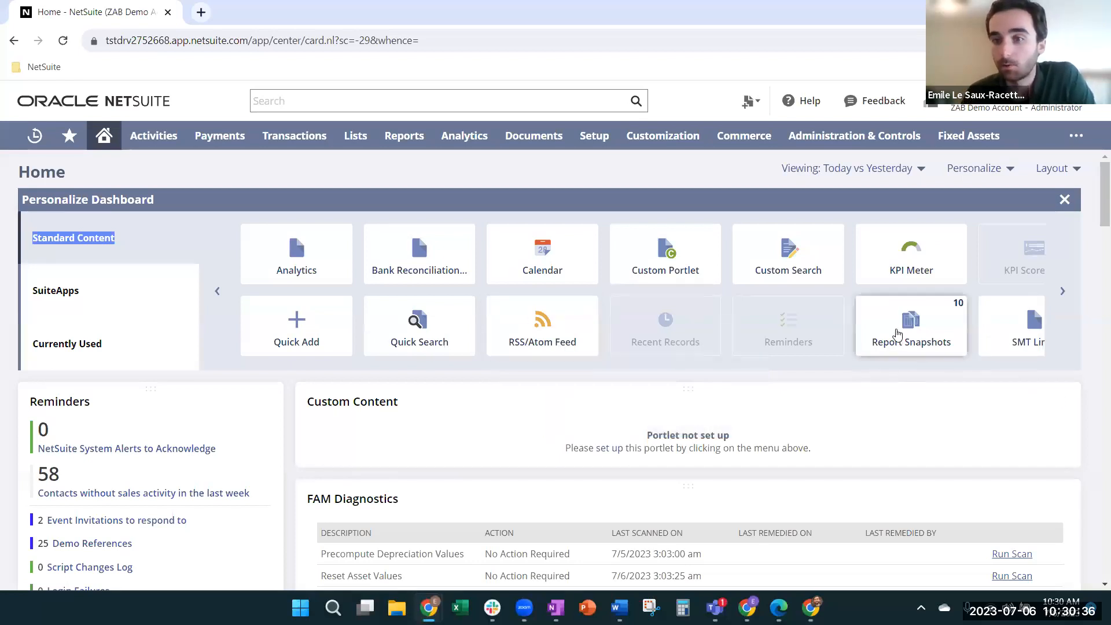
left_click(1062, 291)
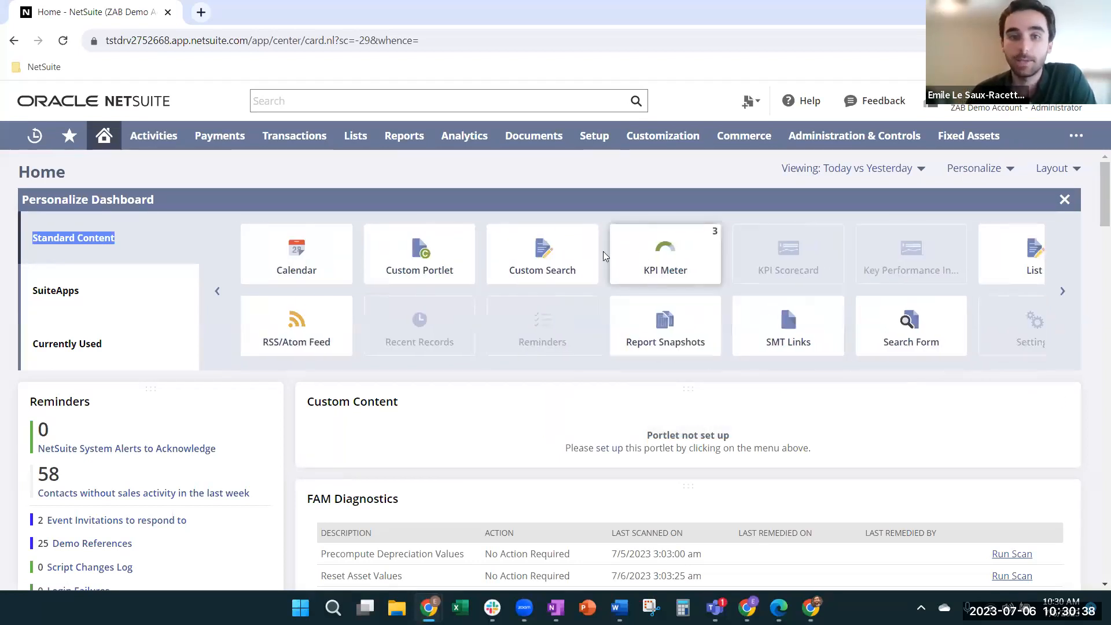
left_click(1062, 293)
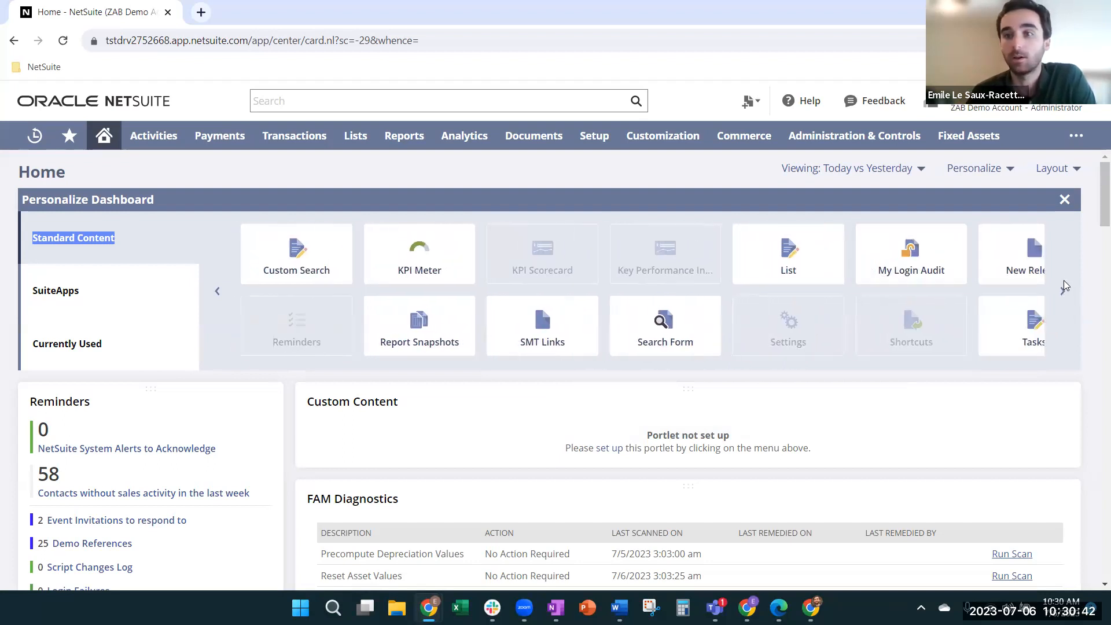
left_click(1065, 292)
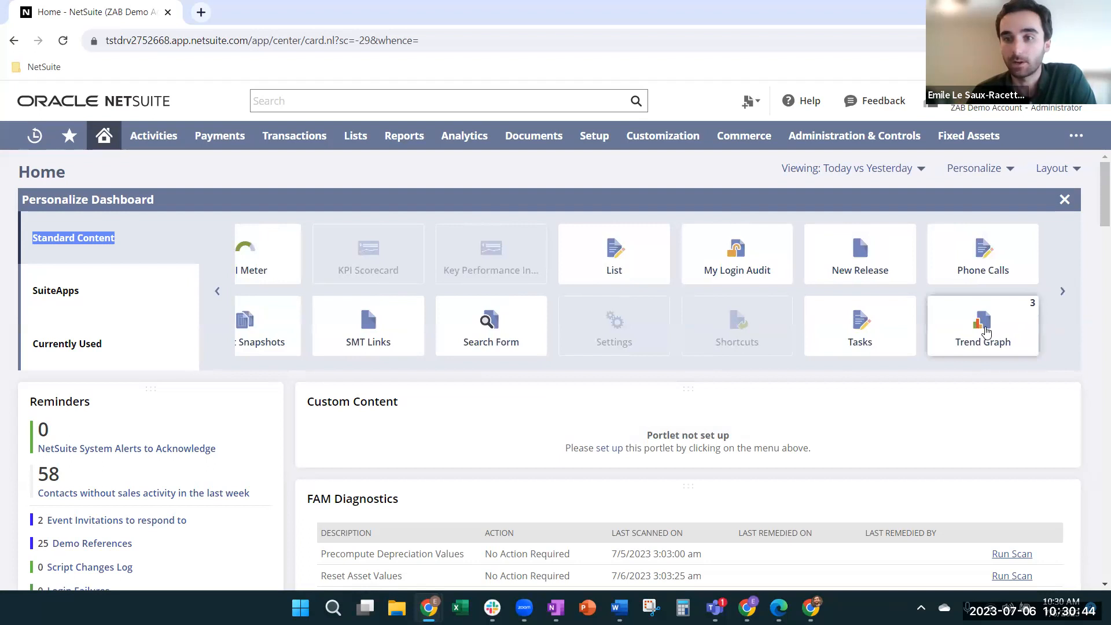
left_click(982, 347)
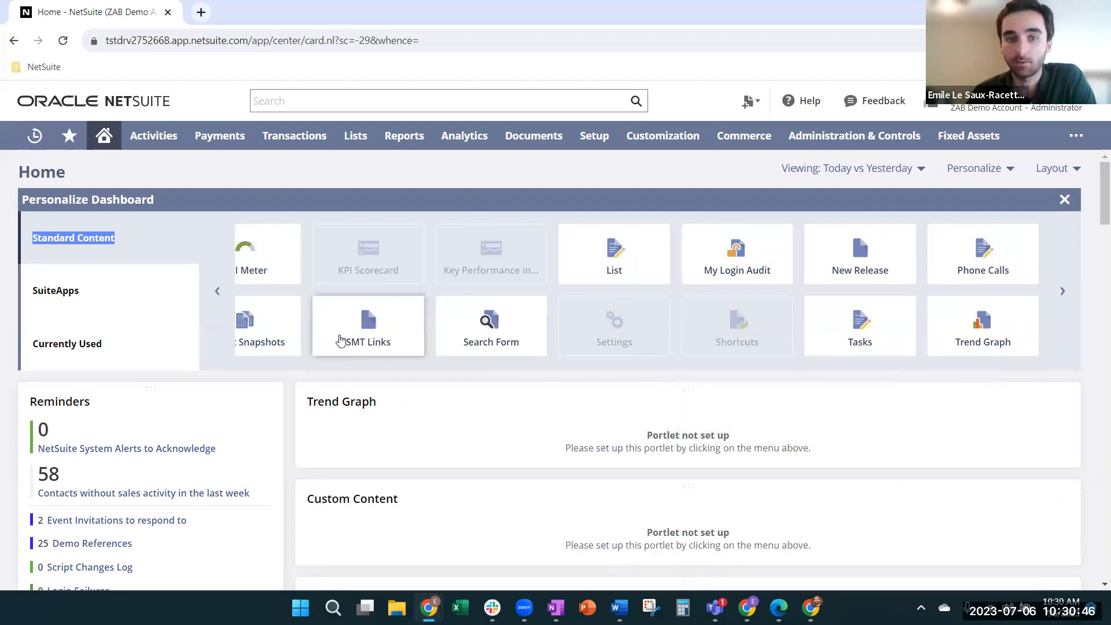
left_click(291, 301)
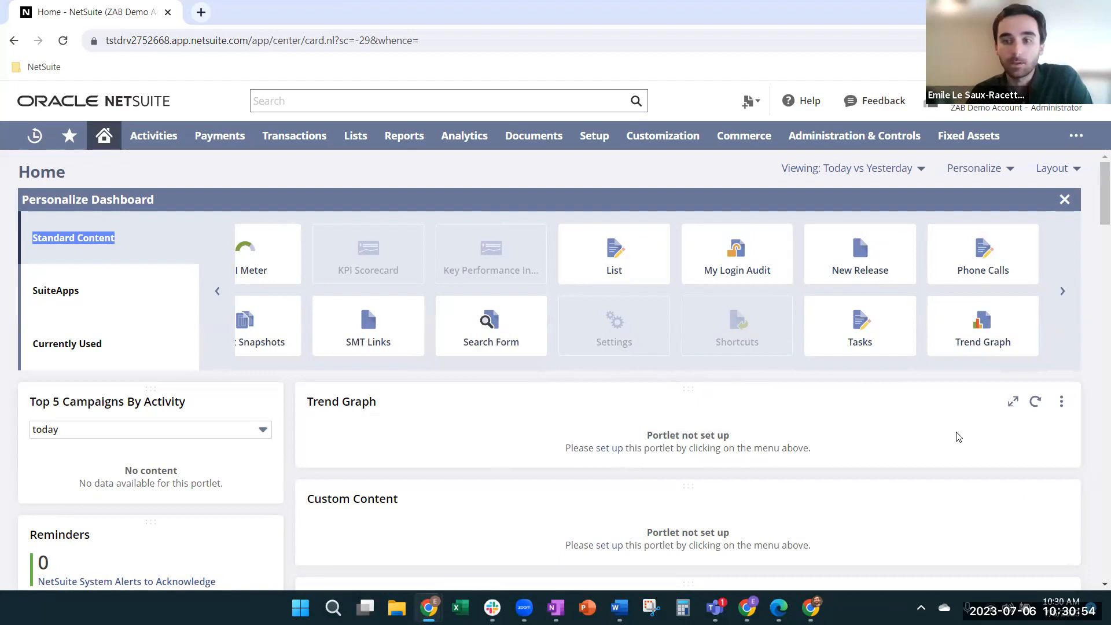
Step: Set up the Trend Graph portlet with Sales (Orders) as its KPI and save it
left_click(1062, 401)
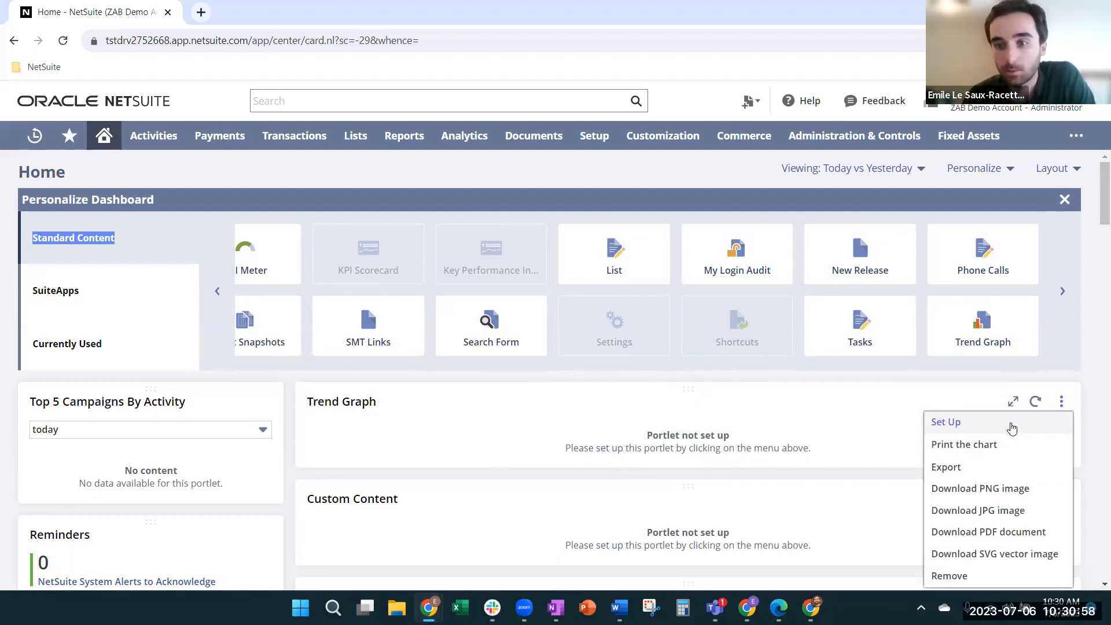
left_click(1011, 428)
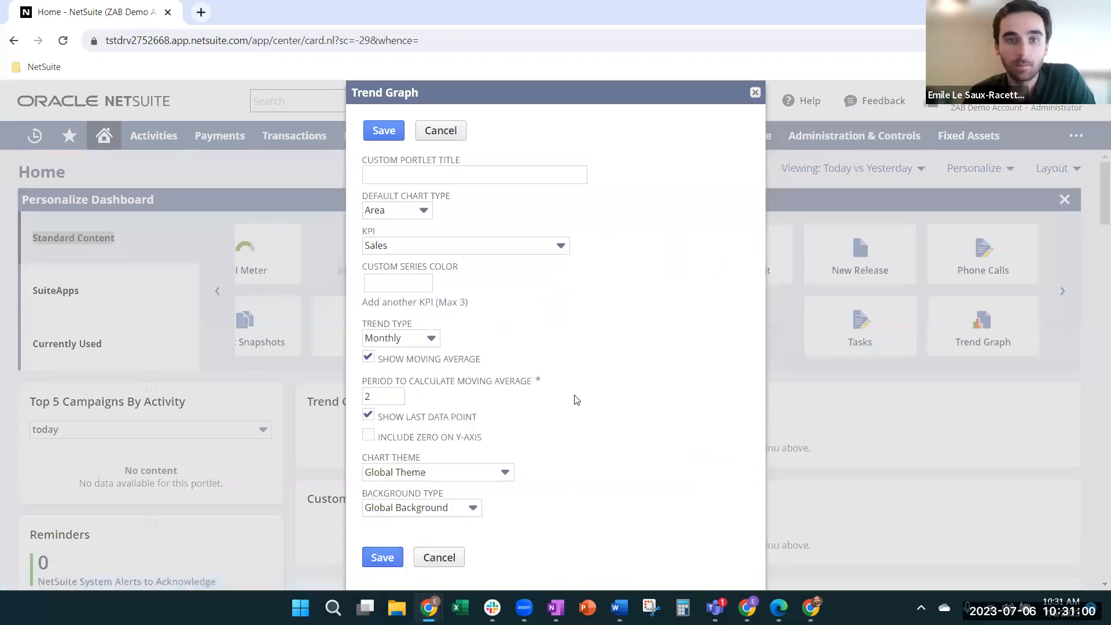
left_click(450, 245)
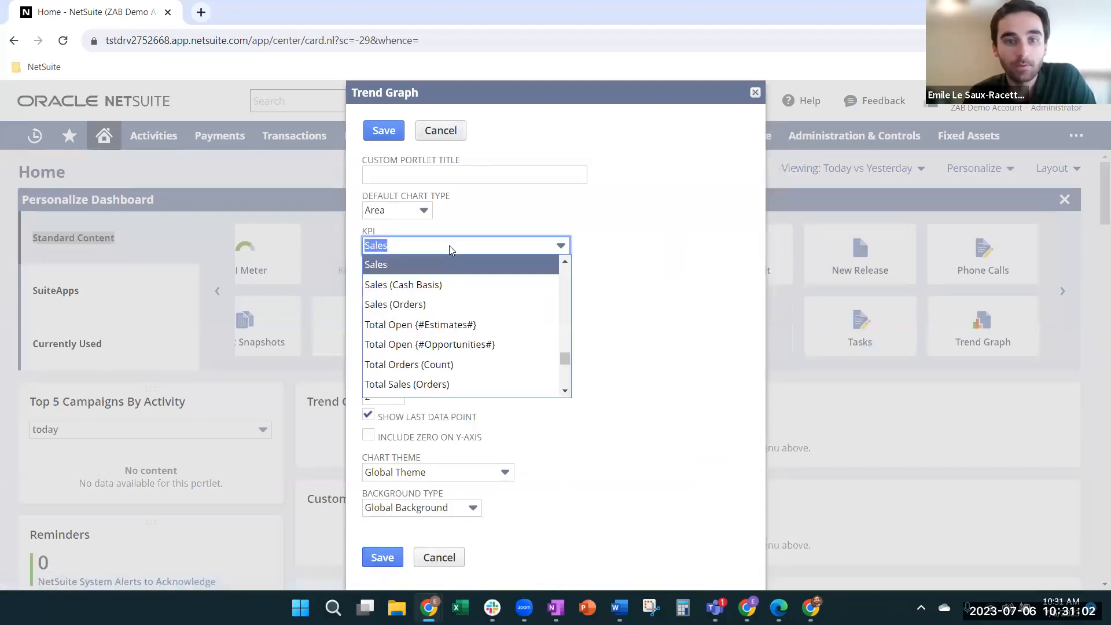
left_click(437, 305)
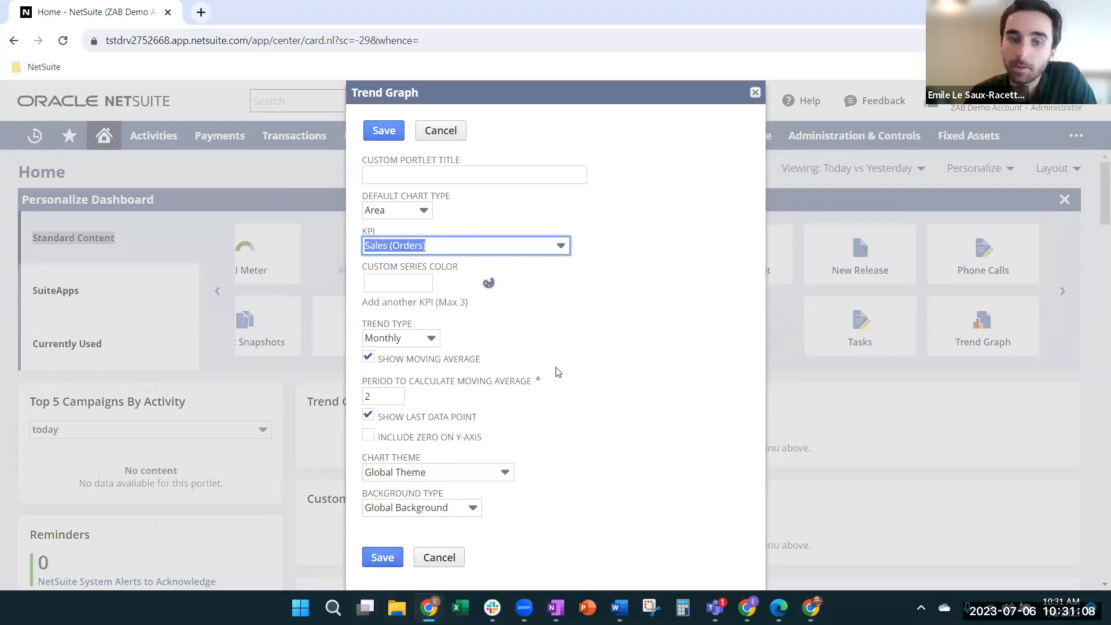
left_click(385, 557)
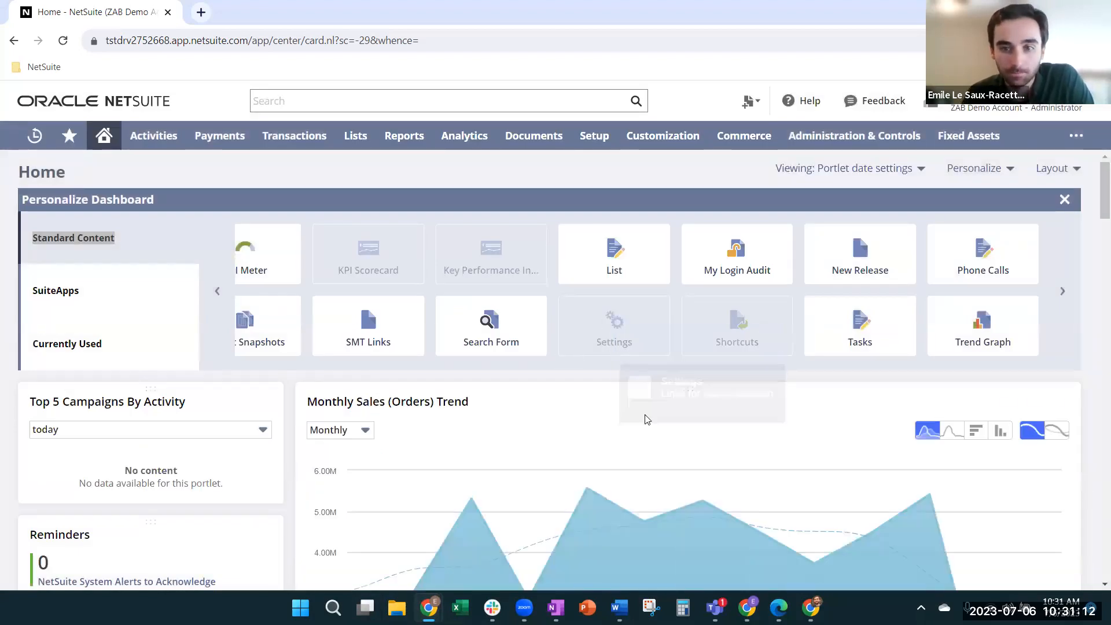
Step: Switch the Monthly Sales (Orders) Trend chart through the line and bar types to the column type and inspect its monthly values
scroll(669, 463, "down", 4)
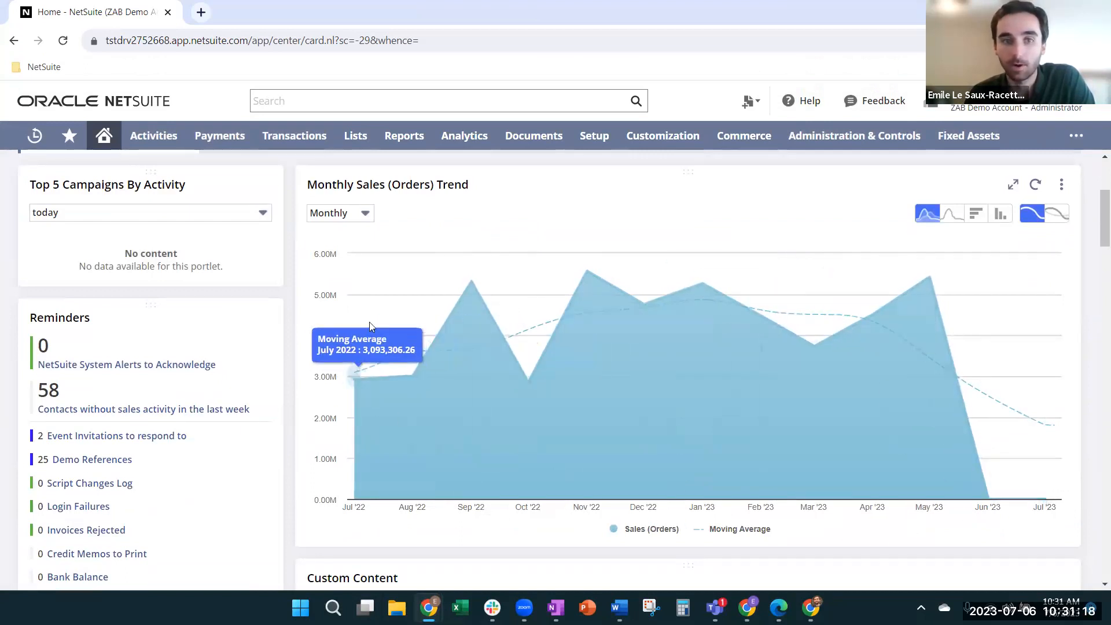
left_click(952, 215)
left_click(975, 226)
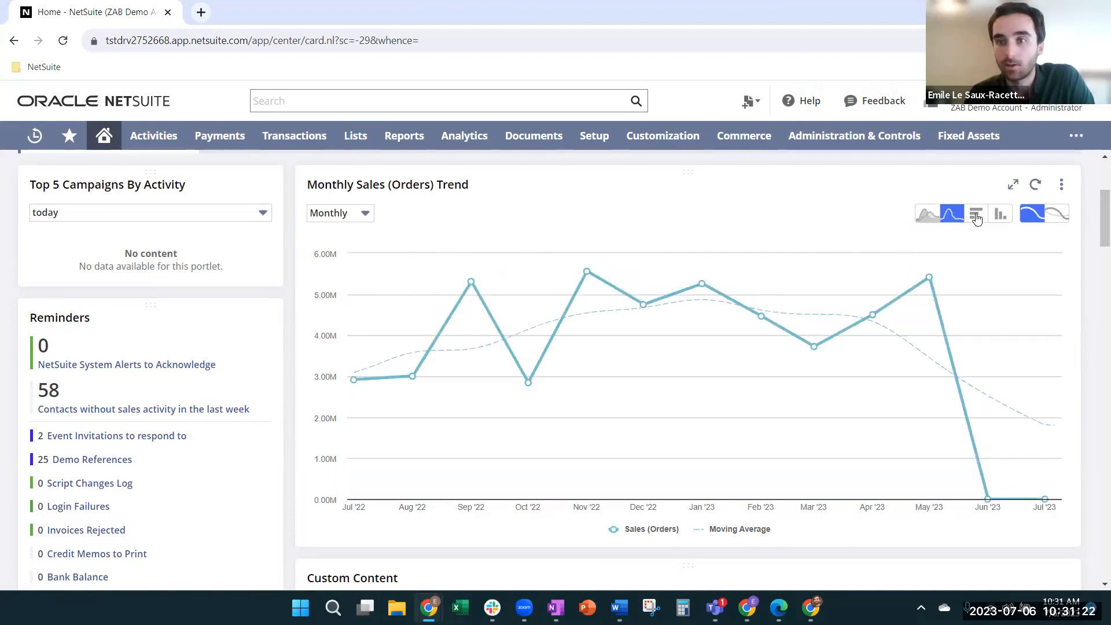
left_click(998, 217)
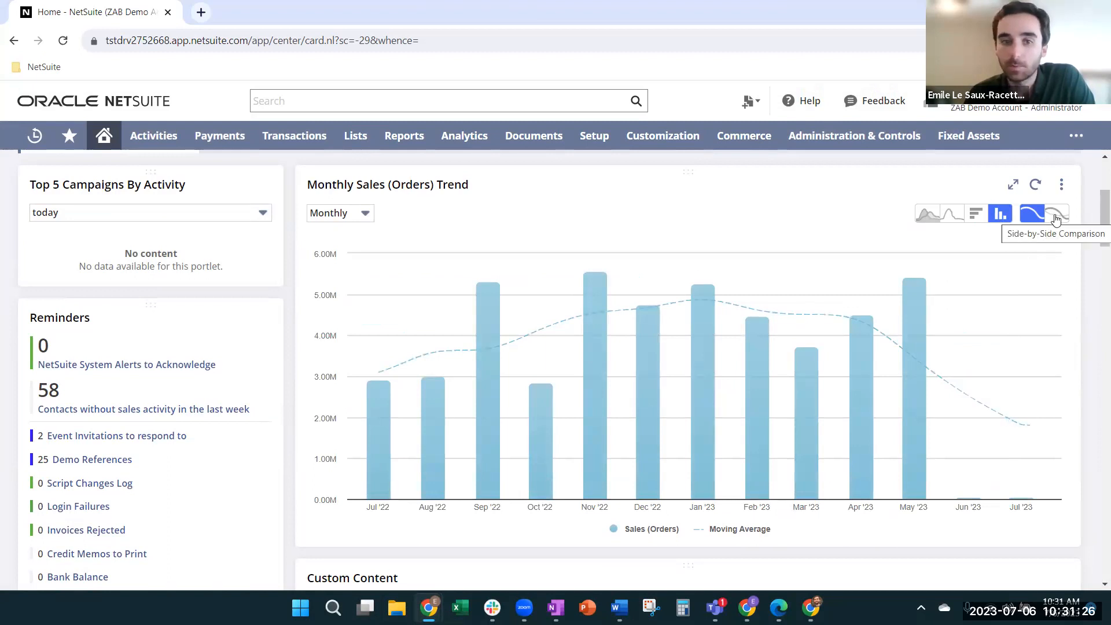
mouse_move(813, 322)
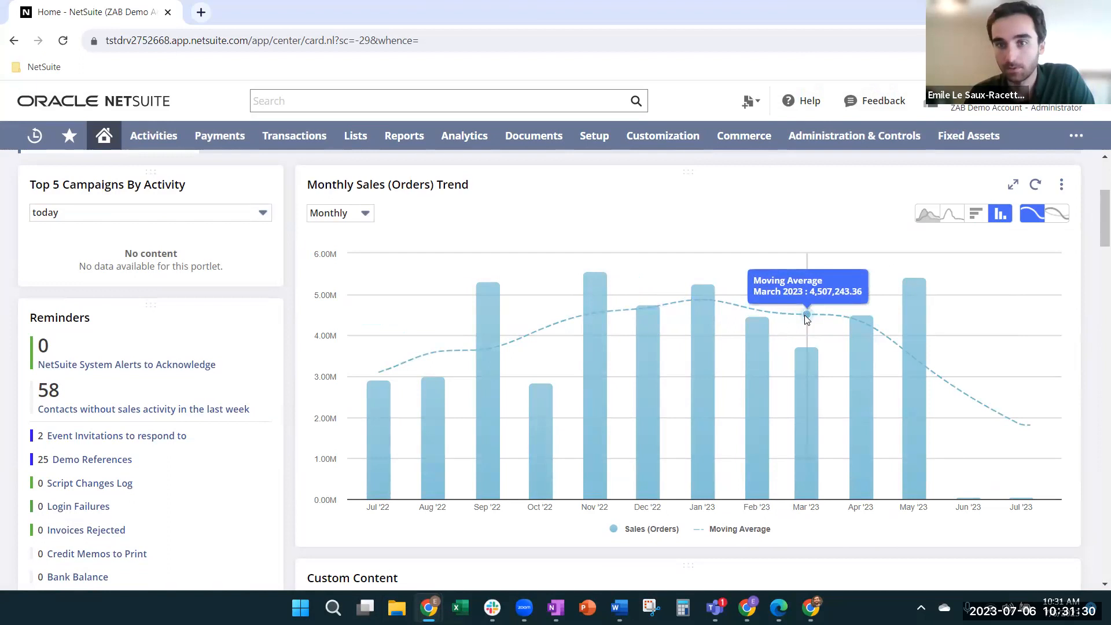
mouse_move(808, 375)
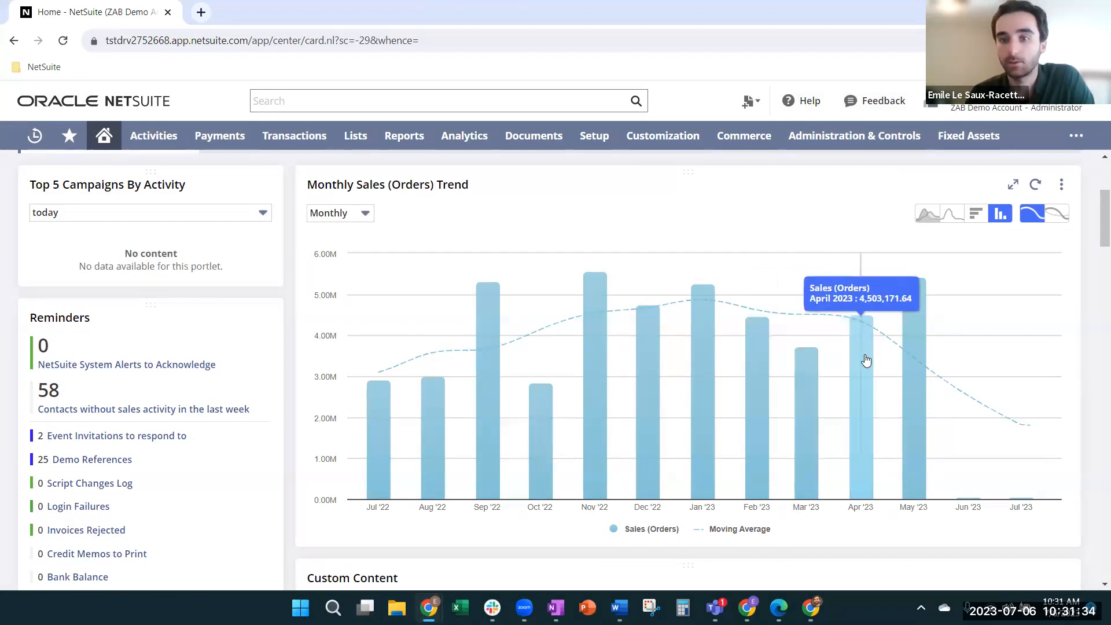
mouse_move(969, 324)
Step: Review the SuiteApps and currently used portlets available for the dashboard, and finish personalizing
scroll(971, 324, "up", 4)
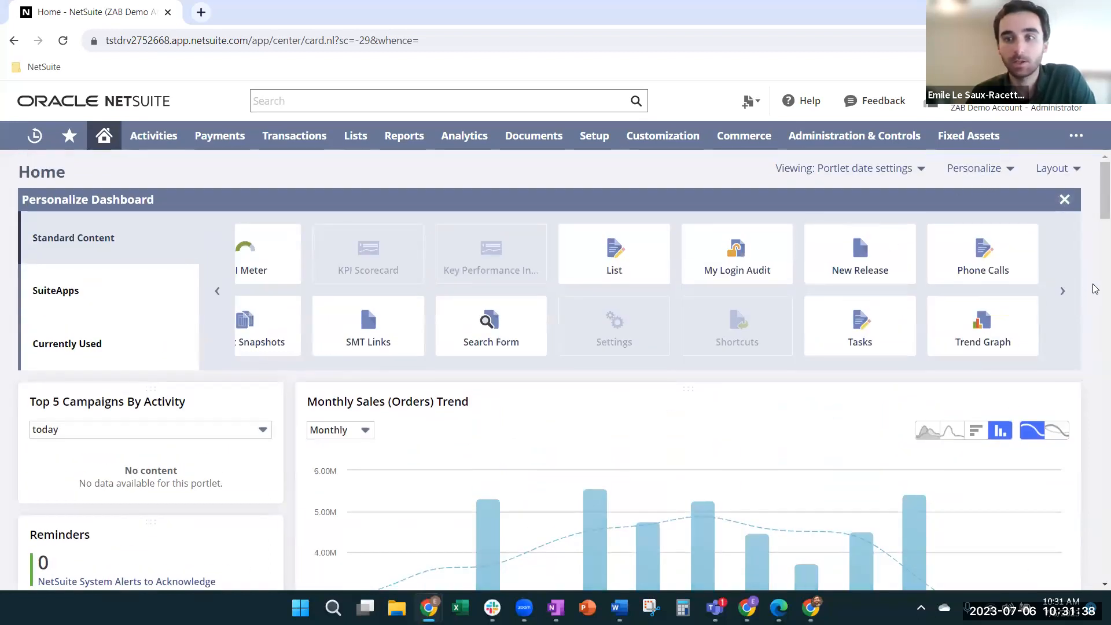
left_click(67, 292)
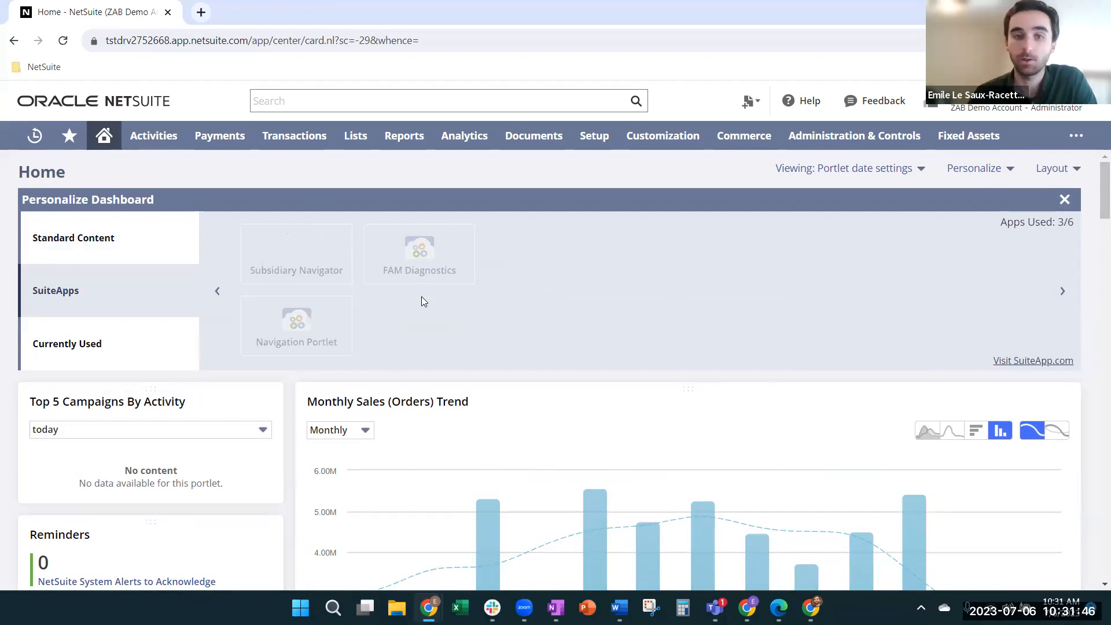
left_click(110, 340)
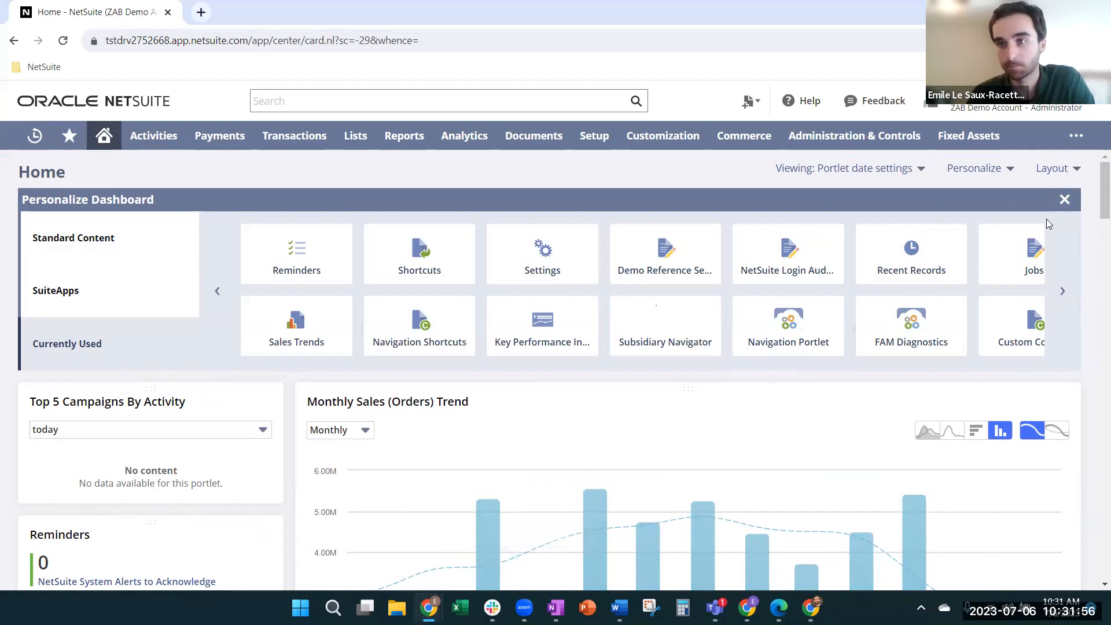
left_click(1065, 201)
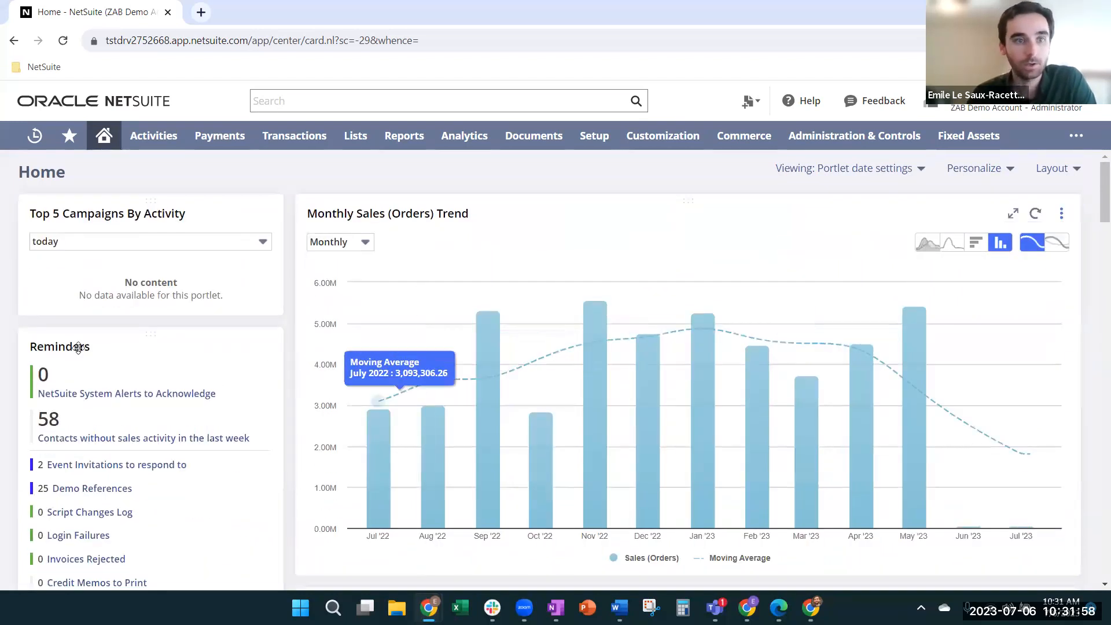
Step: Remove the FAM Diagnostics portlet from the Home dashboard
scroll(585, 389, "down", 10)
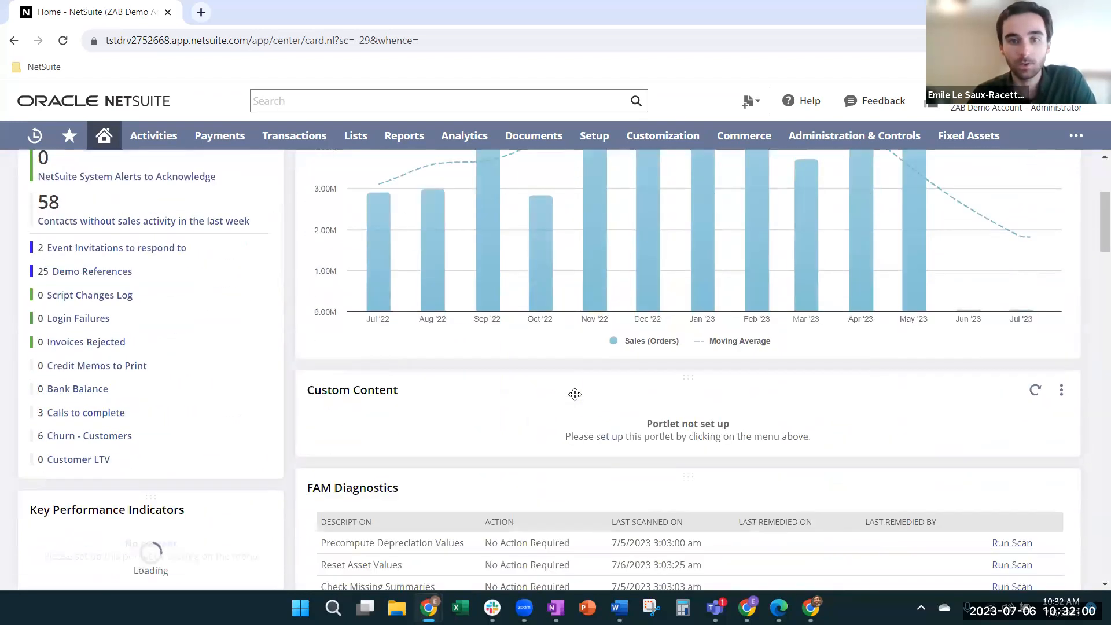
scroll(577, 399, "down", 3)
scroll(242, 324, "up", 1)
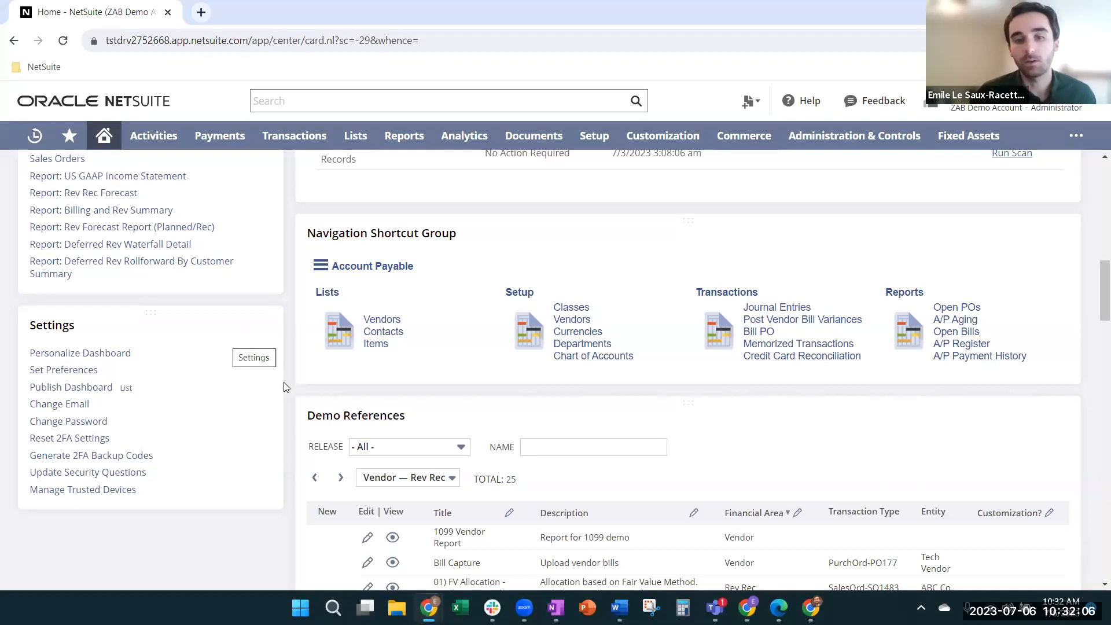
scroll(1030, 416, "up", 3)
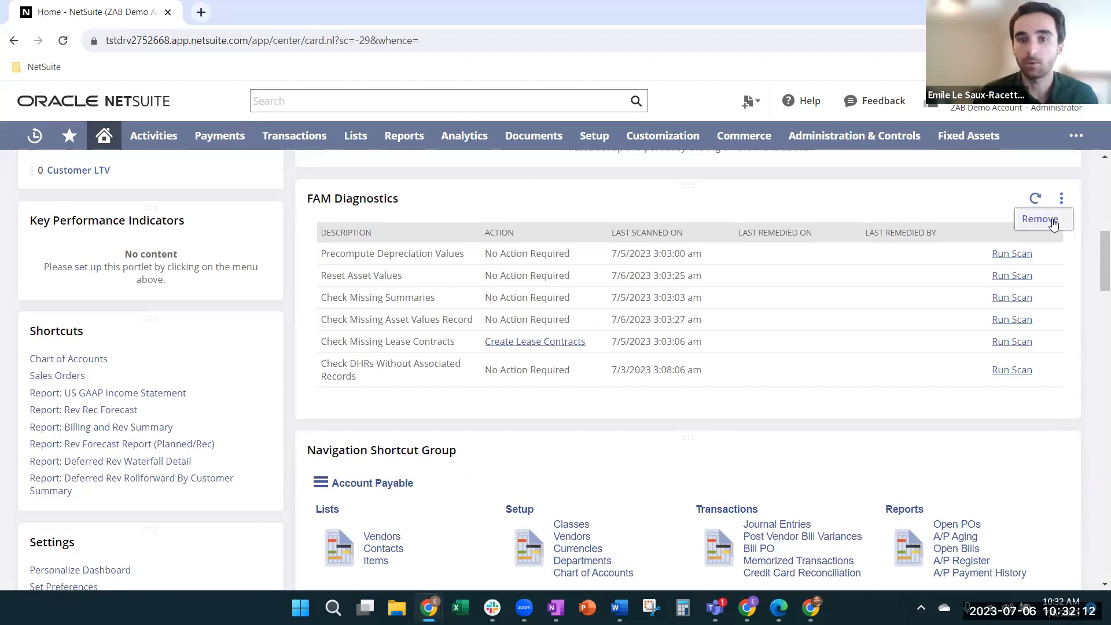
left_click(1040, 219)
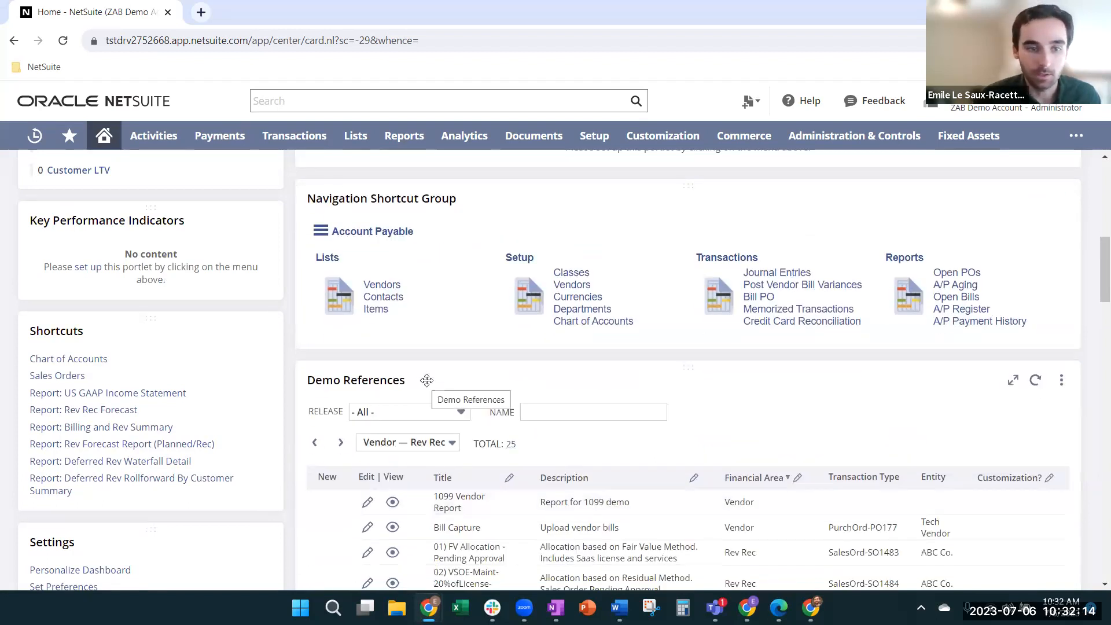
Step: Look through the remaining dashboard portlets, from Demo References down to the Subsidiary Navigator at the end of the page
scroll(403, 398, "down", 2)
scroll(322, 426, "down", 3)
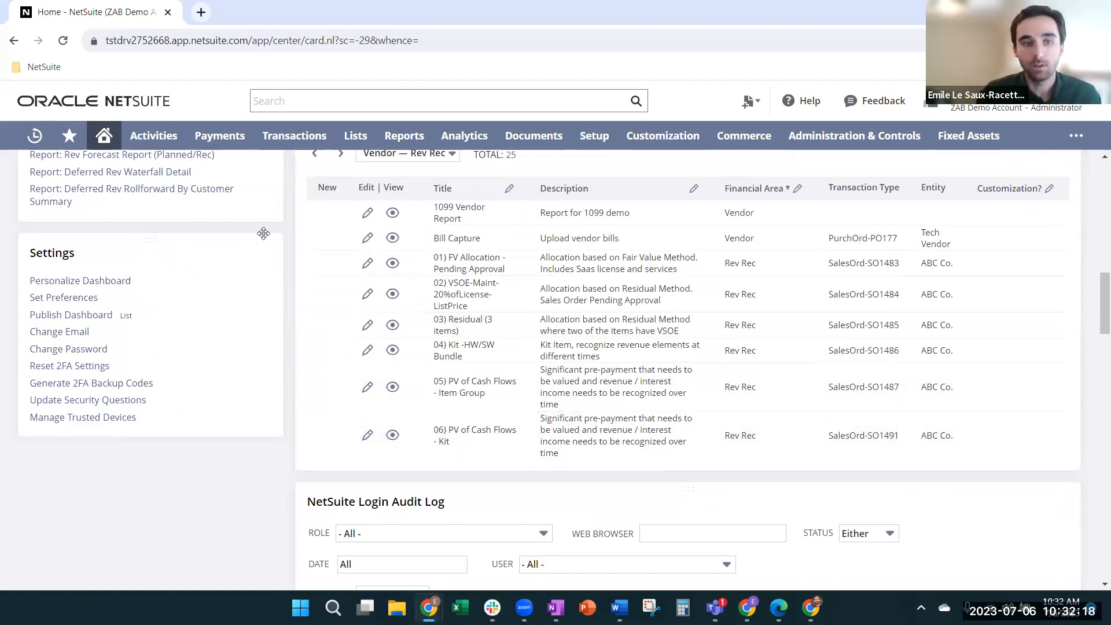
scroll(550, 509, "down", 8)
scroll(550, 509, "down", 5)
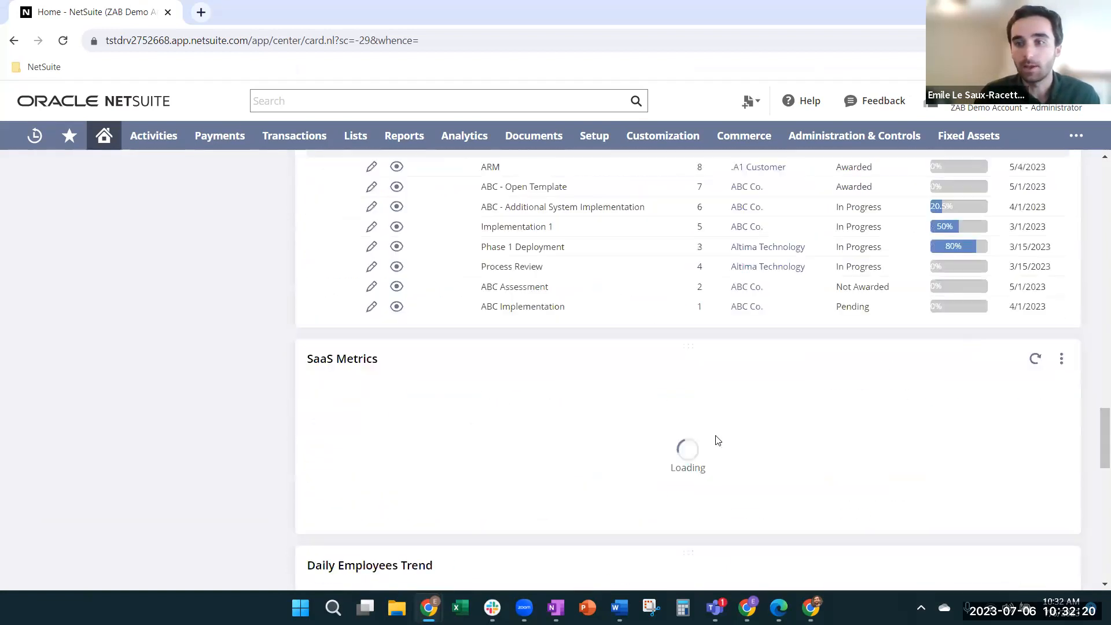
scroll(1012, 367, "down", 5)
scroll(918, 488, "down", 2)
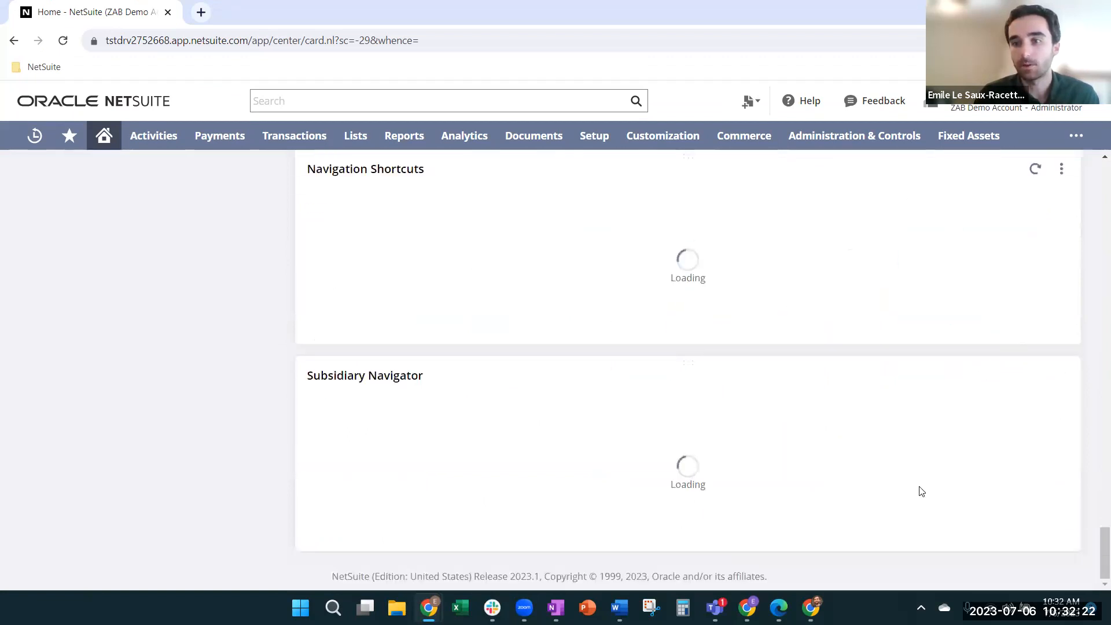
scroll(401, 414, "up", 15)
scroll(207, 450, "up", 10)
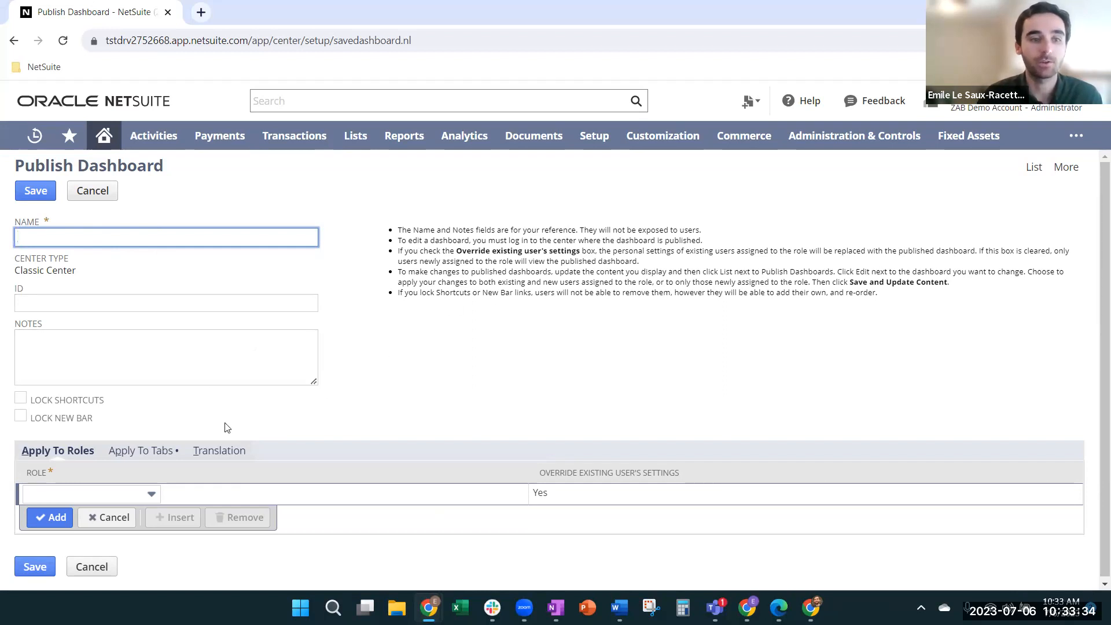
Step: Check which roles the dashboard can be published to without choosing one, and return to the Home dashboard
left_click(74, 495)
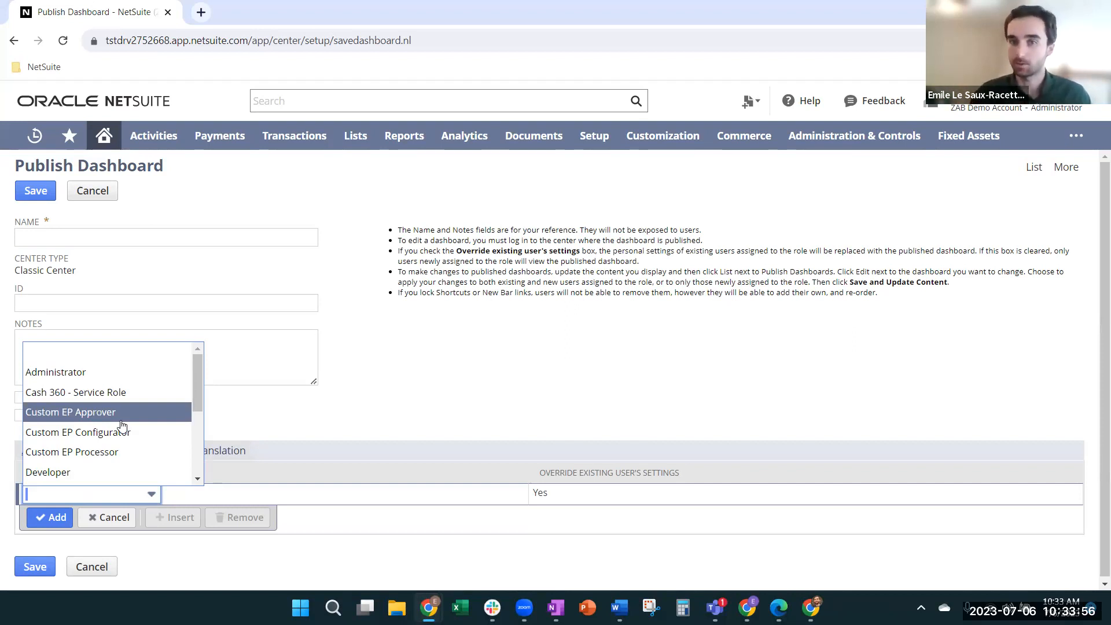
left_click(518, 388)
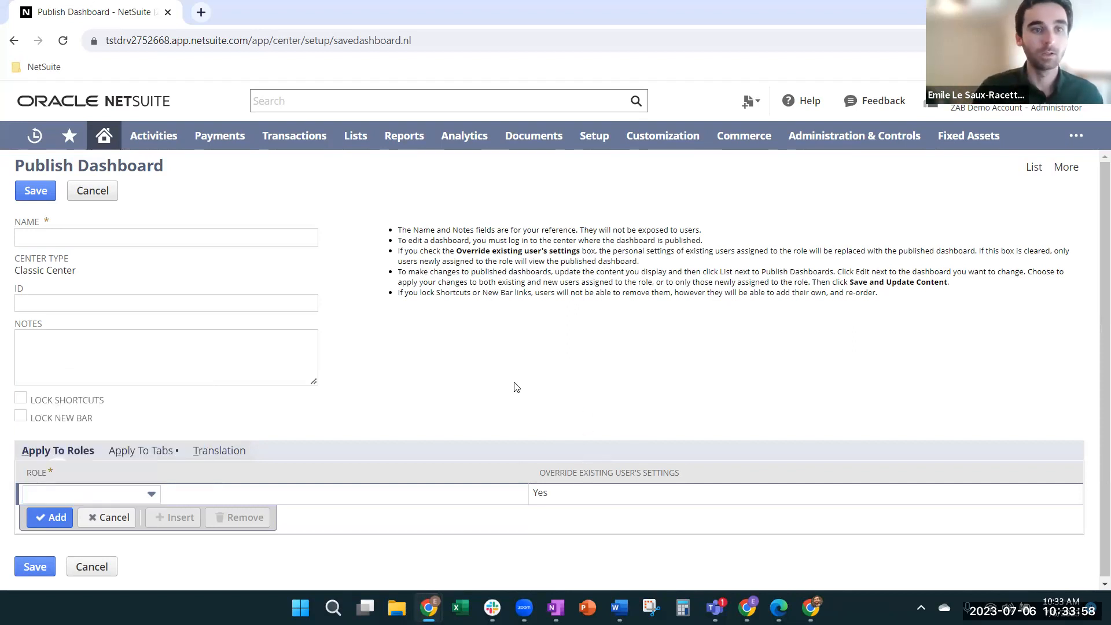
left_click(102, 133)
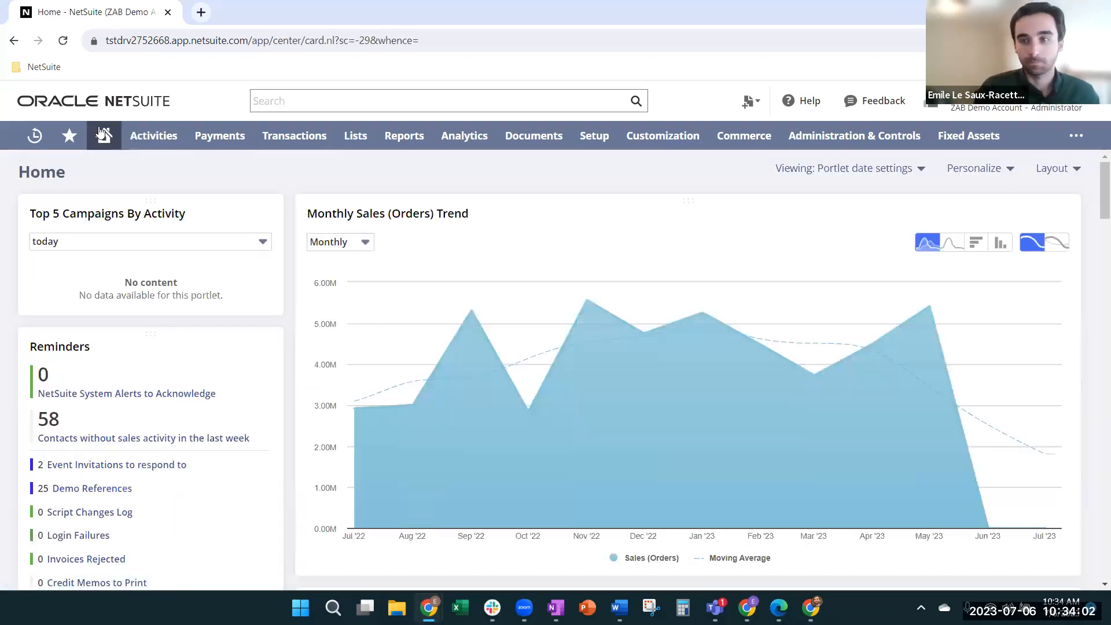
Step: Set up the Custom Content portlet with Subsidiary Navigator as its source and save it
scroll(215, 371, "down", 1)
scroll(216, 372, "down", 10)
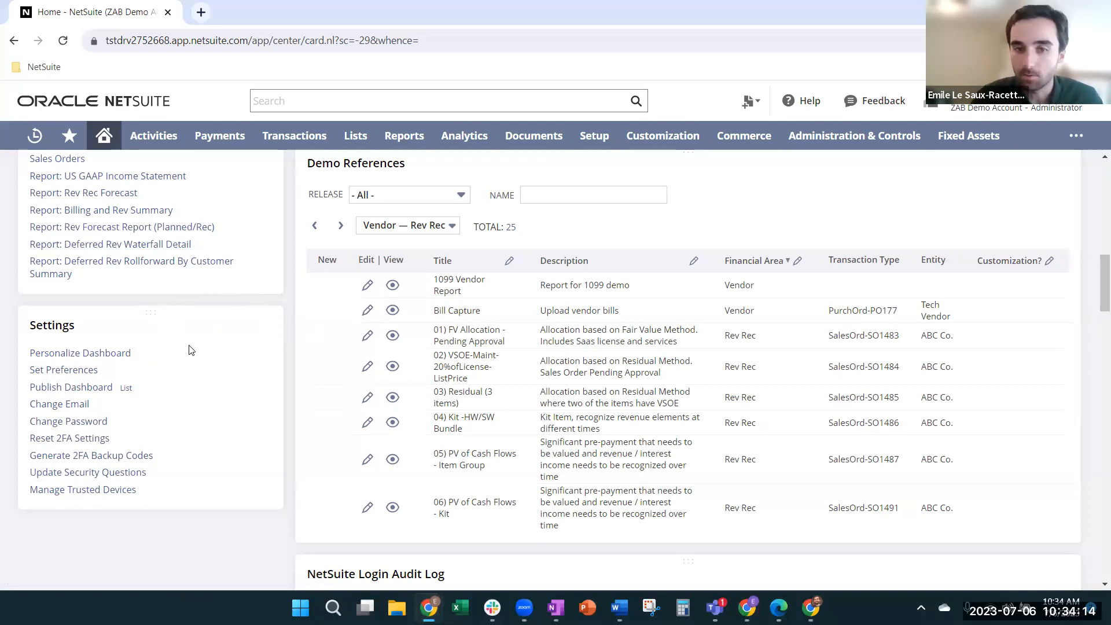
mouse_move(336, 374)
scroll(347, 376, "up", 15)
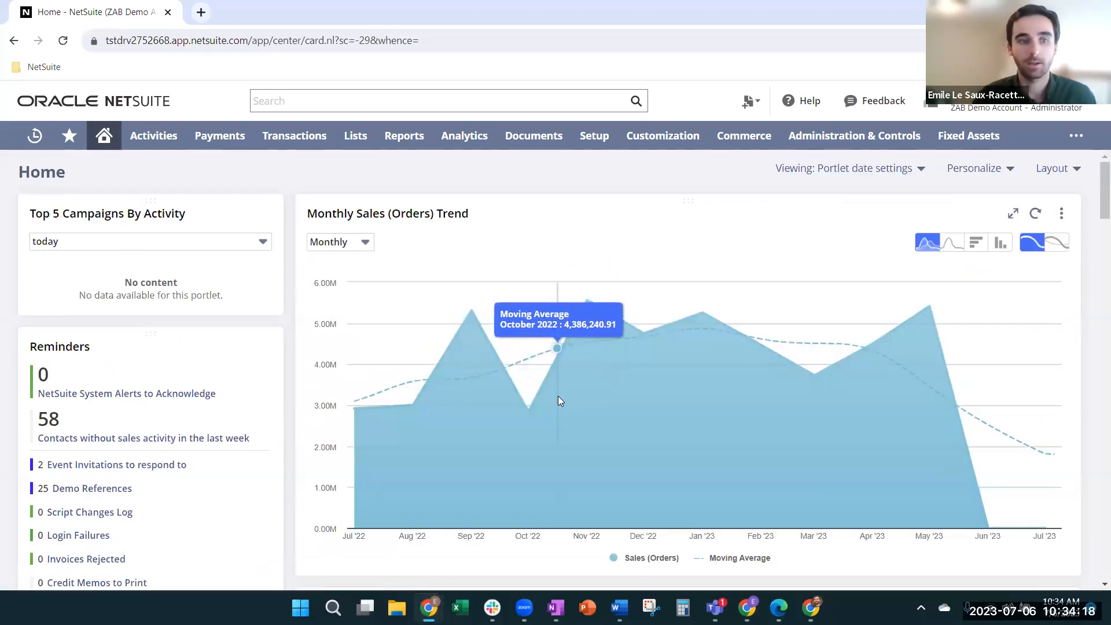
scroll(558, 398, "down", 4)
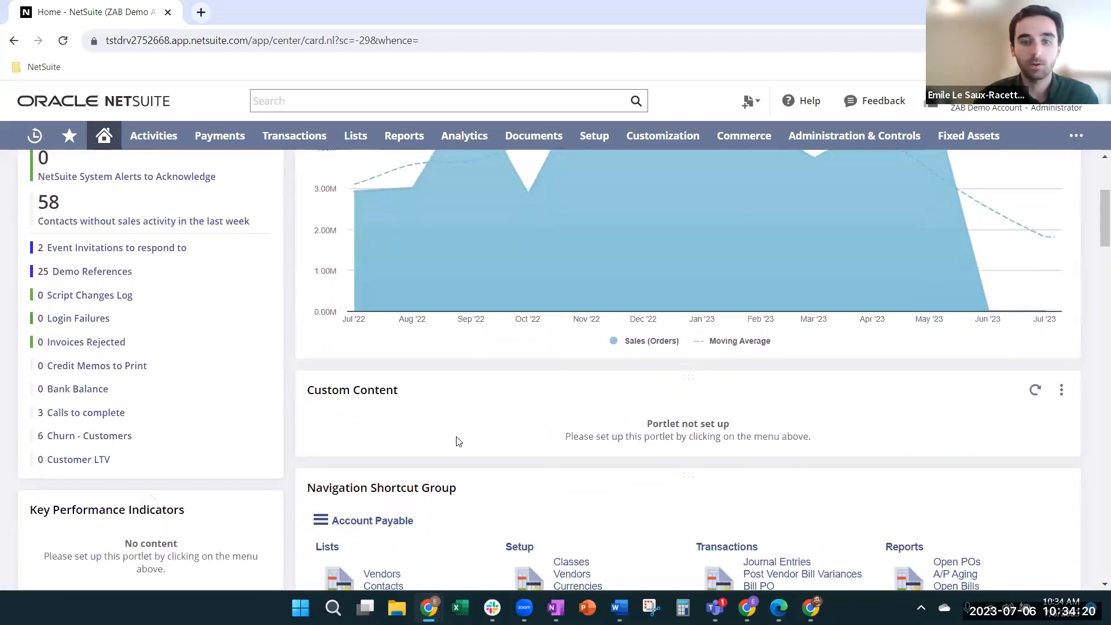
left_click(1061, 390)
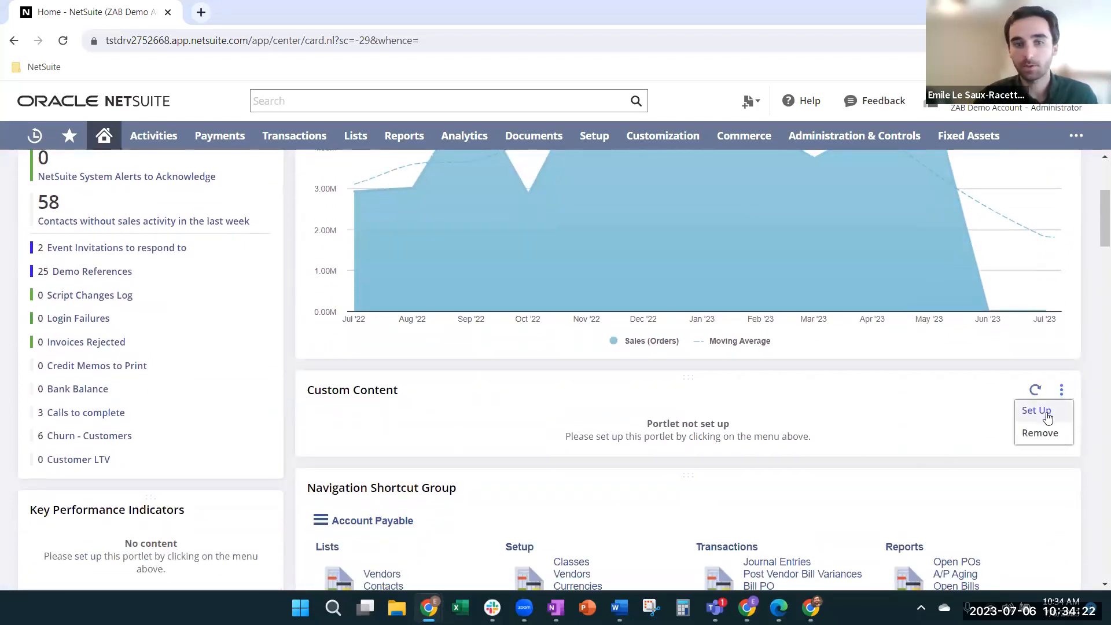
left_click(1046, 415)
left_click(554, 335)
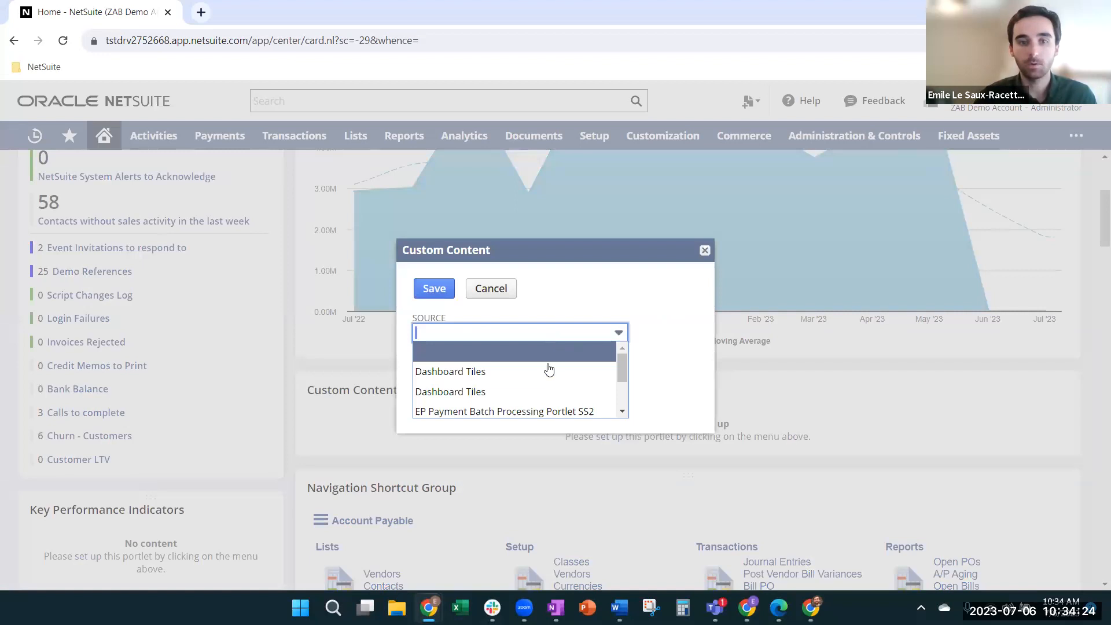
scroll(546, 376, "down", 1)
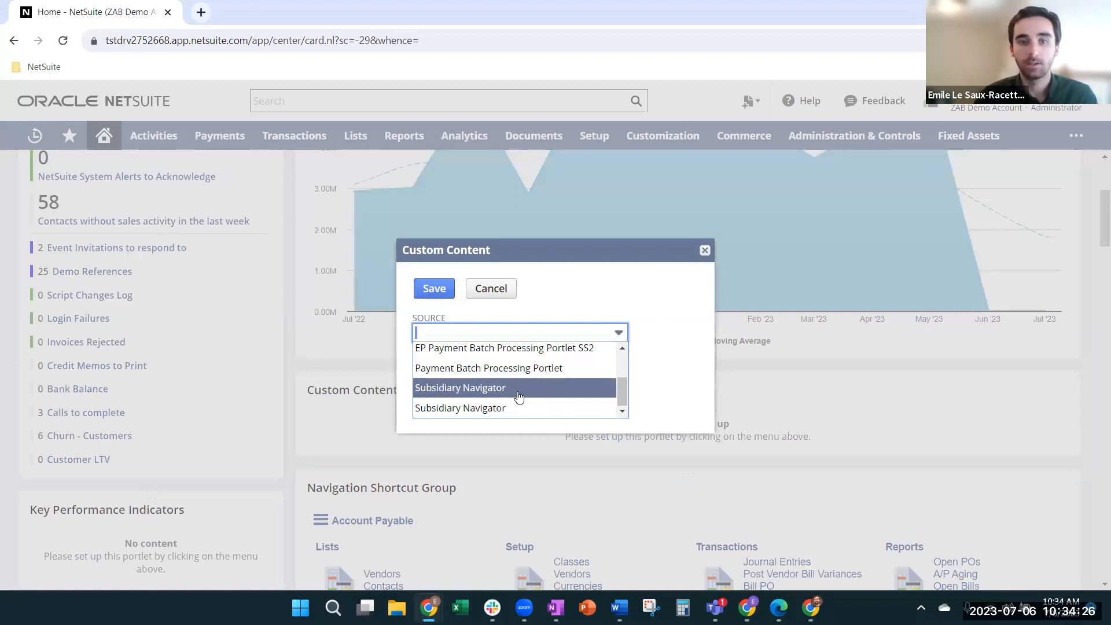
left_click(516, 387)
left_click(433, 288)
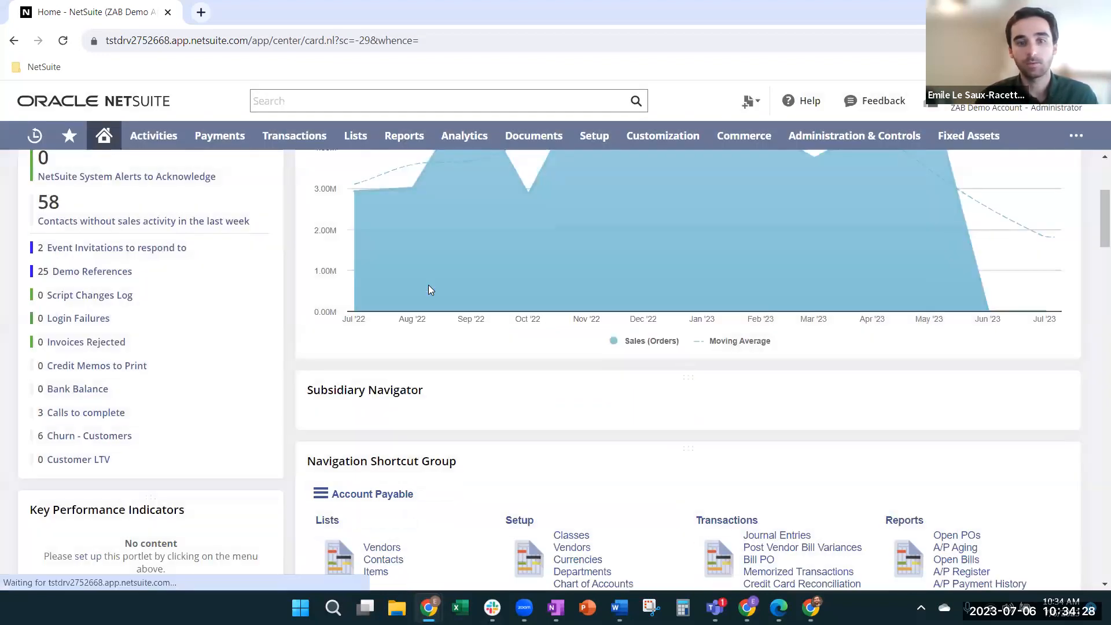
Step: Examine the subsidiary hierarchy in the Subsidiary Navigator portlet and select the United States 2 subsidiary
scroll(427, 290, "down", 3)
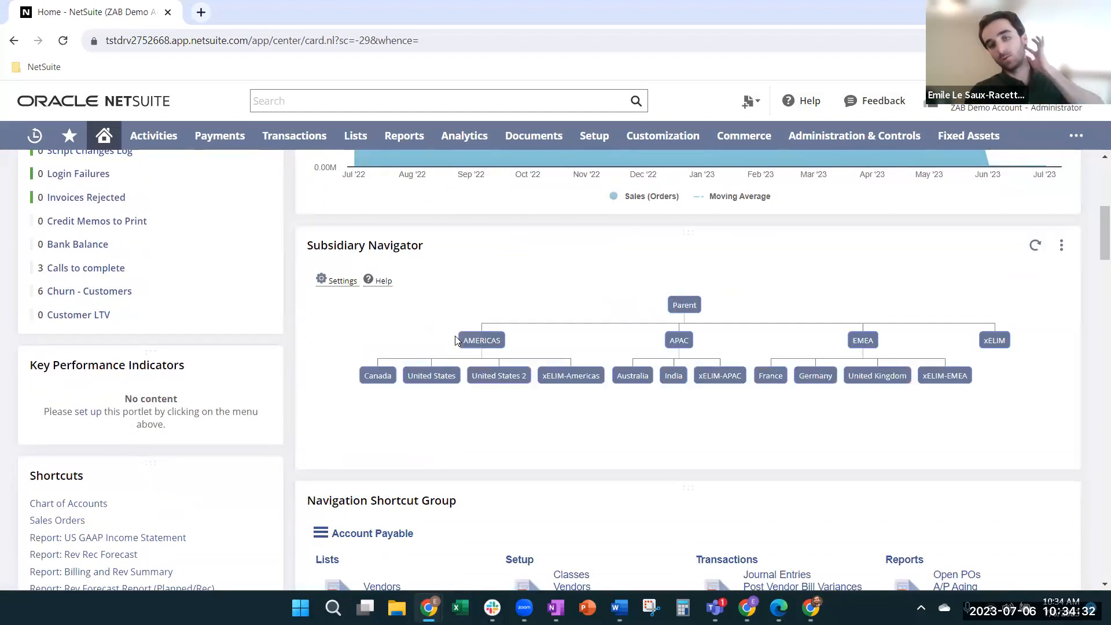
mouse_move(472, 343)
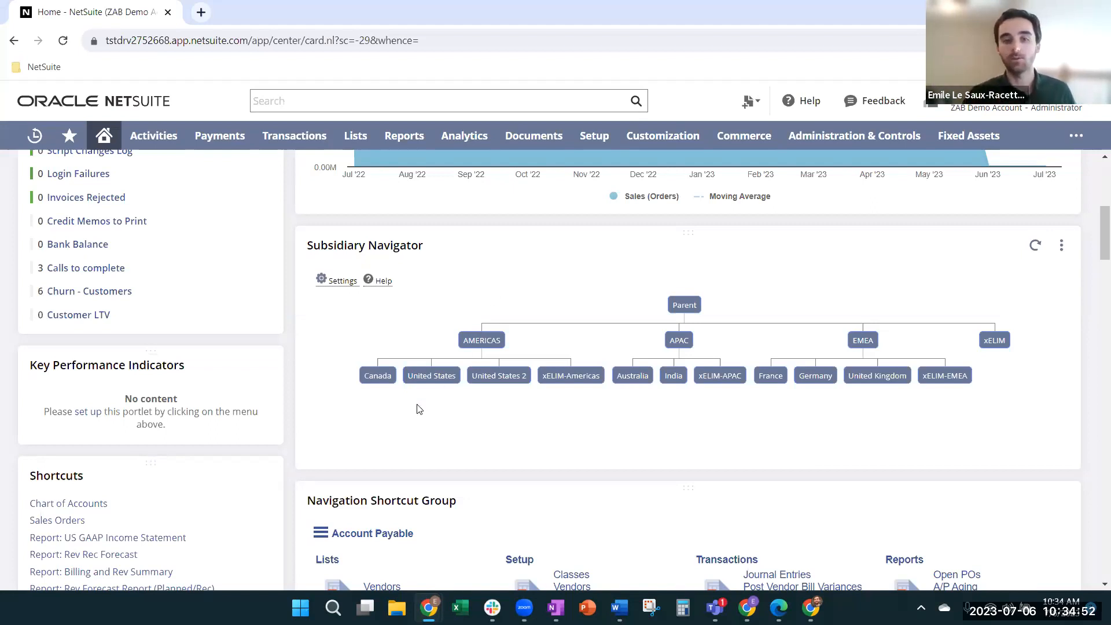
mouse_move(371, 380)
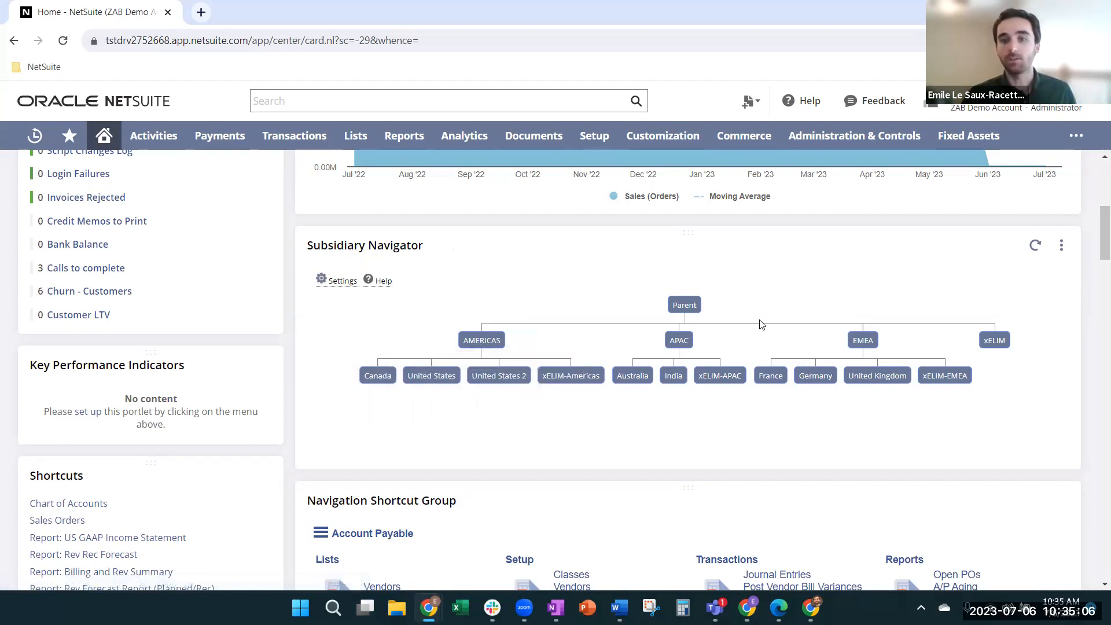
mouse_move(686, 307)
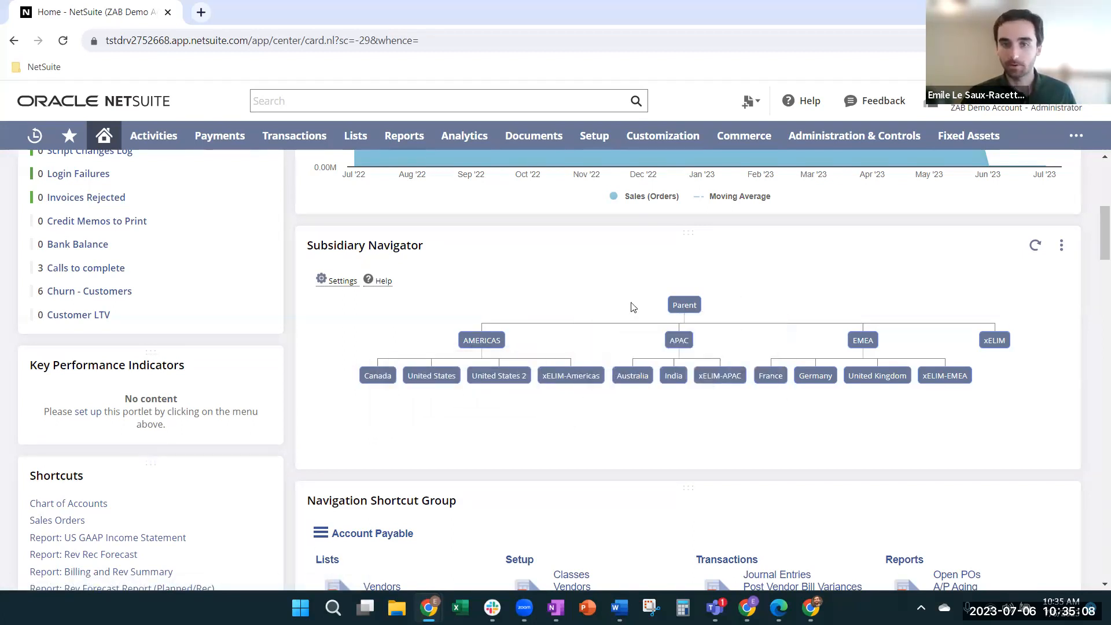
mouse_move(560, 378)
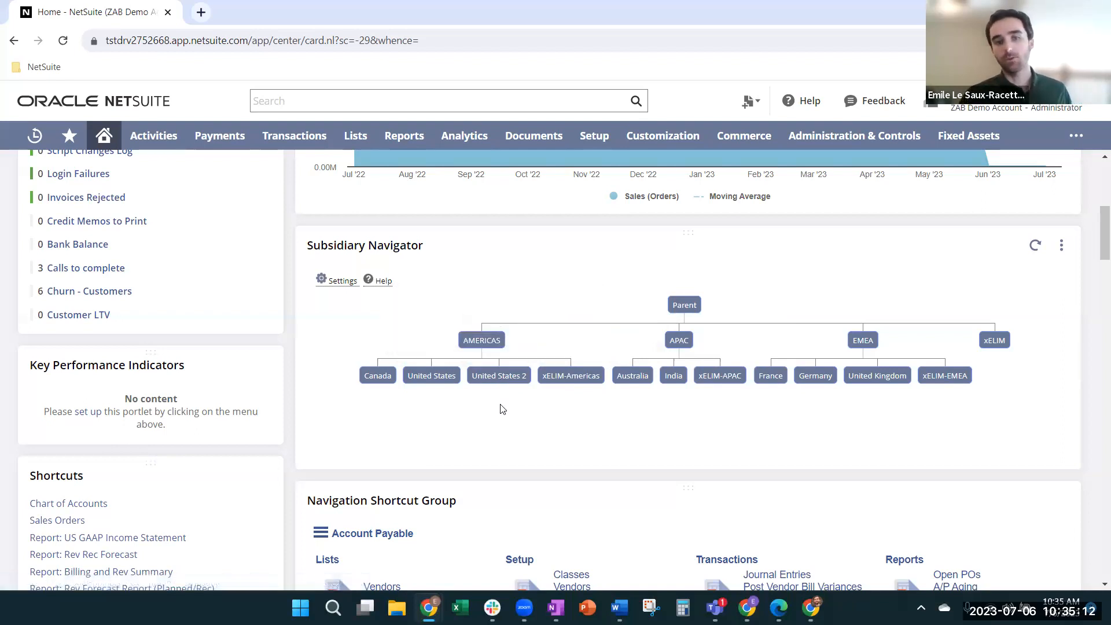
mouse_move(508, 382)
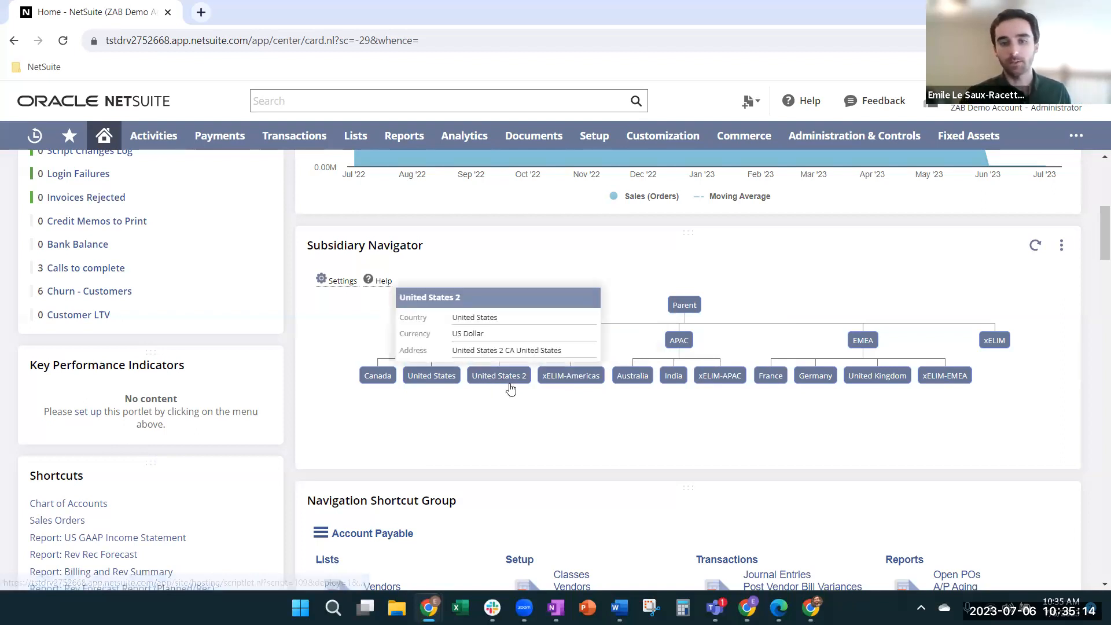
left_click(499, 377)
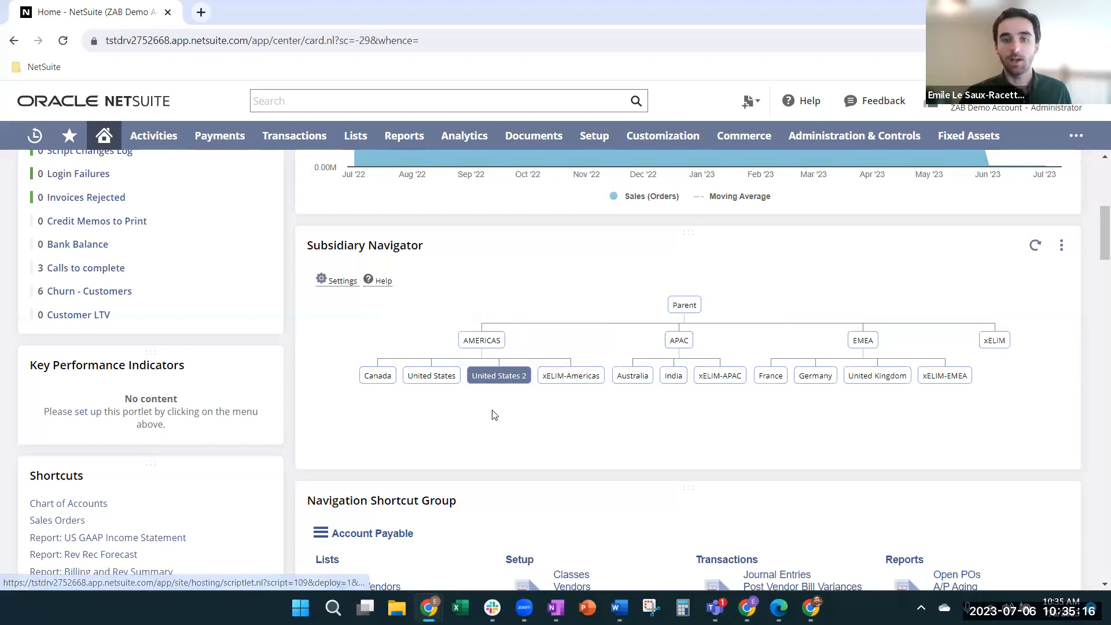
mouse_move(495, 378)
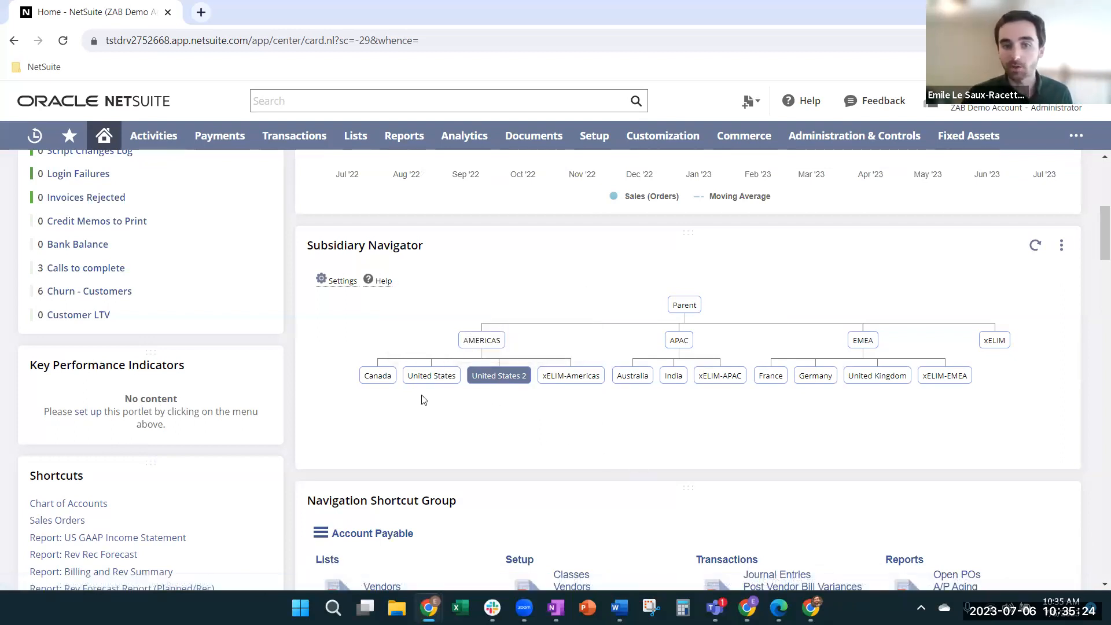
Step: Examine the Monthly Sales (Orders) Trend graph for the selected subsidiary and for Canada after selecting it in the Subsidiary Navigator
scroll(313, 387, "up", 5)
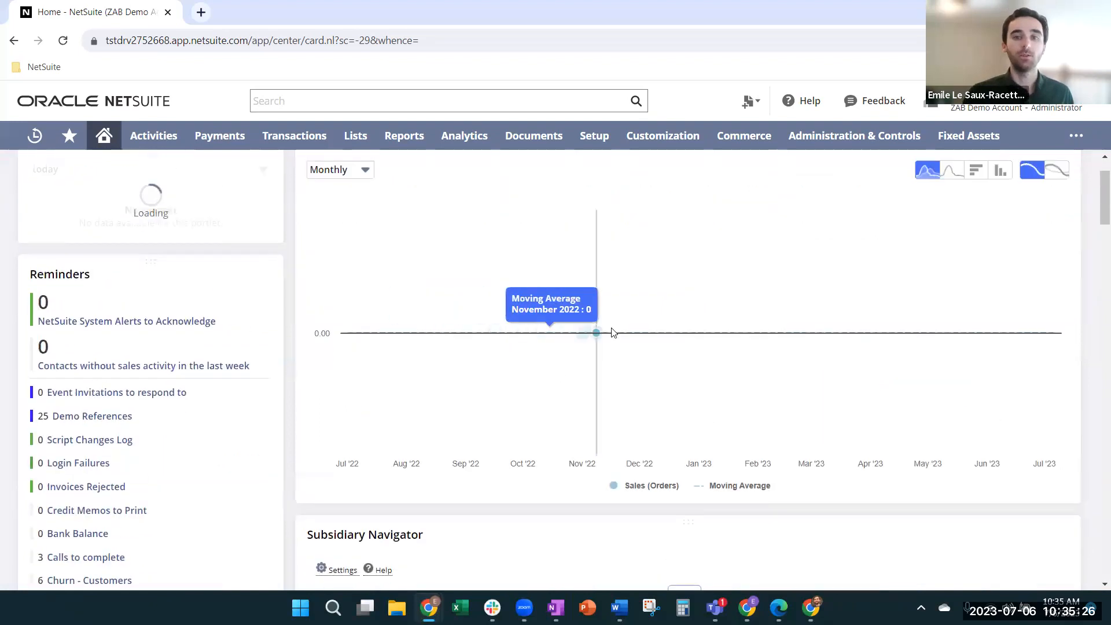
scroll(691, 314, "up", 2)
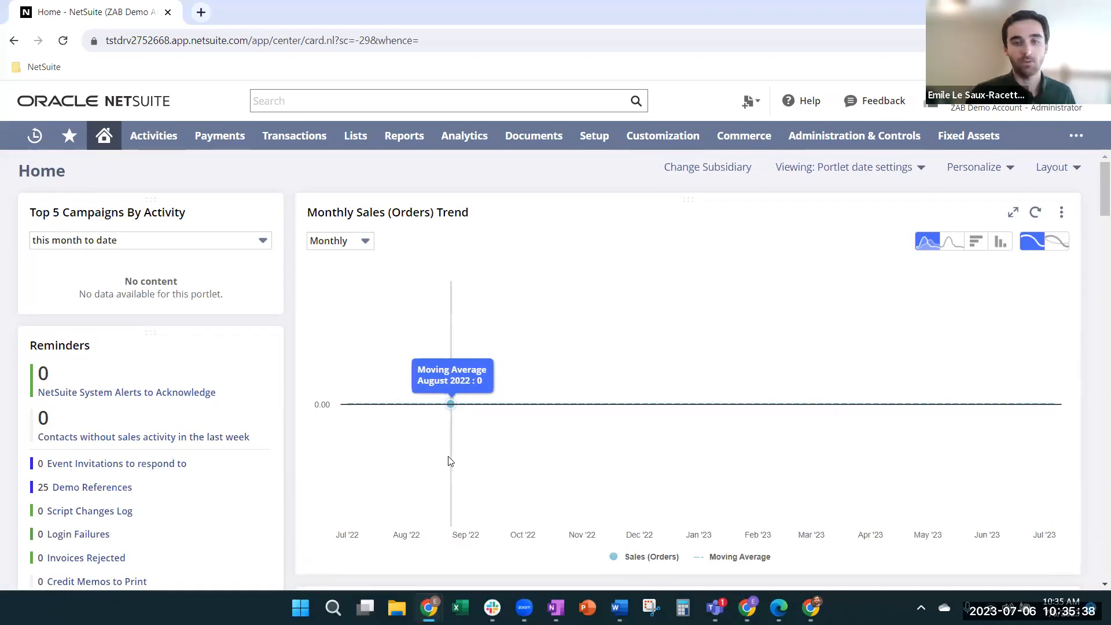
scroll(452, 466, "down", 7)
scroll(447, 467, "up", 1)
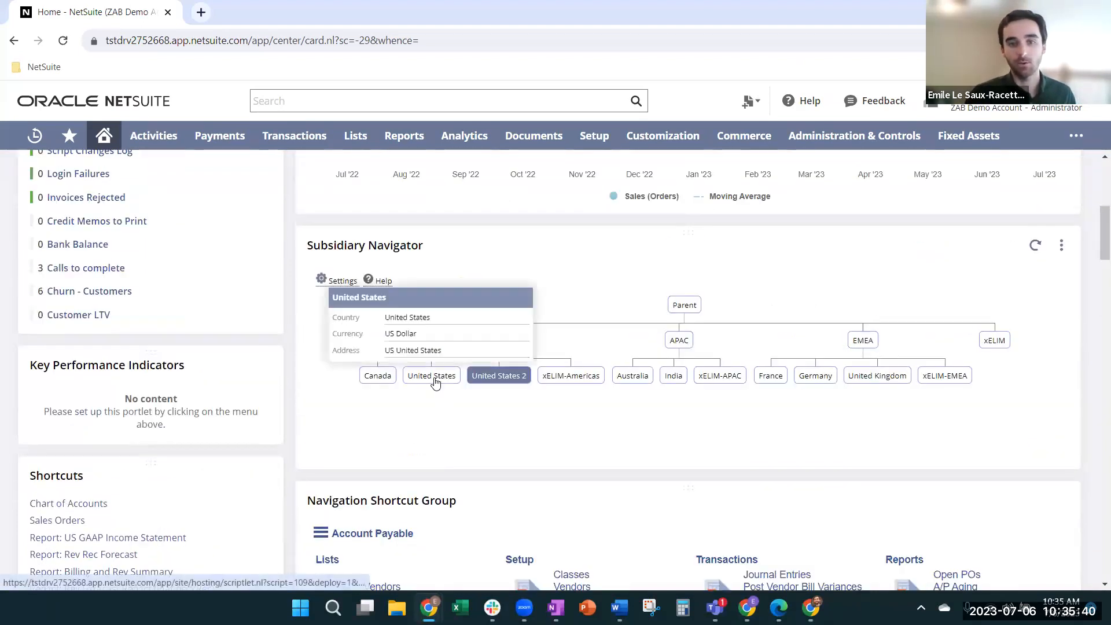
left_click(432, 385)
left_click(377, 376)
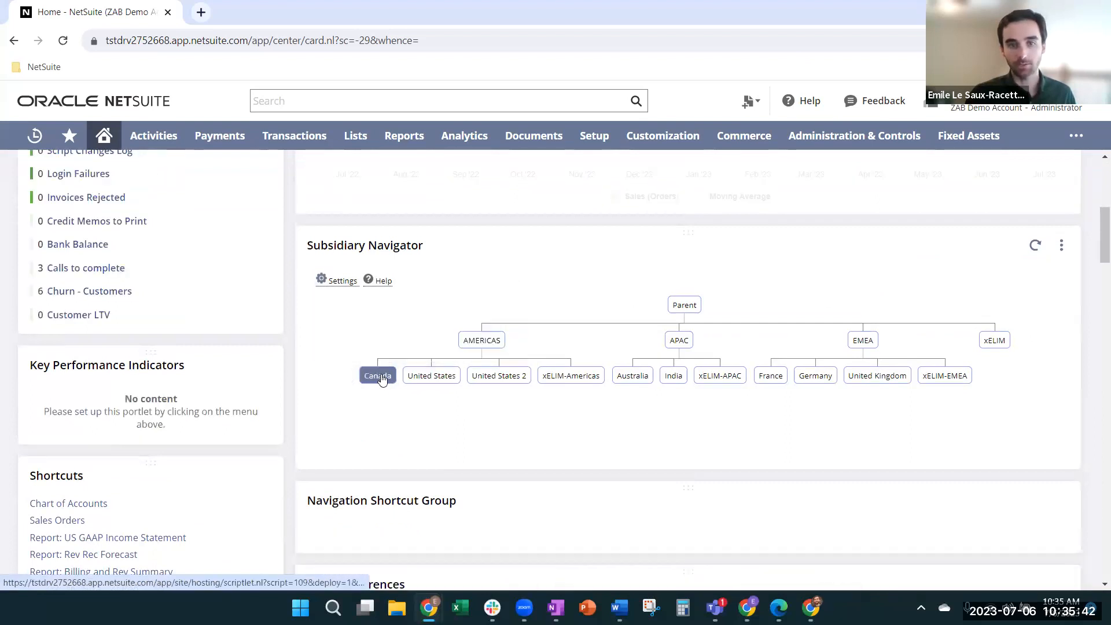
scroll(719, 422, "up", 5)
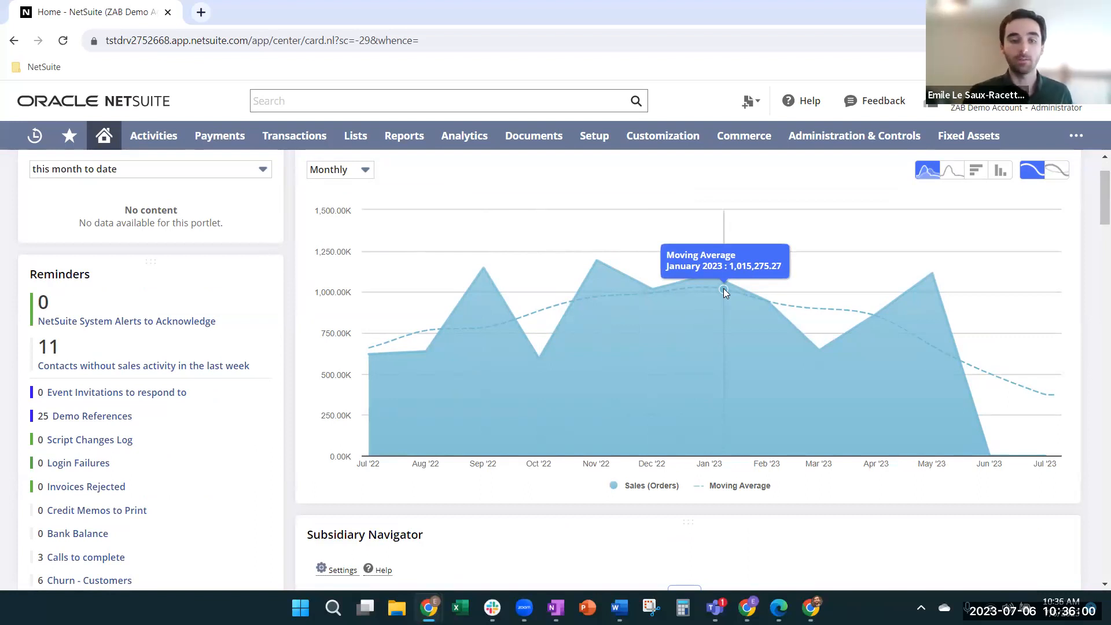
Step: Show the Account Receivable links in the Navigation Shortcut Group portlet
scroll(683, 384, "down", 5)
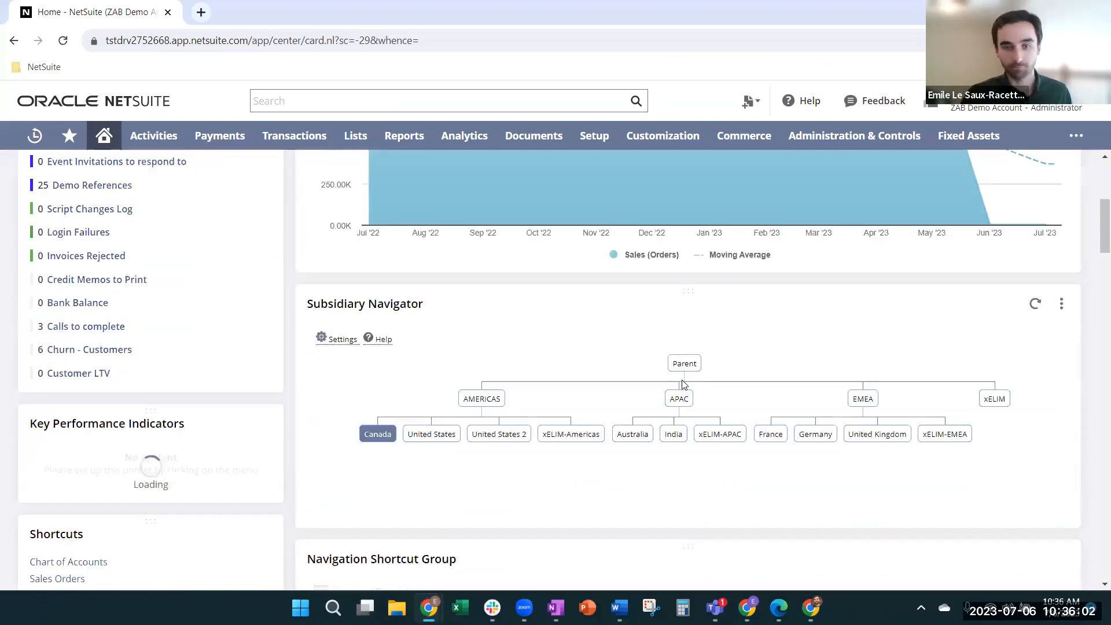
scroll(582, 345, "down", 2)
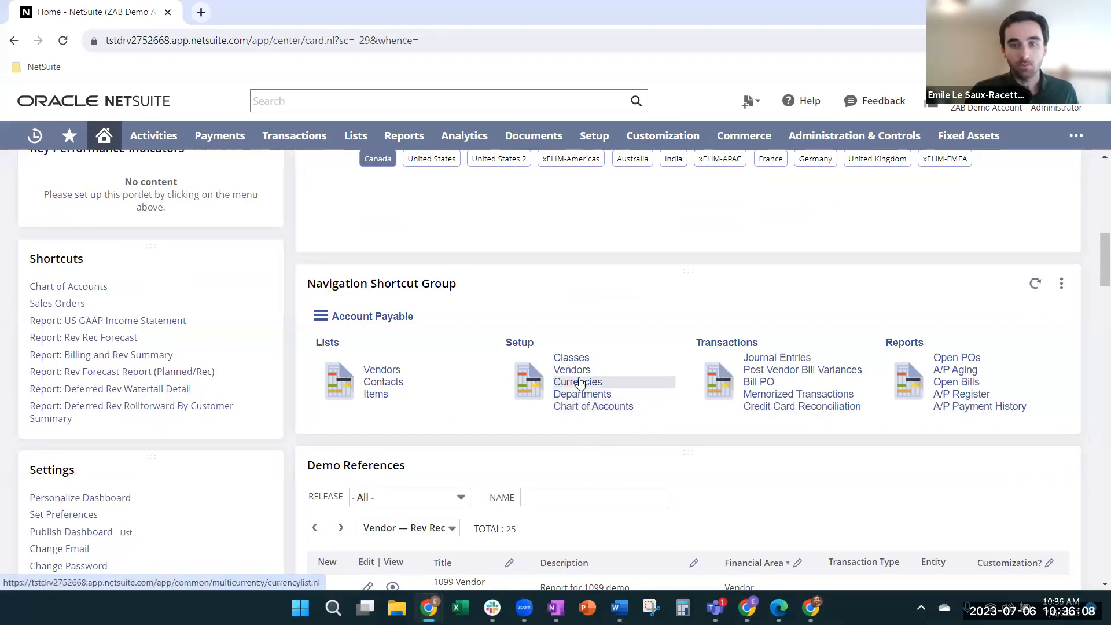
mouse_move(361, 320)
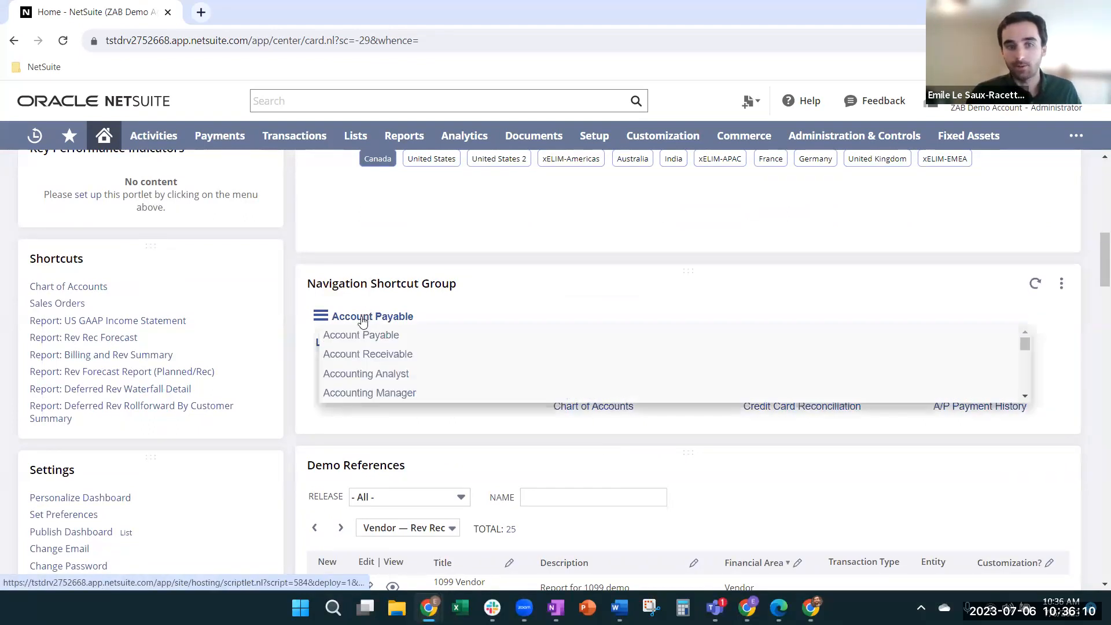
left_click(359, 357)
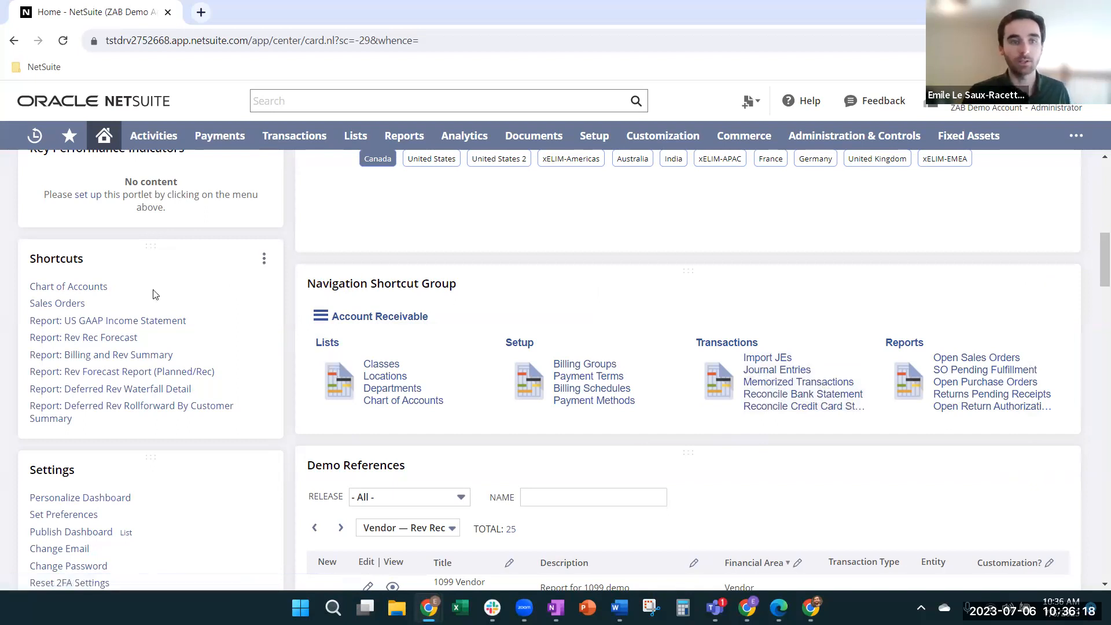
Step: Review the Shortcuts portlet's setup and its form for a new shortcut, closing both without saving
left_click(264, 259)
left_click(252, 278)
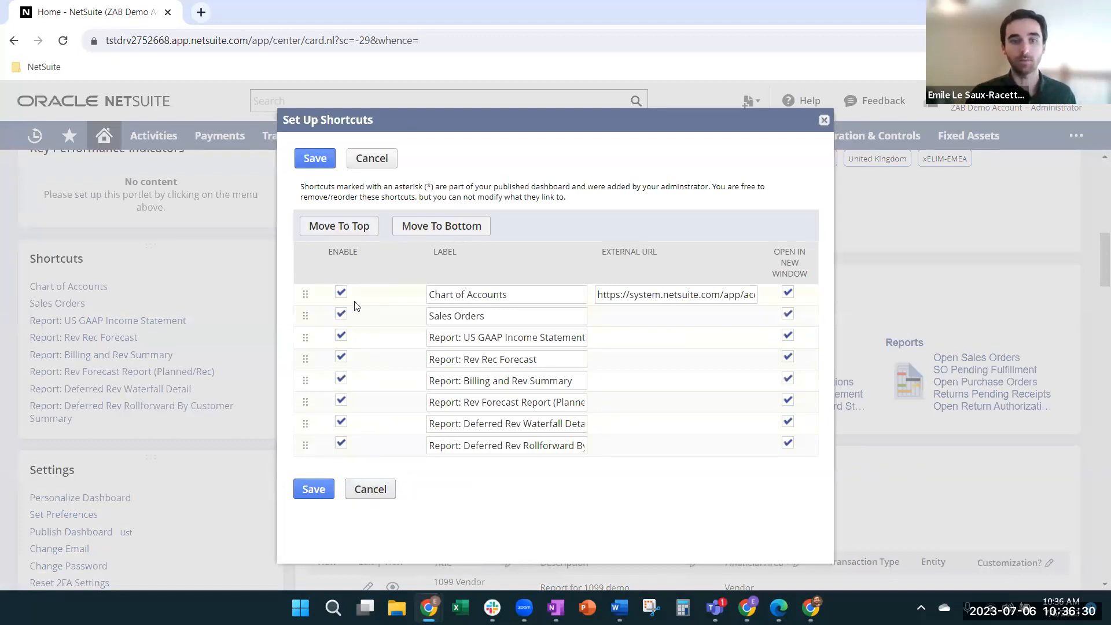
left_click(368, 489)
left_click(249, 256)
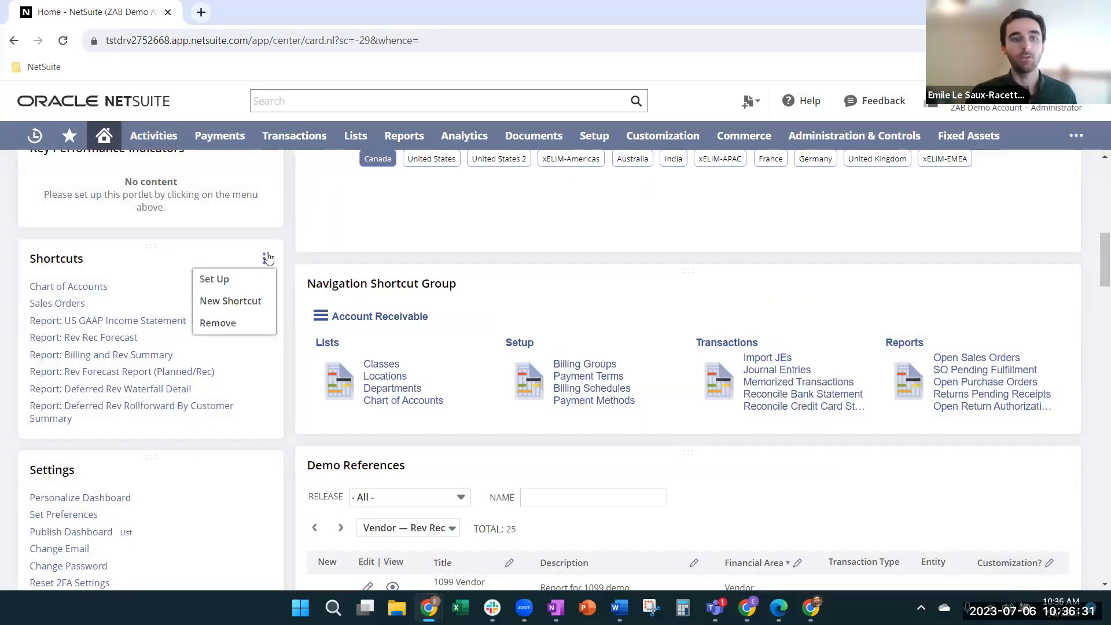
left_click(252, 301)
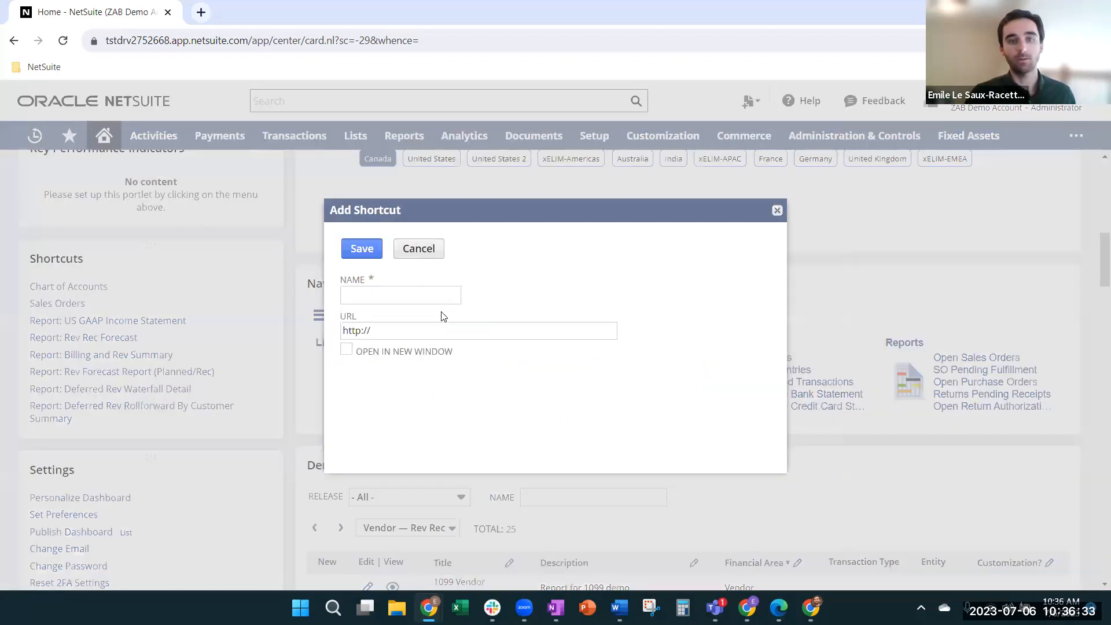
left_click(420, 250)
Step: Open the Write Checks page from the bank transactions
mouse_move(73, 139)
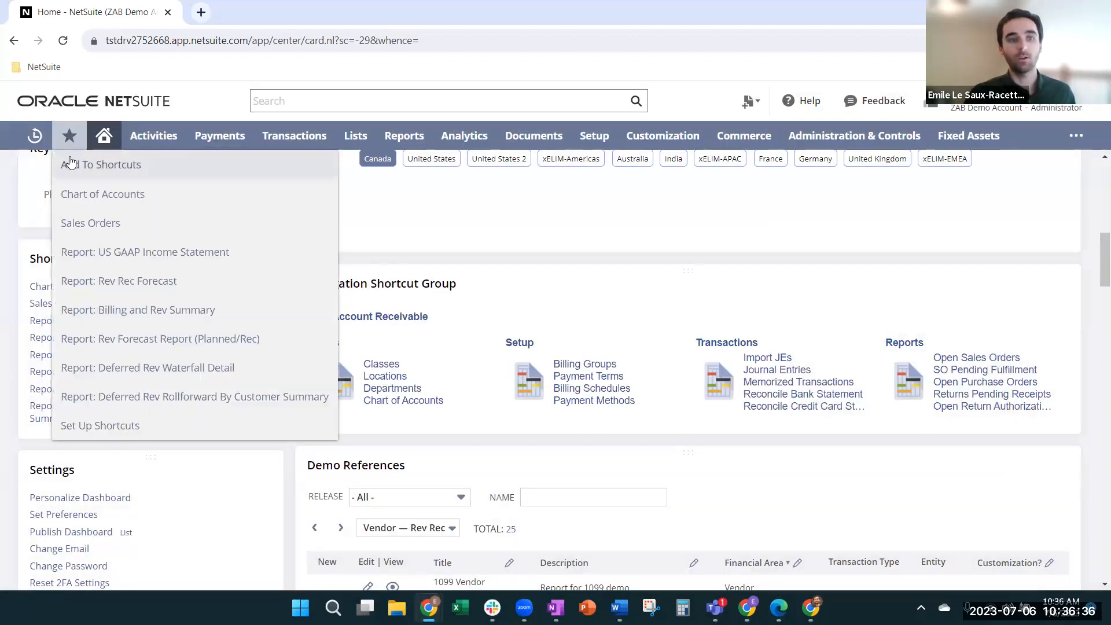
mouse_move(284, 152)
mouse_move(301, 197)
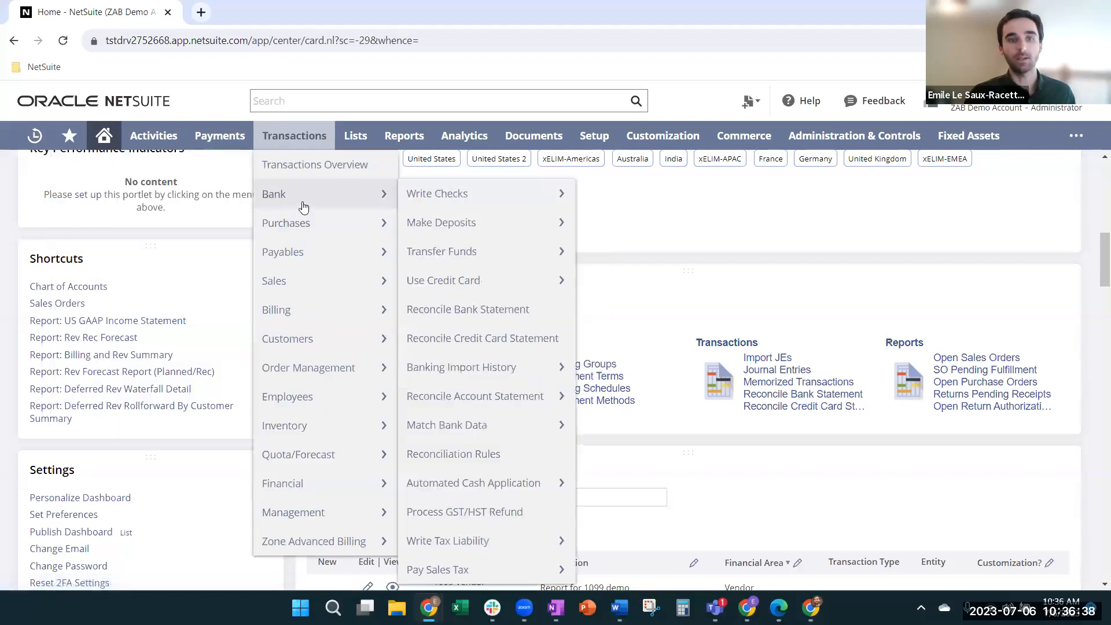
left_click(438, 197)
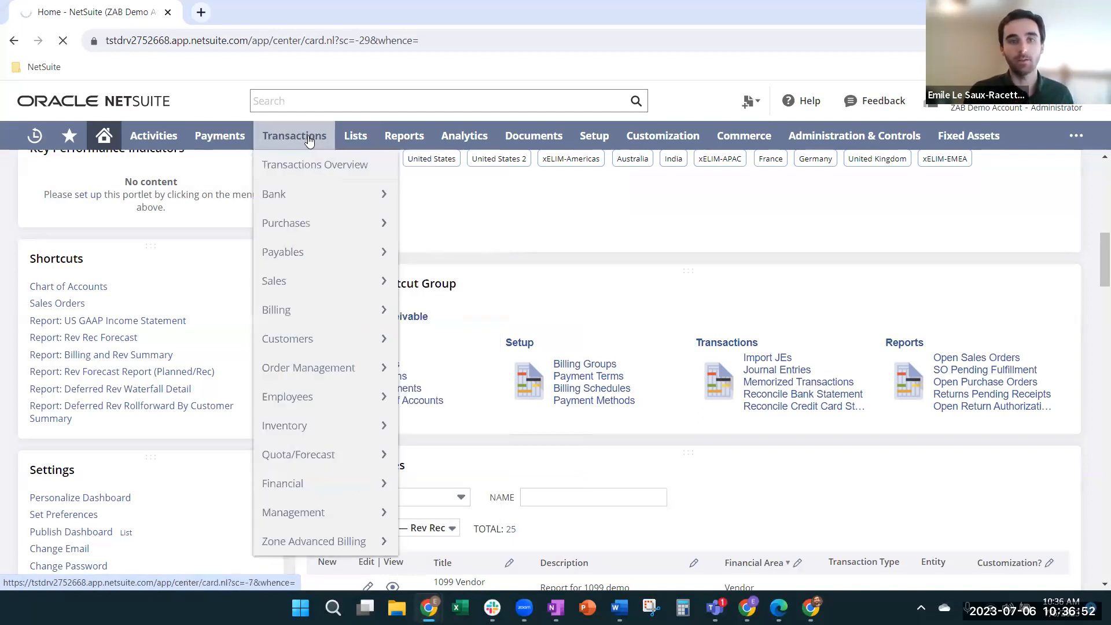
mouse_move(395, 137)
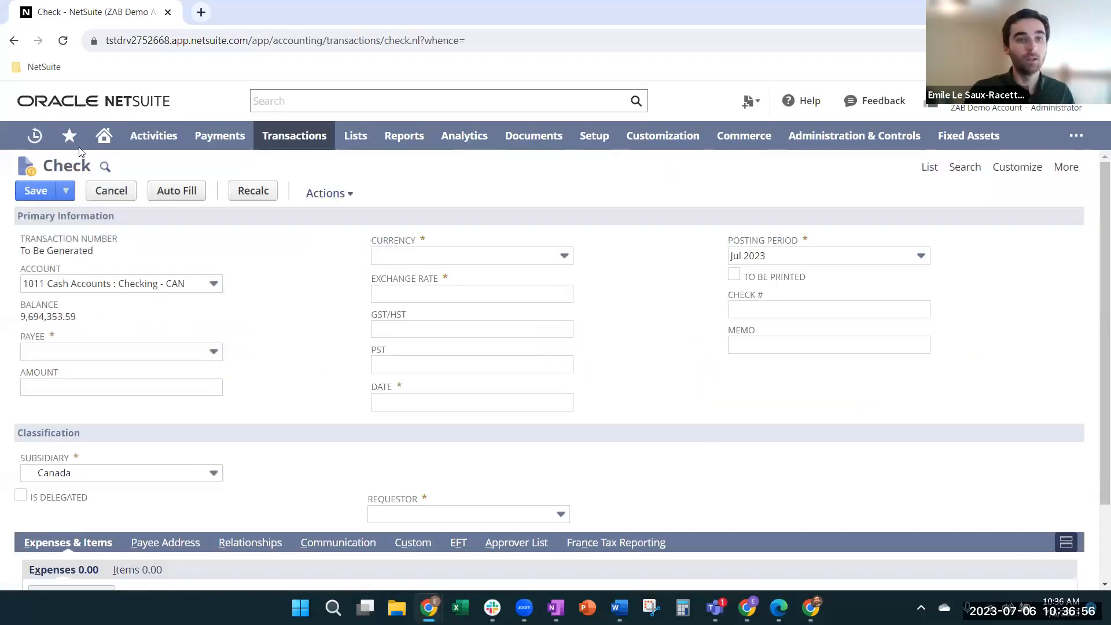
Step: Add the check page to the shortcuts as "Write Checks Shortcut", set to open in a new window, and save it
mouse_move(67, 139)
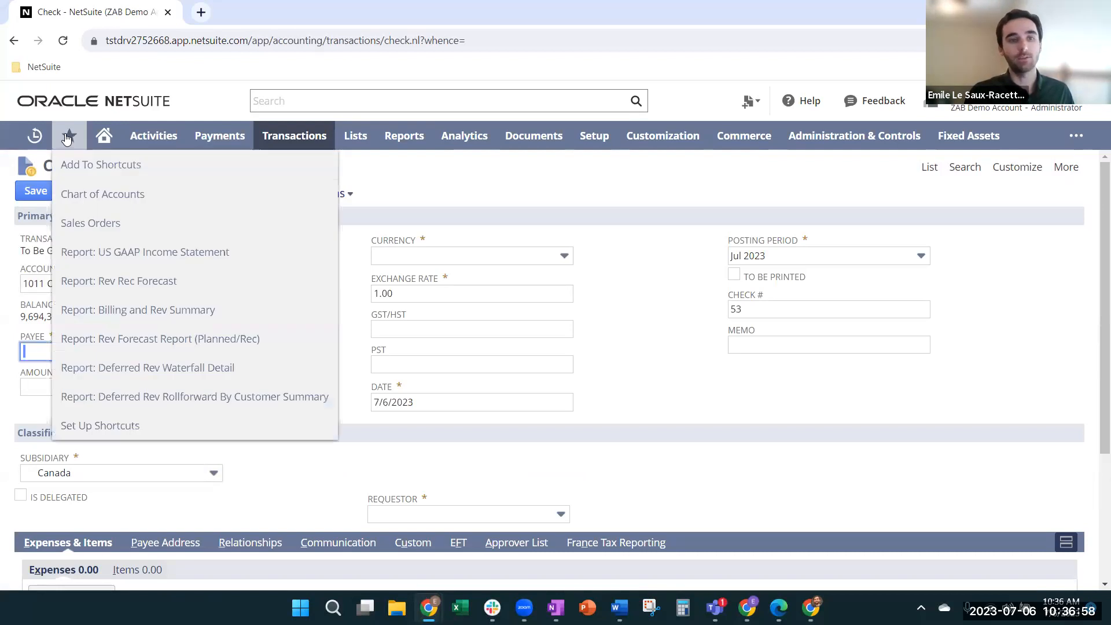
left_click(71, 163)
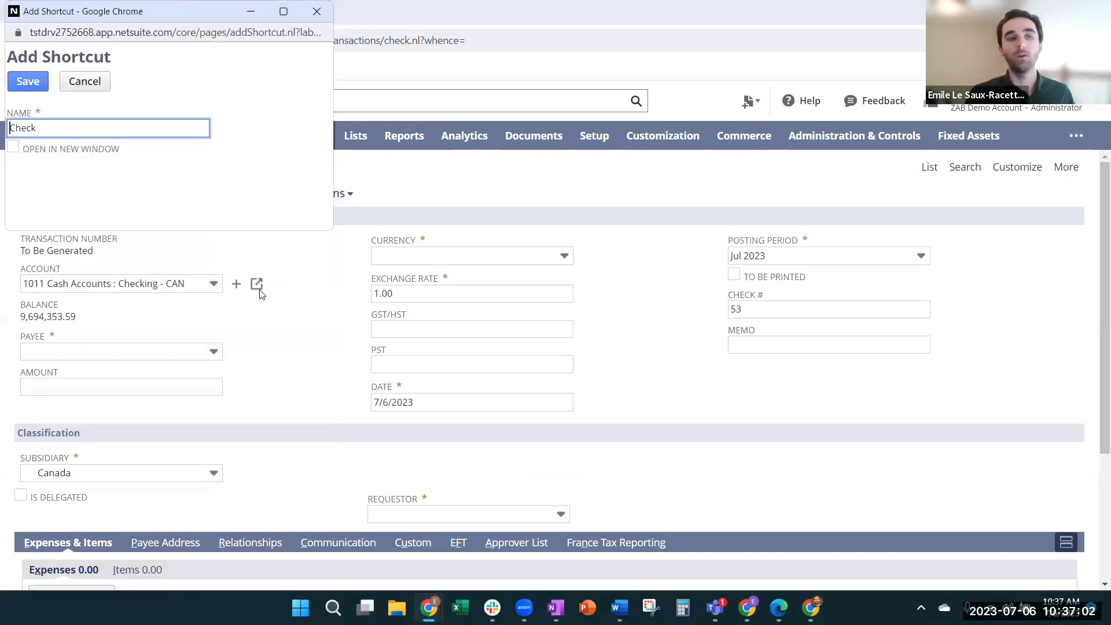
left_click(14, 131)
type("Wr")
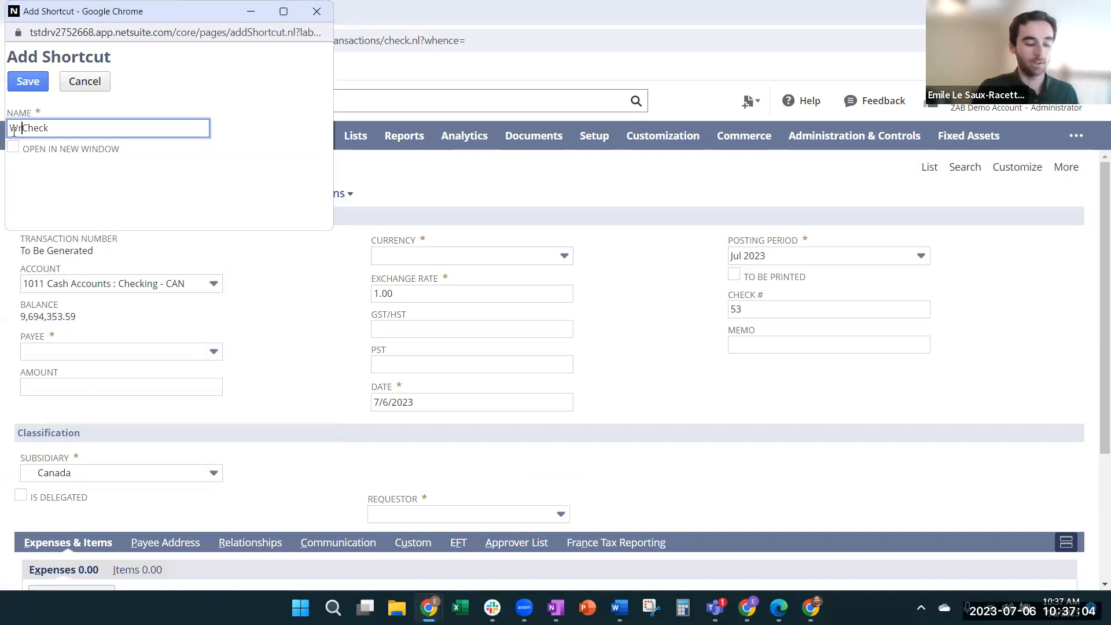
type("ite")
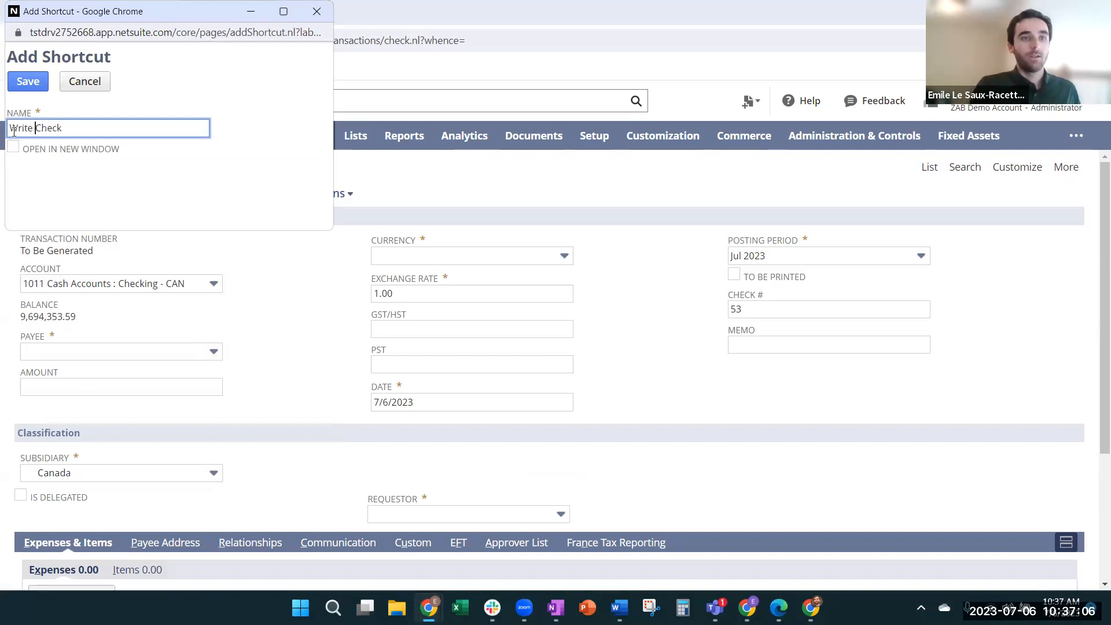
key("Right")
key("Right")
key("Right")
key("Right")
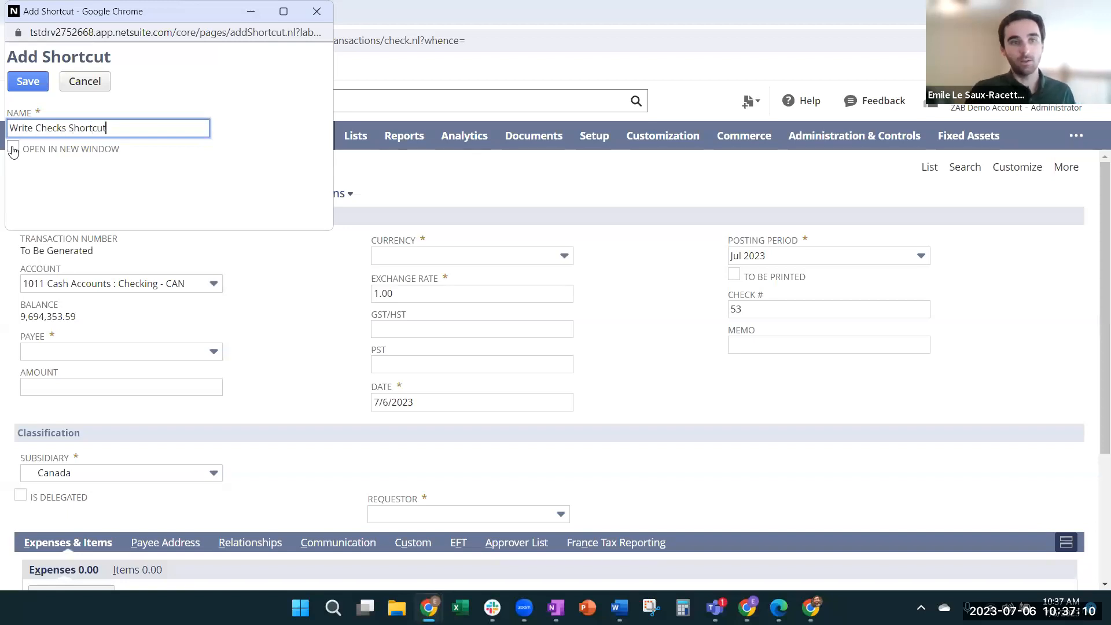
left_click(13, 150)
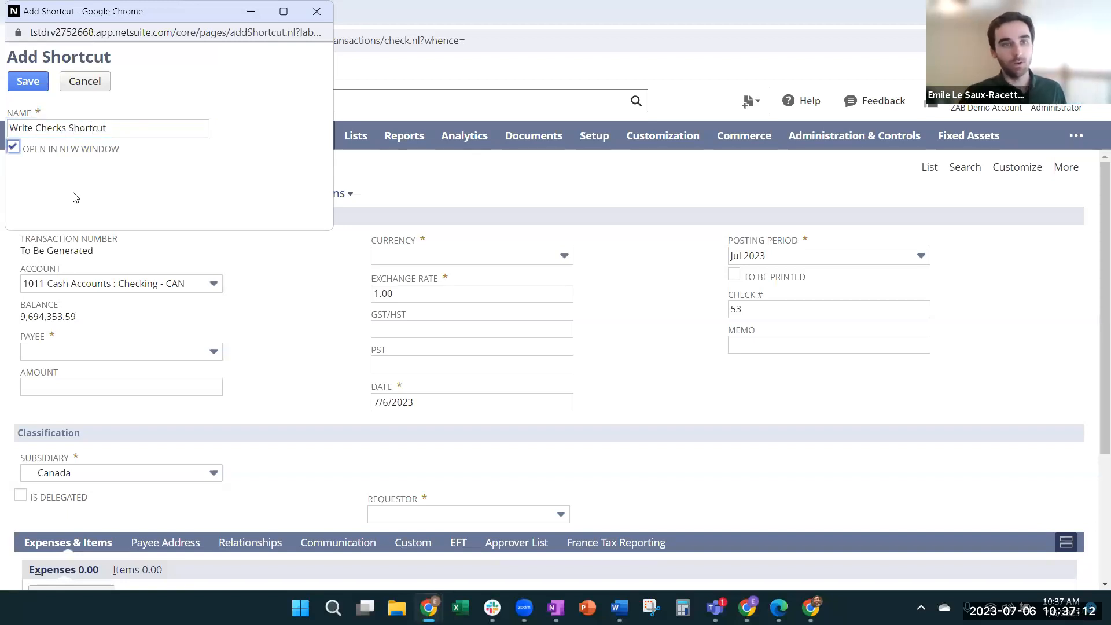
left_click(28, 81)
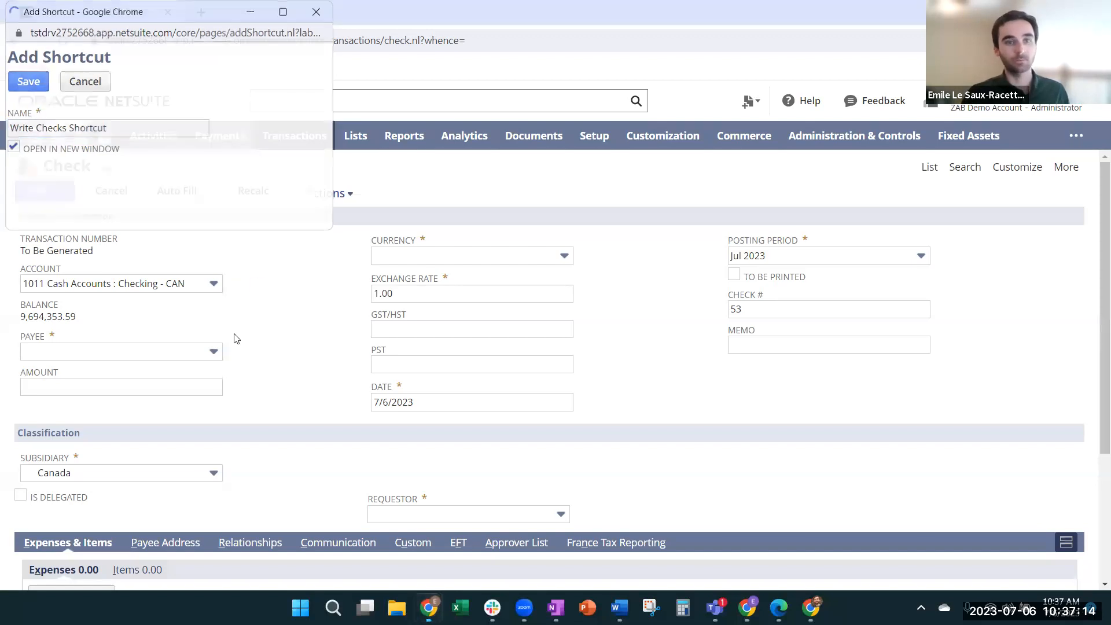
Step: Leave the check form without saving and return to the Shortcuts portlet on the Home dashboard
left_click(142, 158)
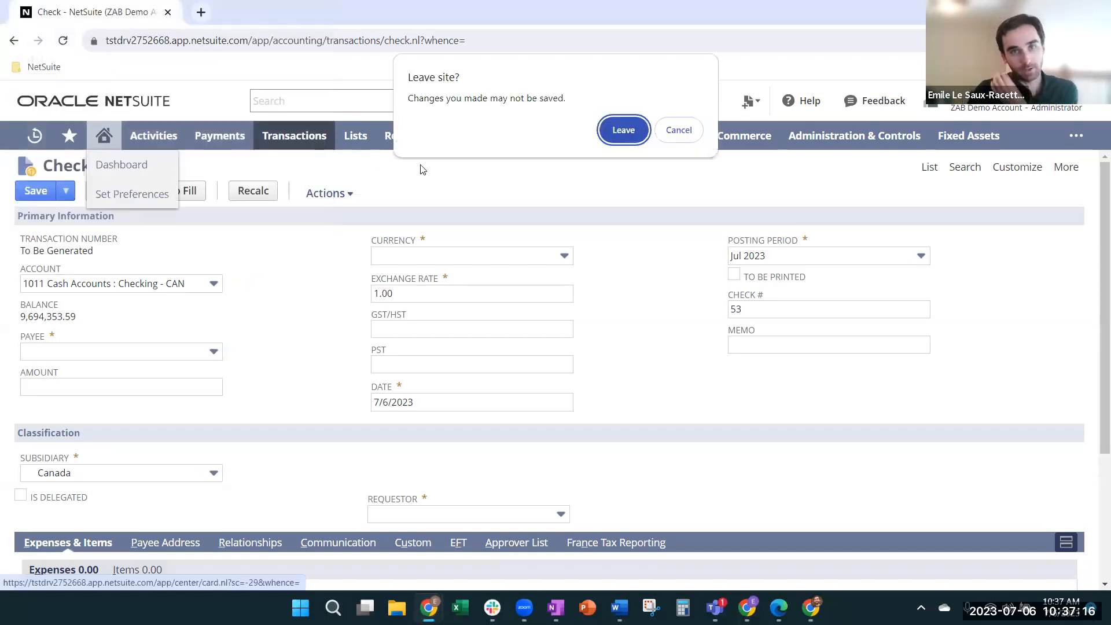
left_click(624, 130)
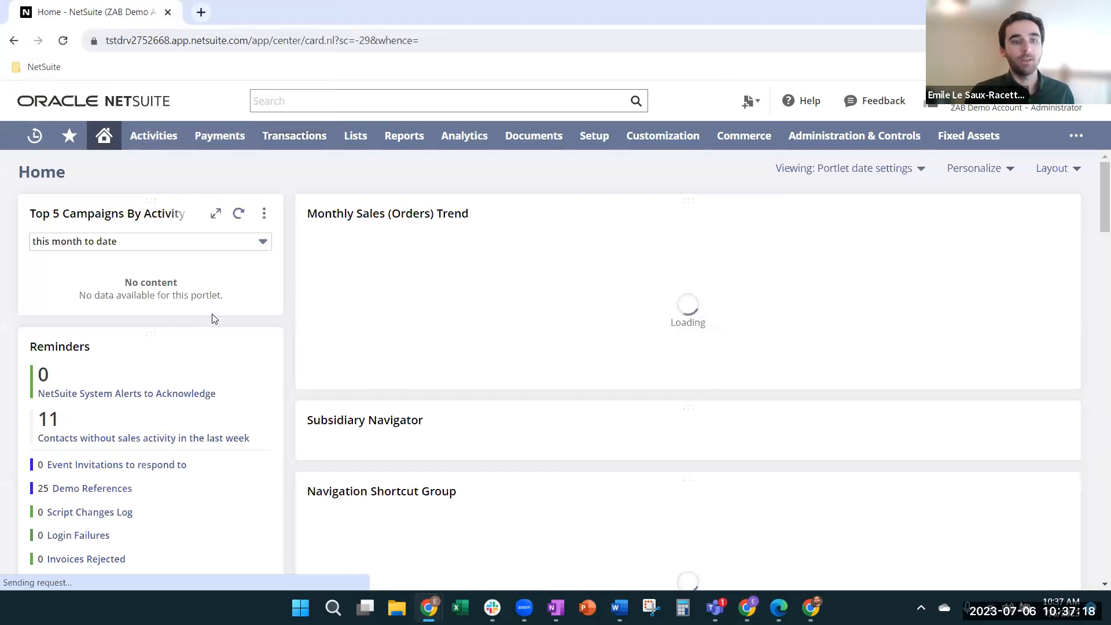
scroll(212, 315, "down", 10)
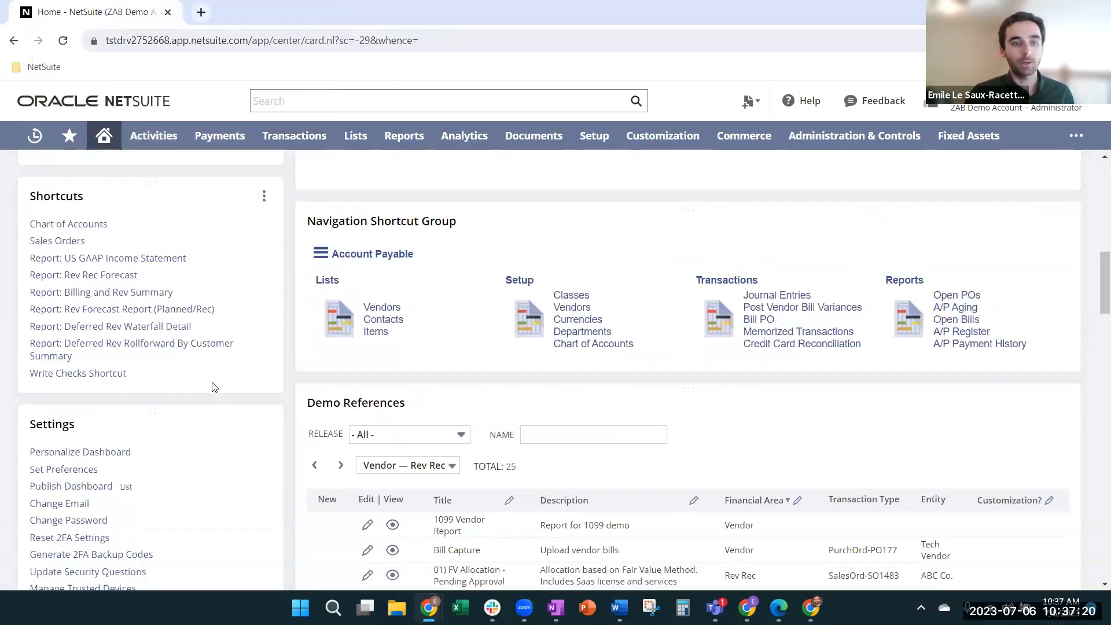
Step: Test Write Checks Shortcut from the Shortcuts portlet and close the browser tab it opens
left_click(263, 186)
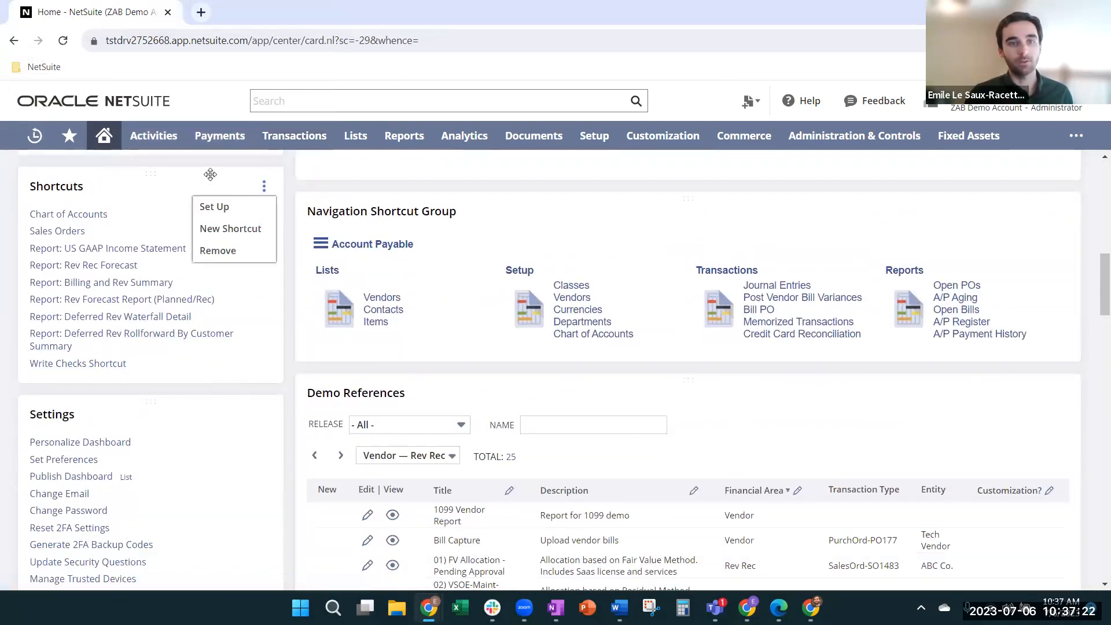
left_click(77, 365)
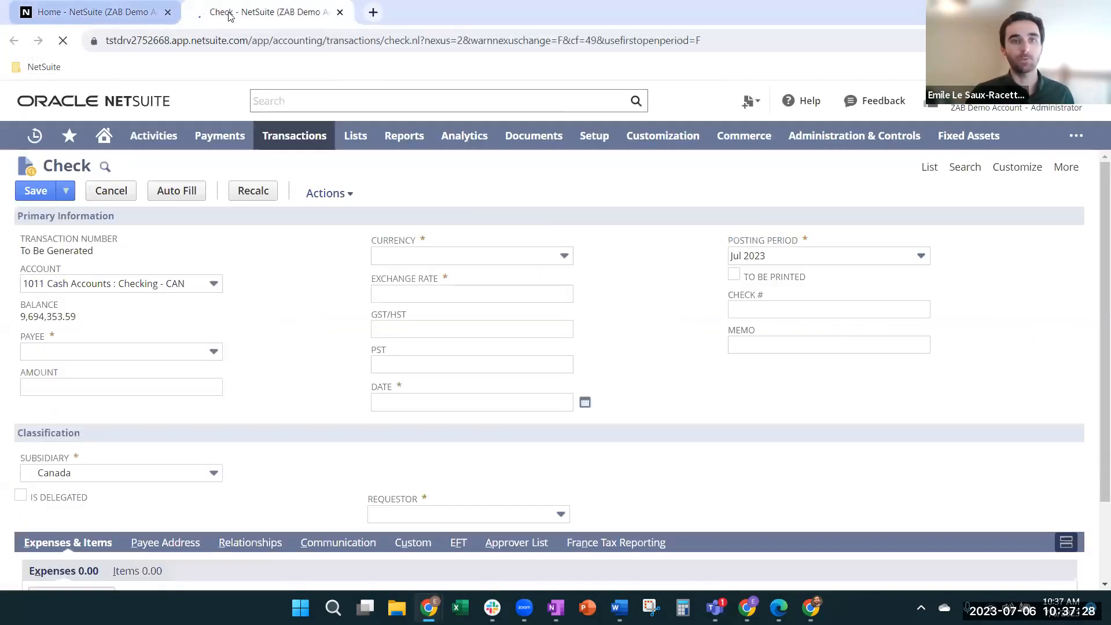
left_click(341, 12)
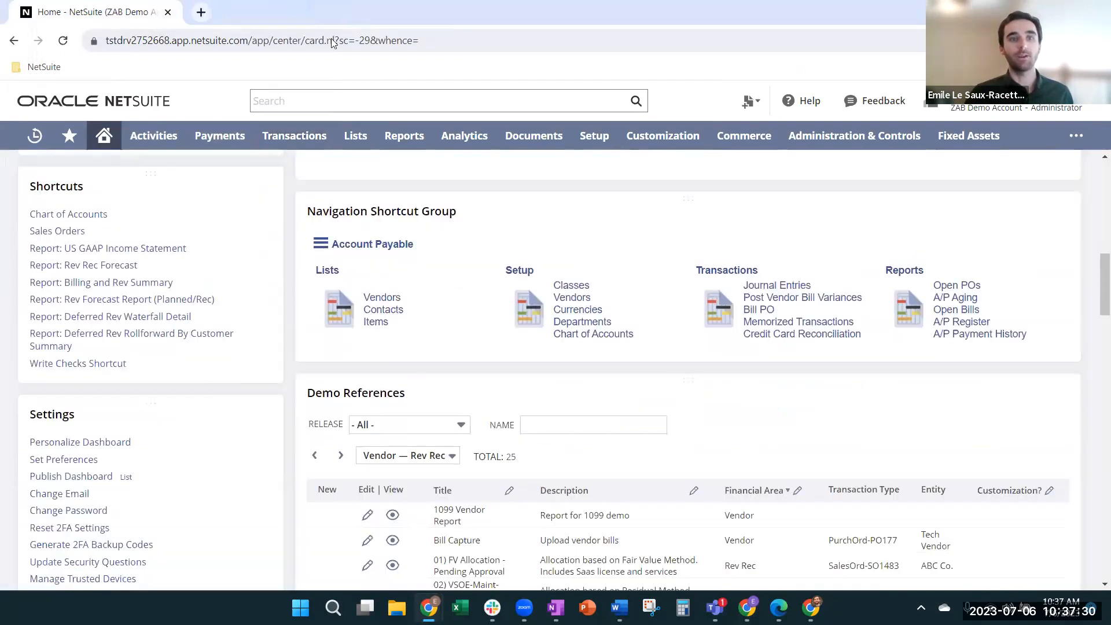
Step: Review the pages available under bank transactions and the list of recently viewed records
mouse_move(295, 135)
mouse_move(274, 193)
mouse_move(437, 193)
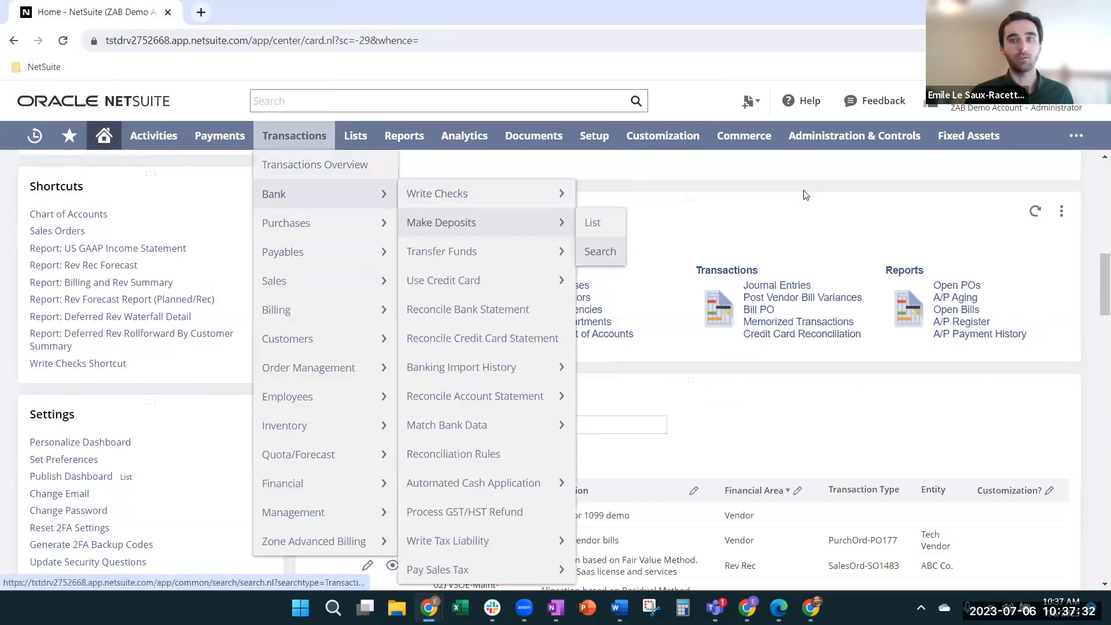
mouse_move(69, 140)
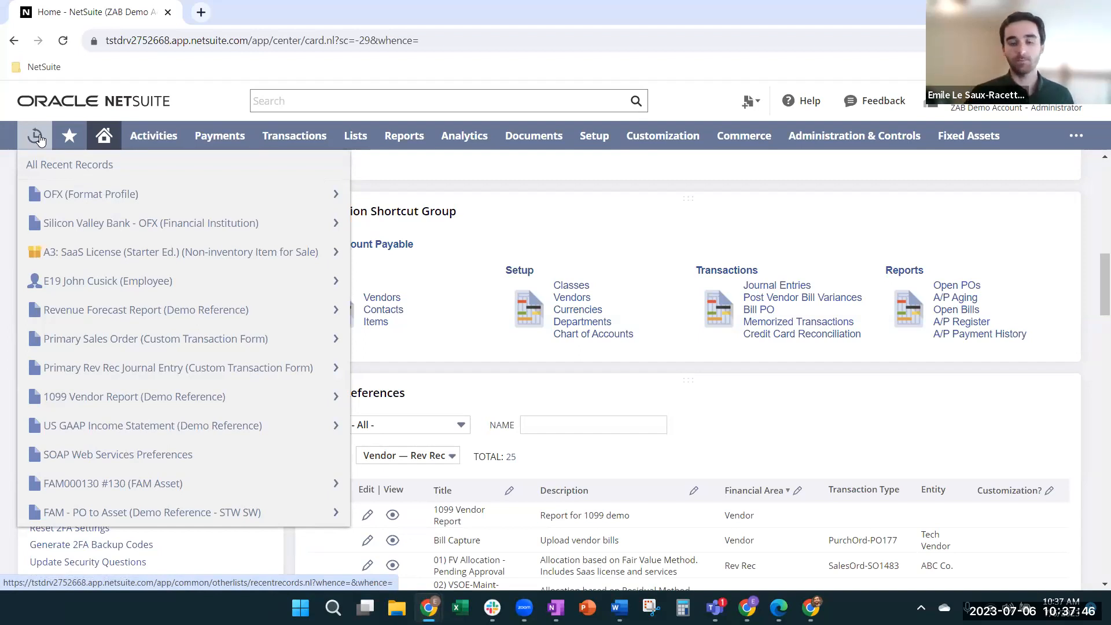
mouse_move(157, 191)
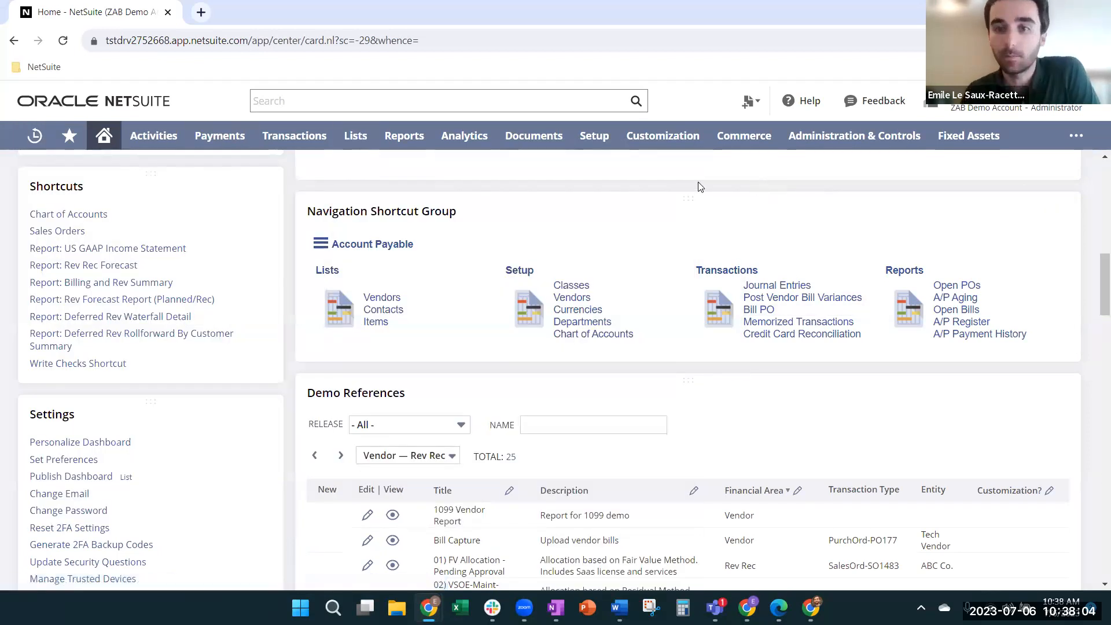
Step: Examine the entries and filters of the NetSuite Login Audit Log portlet further down the dashboard
scroll(687, 198, "down", 1)
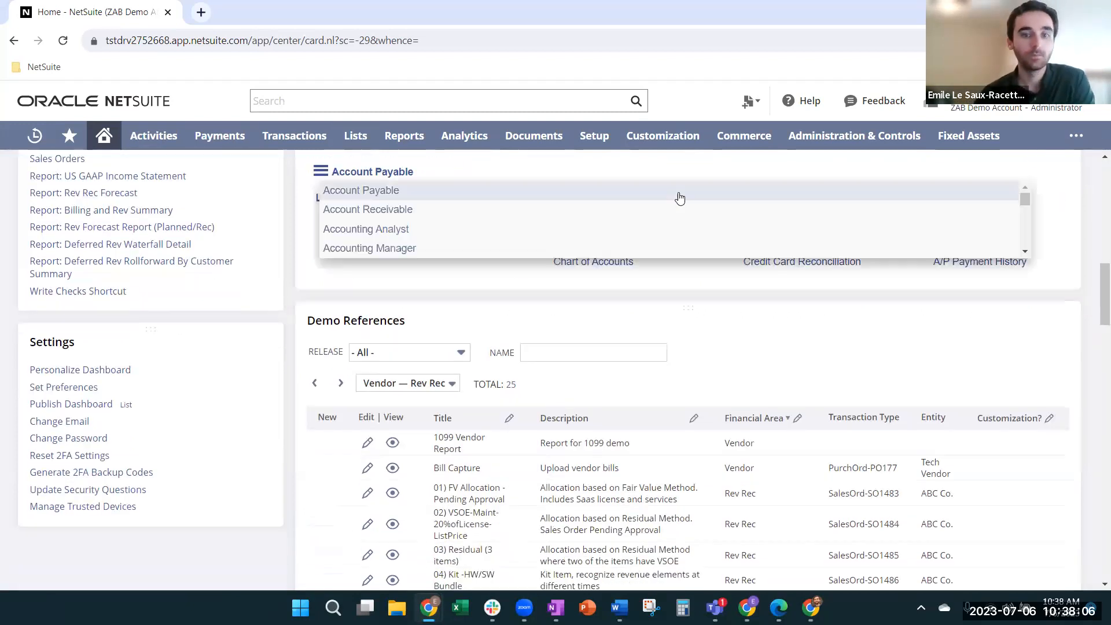
scroll(679, 220, "down", 5)
scroll(641, 373, "down", 8)
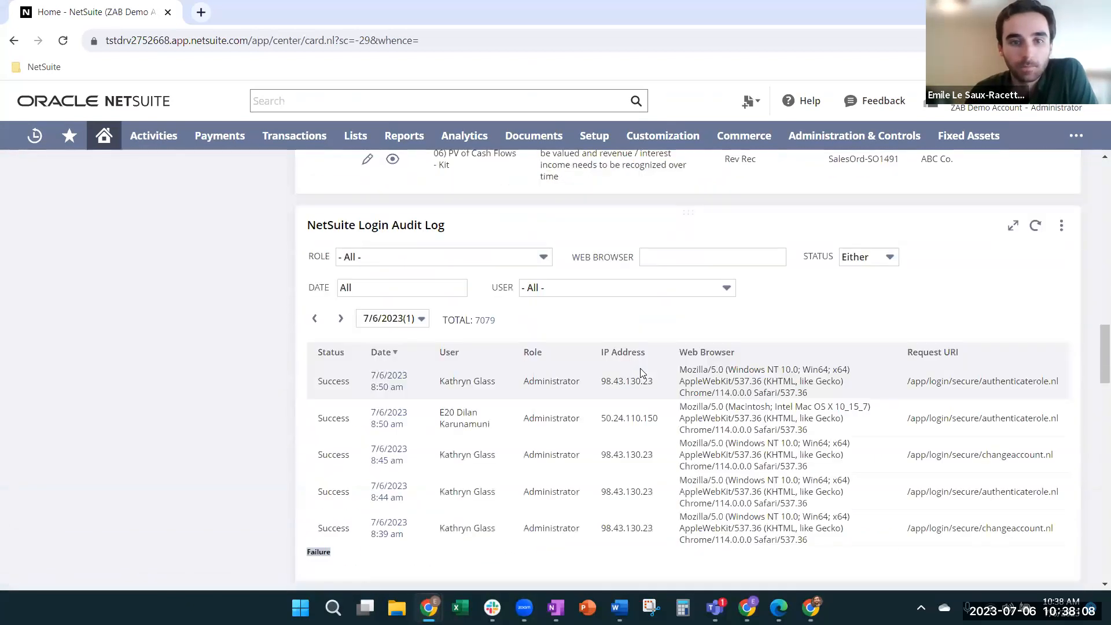
scroll(641, 373, "up", 2)
scroll(520, 384, "down", 1)
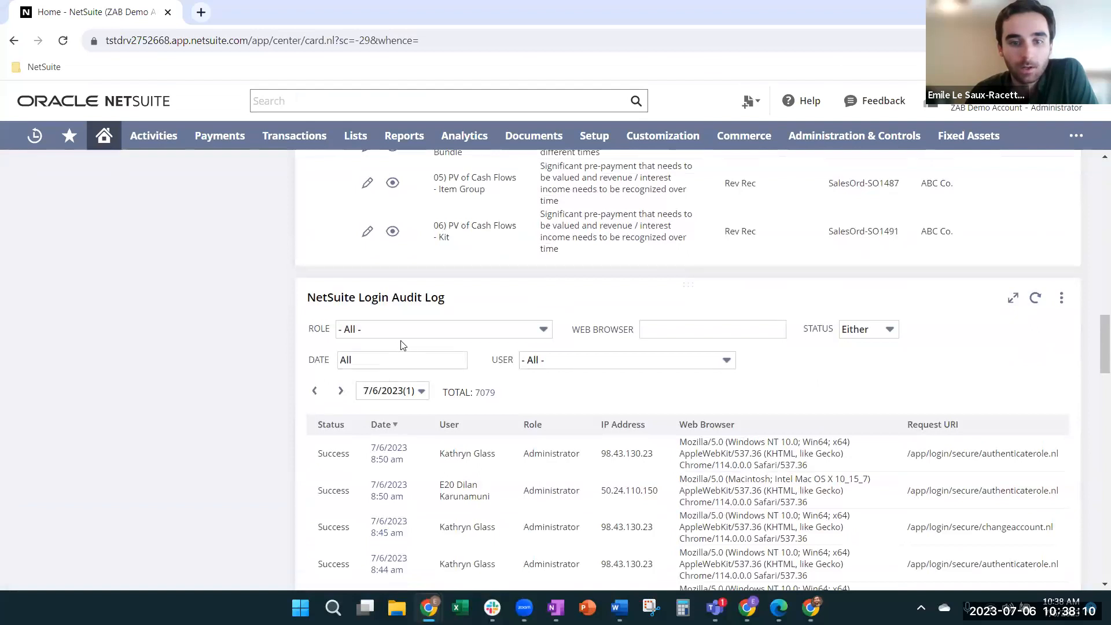
Step: Remove the Recent Records portlet from the Home dashboard
scroll(403, 345, "up", 2)
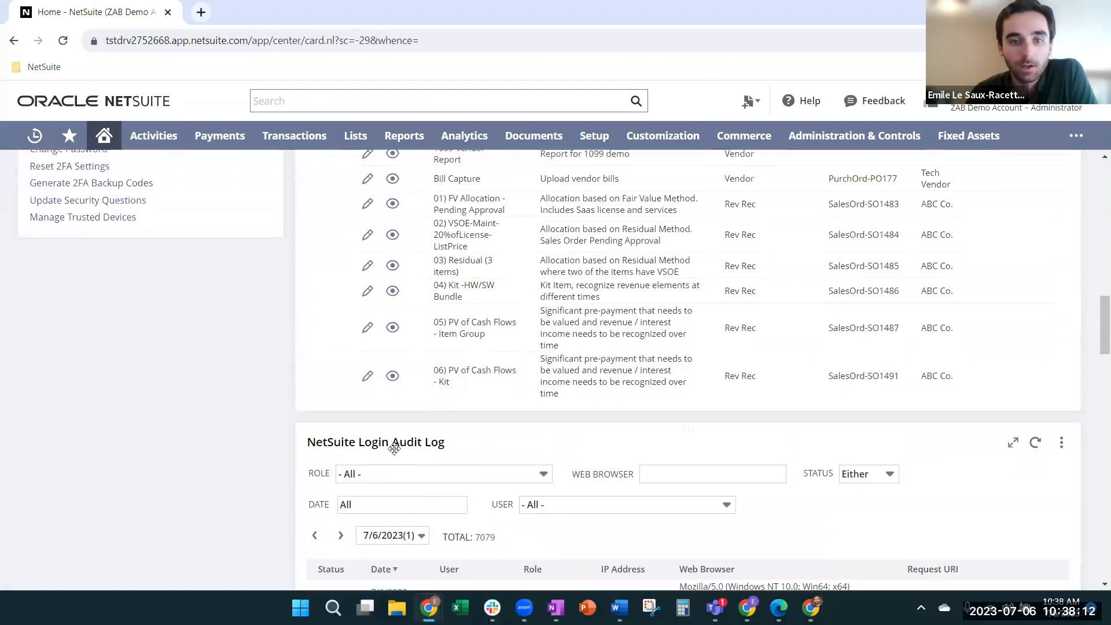
scroll(382, 451, "down", 1)
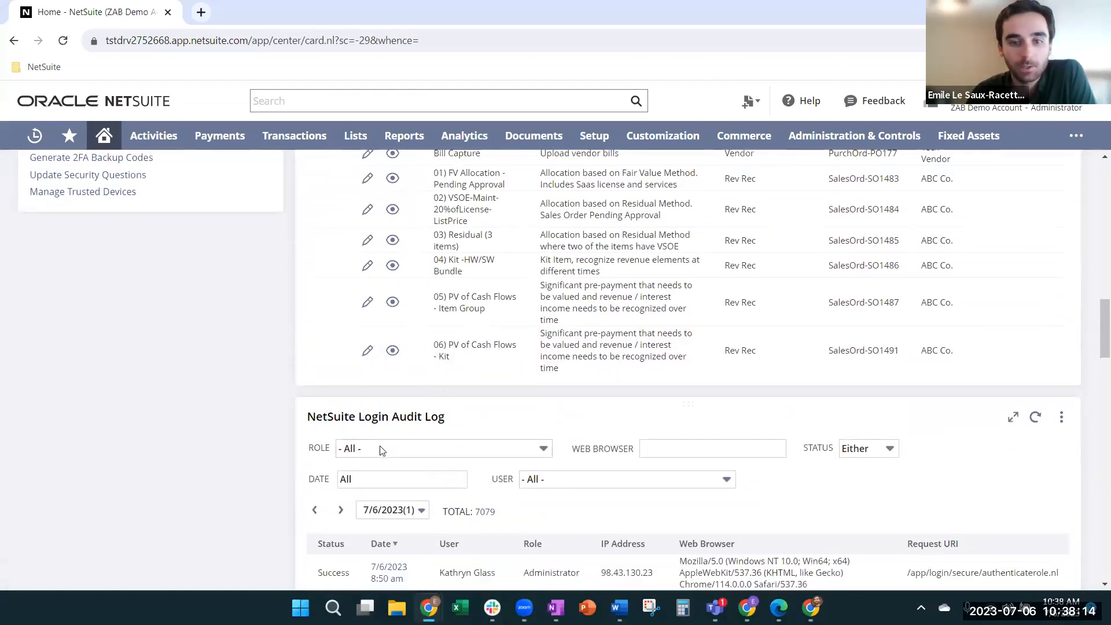
scroll(382, 450, "down", 7)
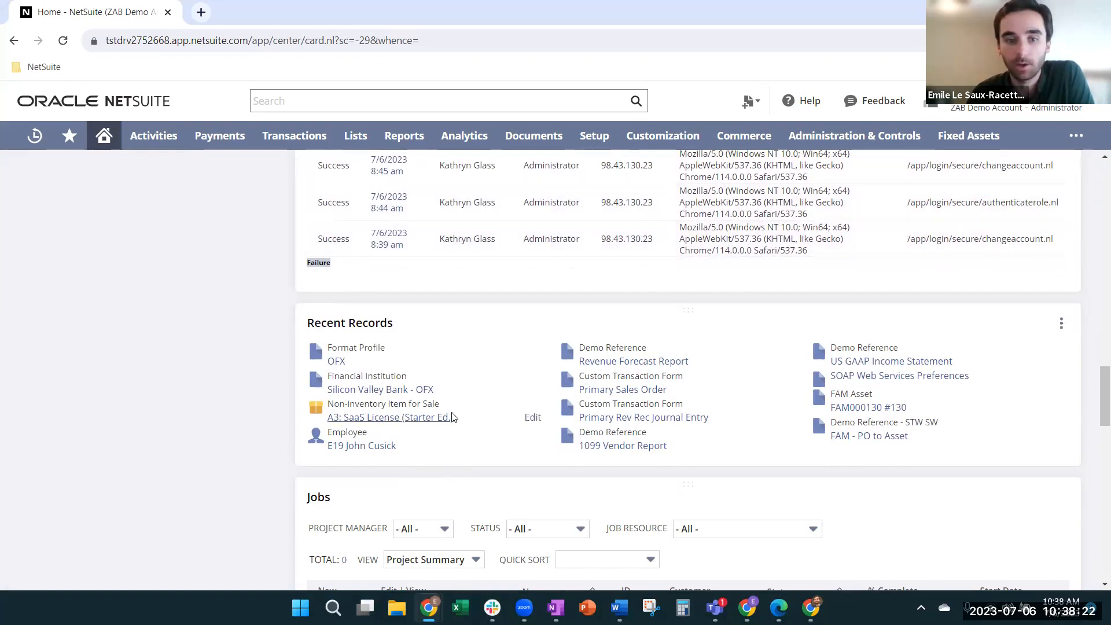
scroll(423, 418, "down", 2)
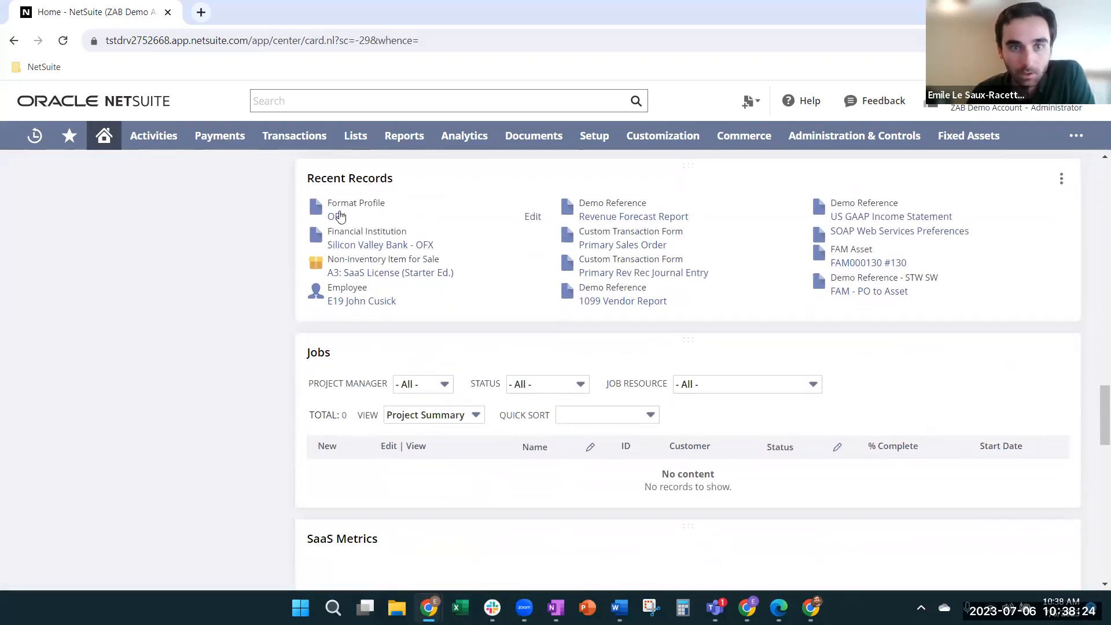
left_click(1061, 178)
left_click(1054, 201)
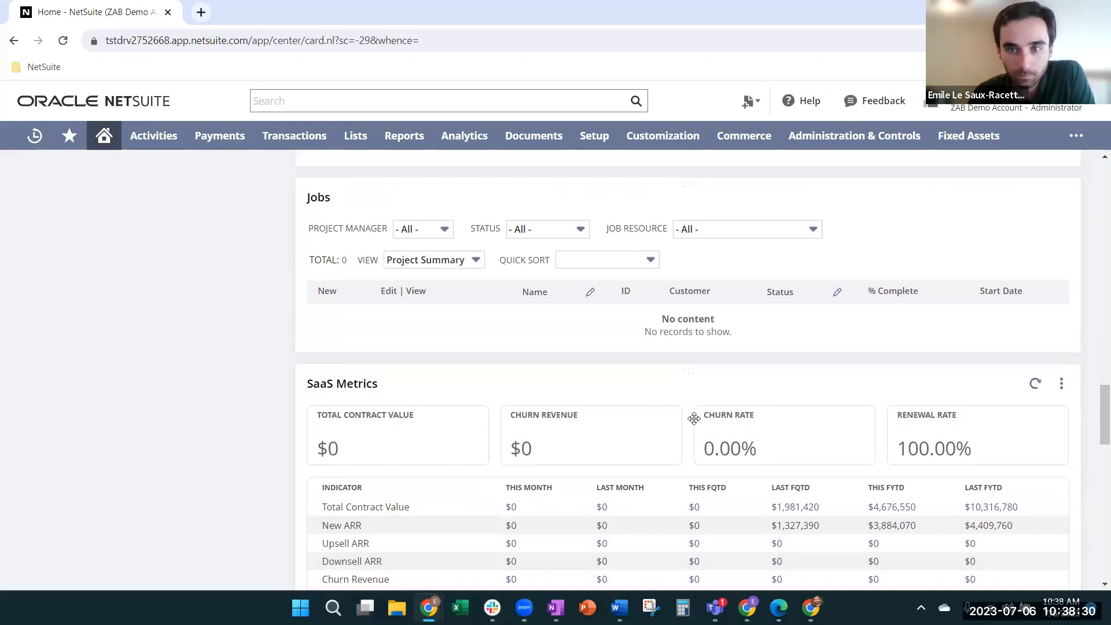
Step: Remove the Jobs portlet located above SaaS Metrics on the dashboard
scroll(769, 453, "up", 1)
left_click(1062, 252)
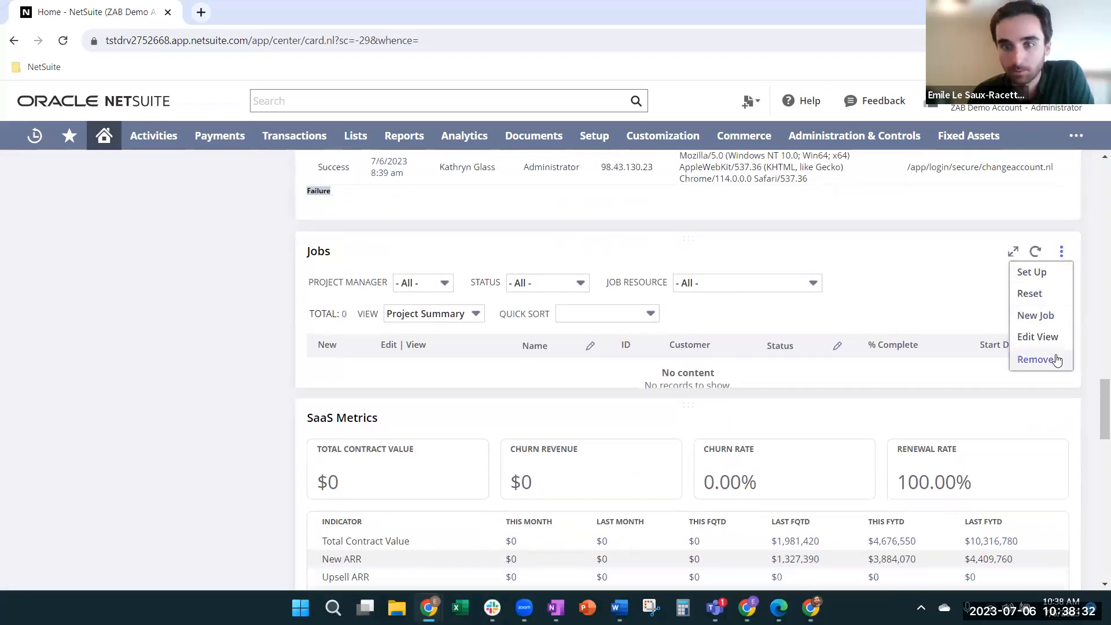
left_click(1036, 359)
scroll(498, 323, "down", 1)
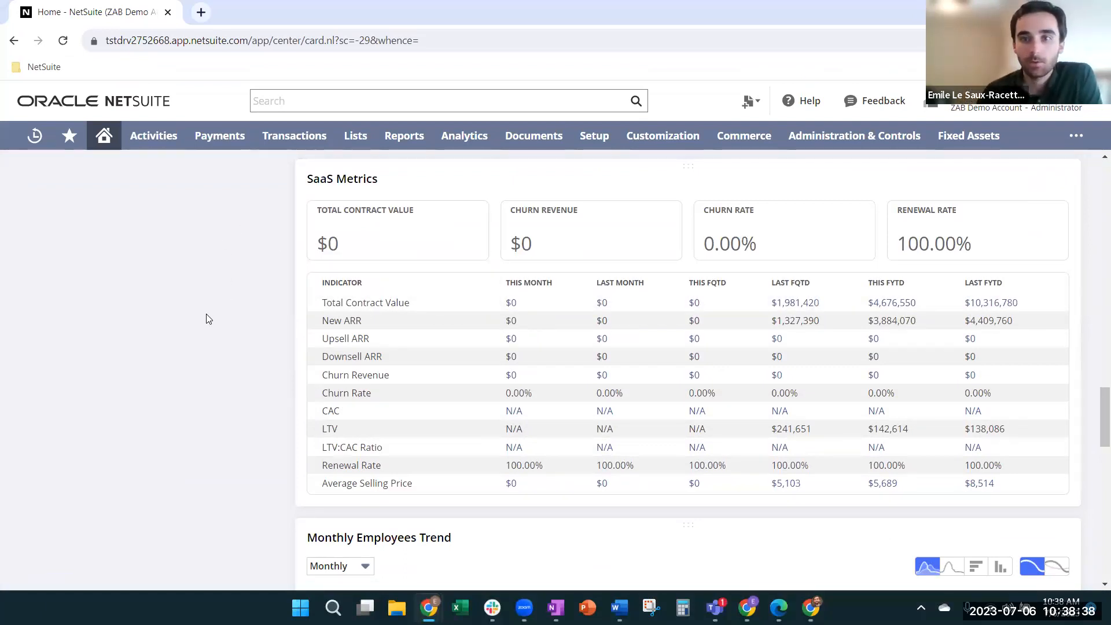
Step: Switch the dashboard data to a different subsidiary in the subsidiary hierarchy and close the chart
scroll(221, 305, "up", 10)
scroll(221, 305, "up", 5)
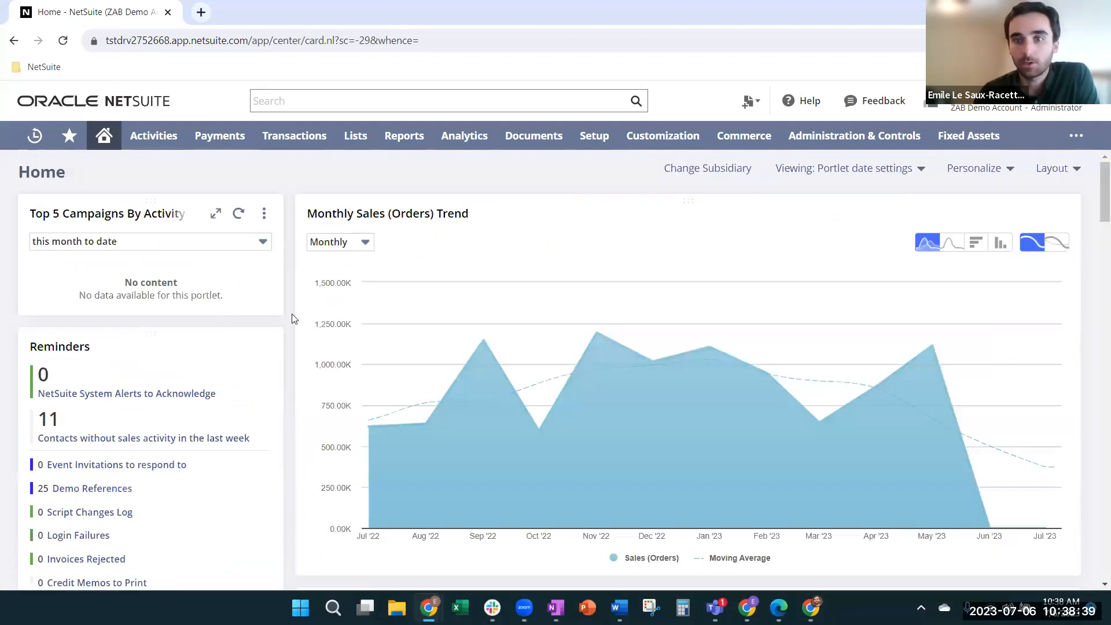
left_click(715, 167)
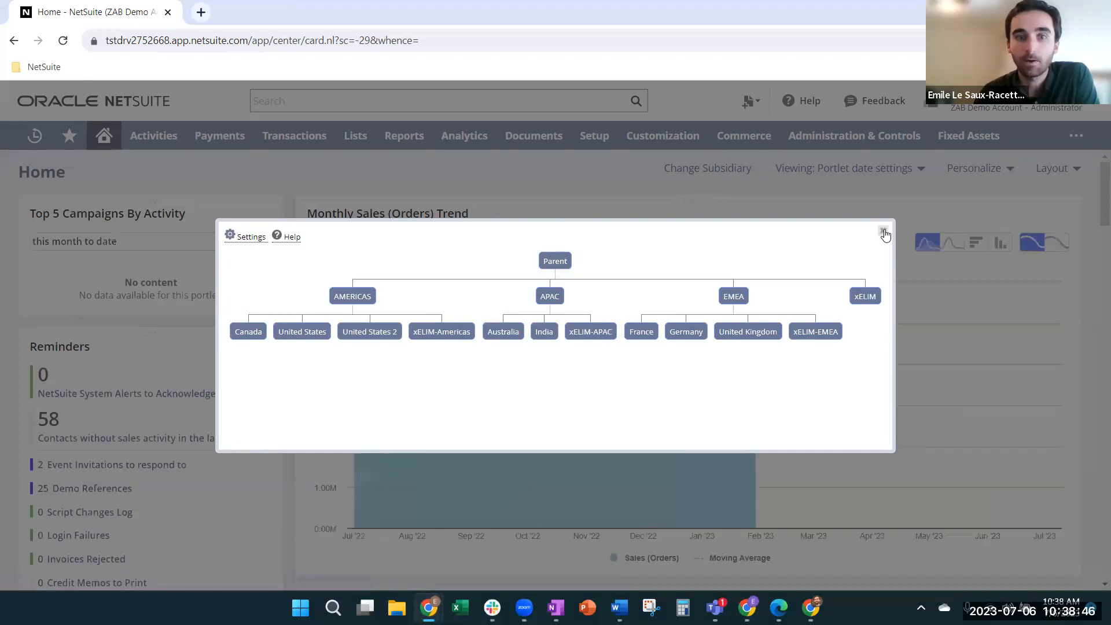
left_click(883, 231)
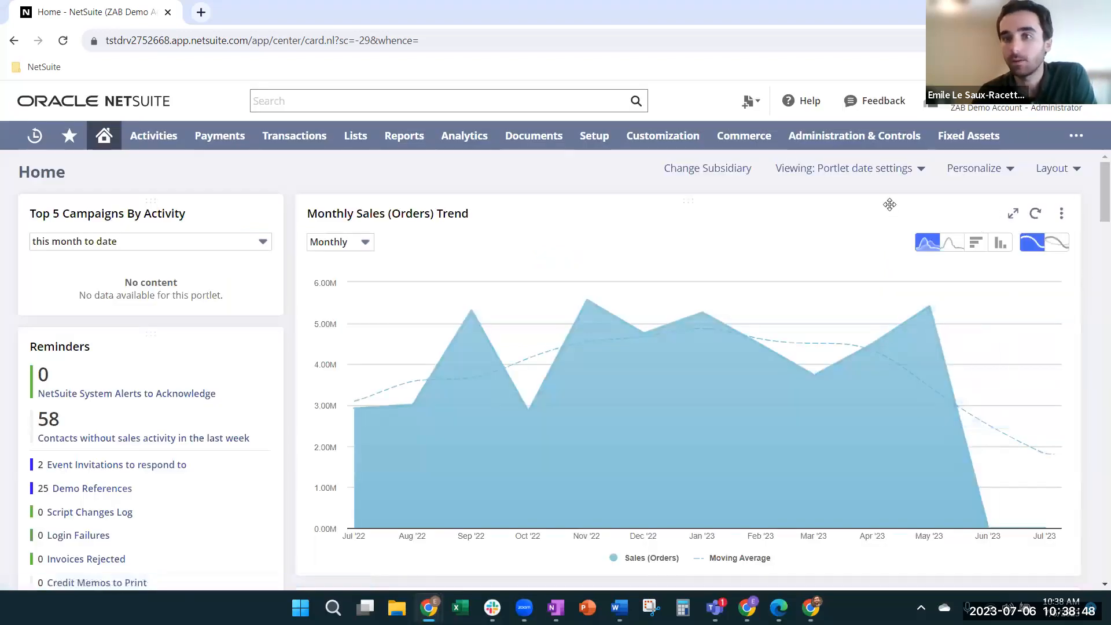
Step: Review the date range choices that can be applied to the dashboard's snapshots, trend graphs and KPI meters
left_click(854, 171)
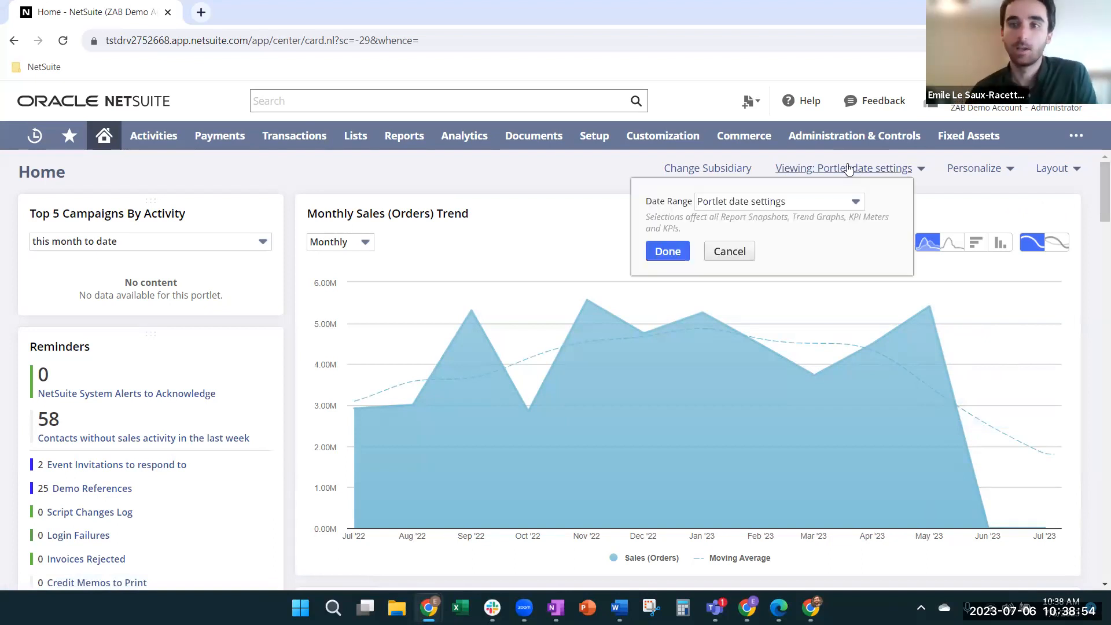
left_click(785, 202)
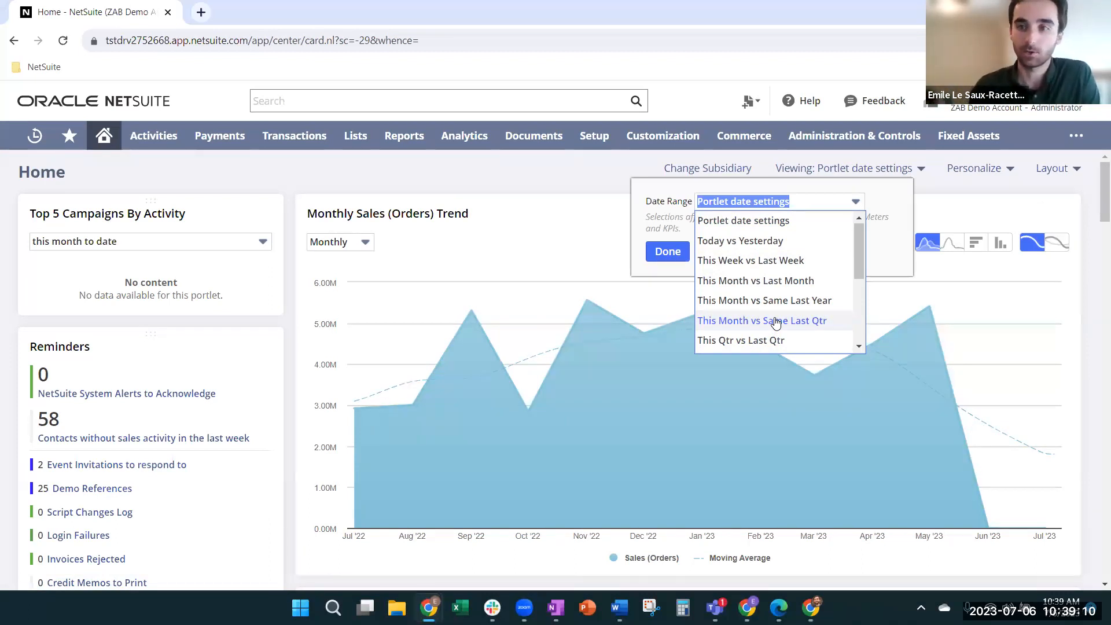
Step: Set up the SaaS Metrics portlet to display the Sales KPI scorecard
scroll(628, 302, "down", 15)
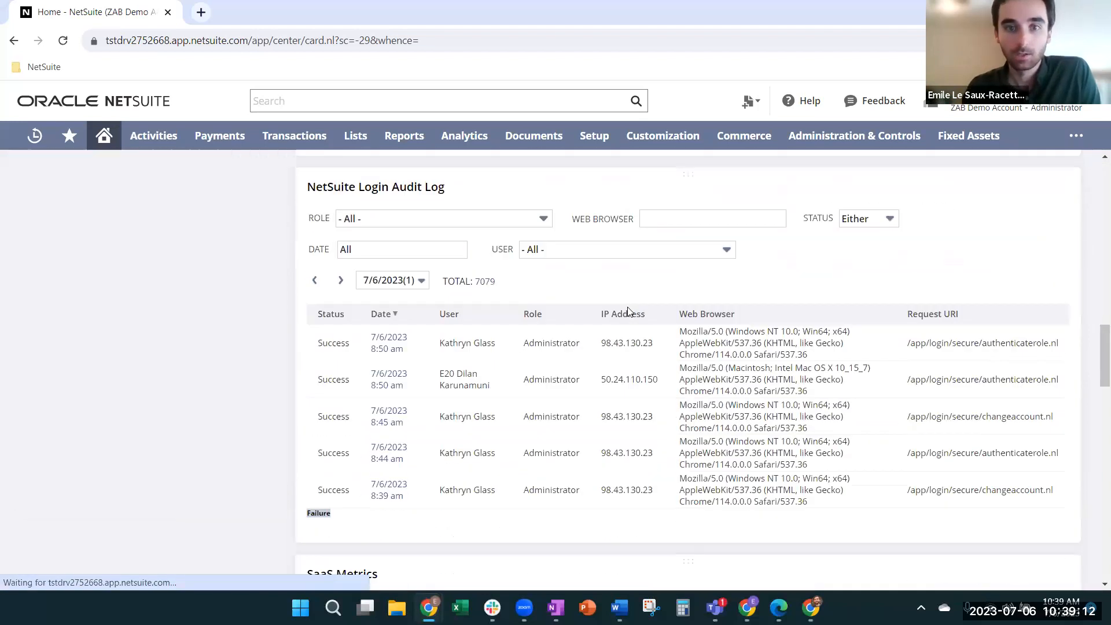
scroll(631, 313, "down", 6)
scroll(780, 340, "up", 3)
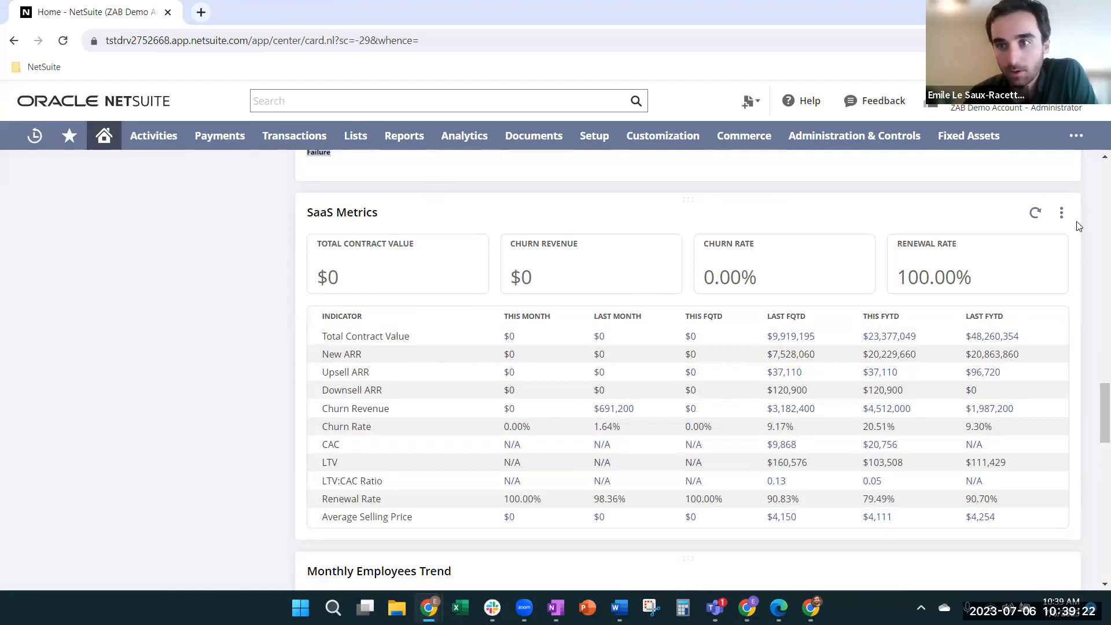
left_click(1062, 215)
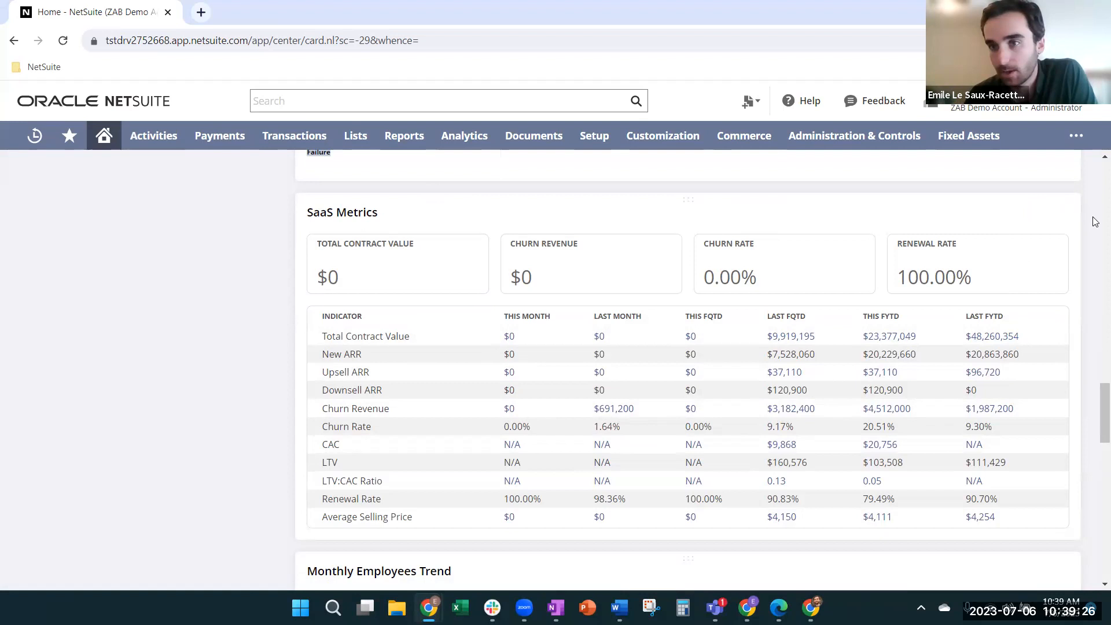
left_click(1061, 213)
left_click(1036, 232)
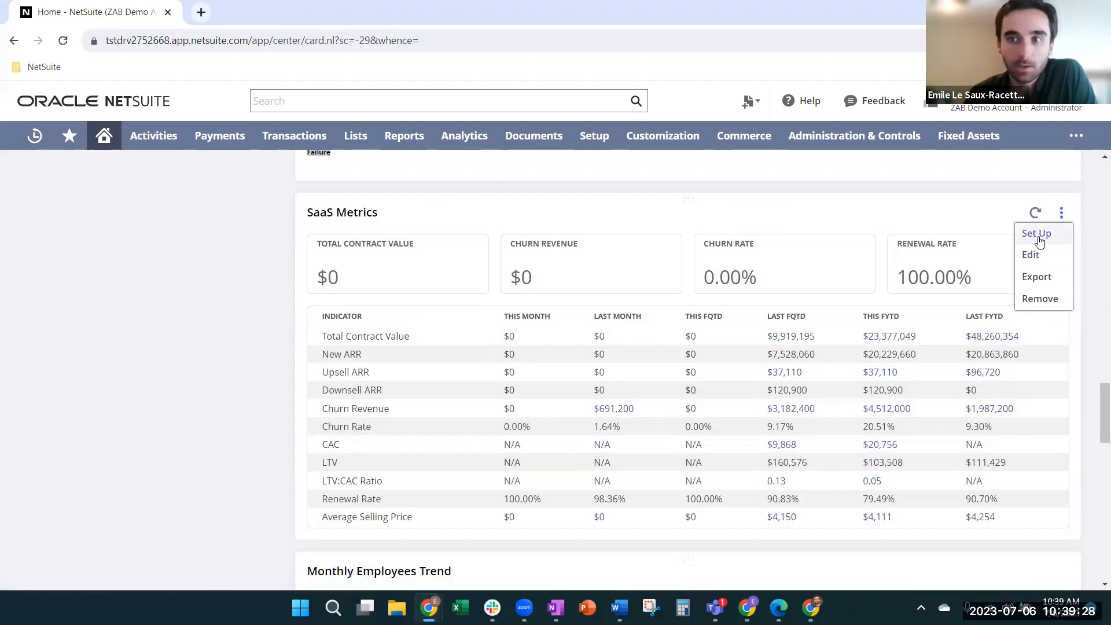
left_click(443, 304)
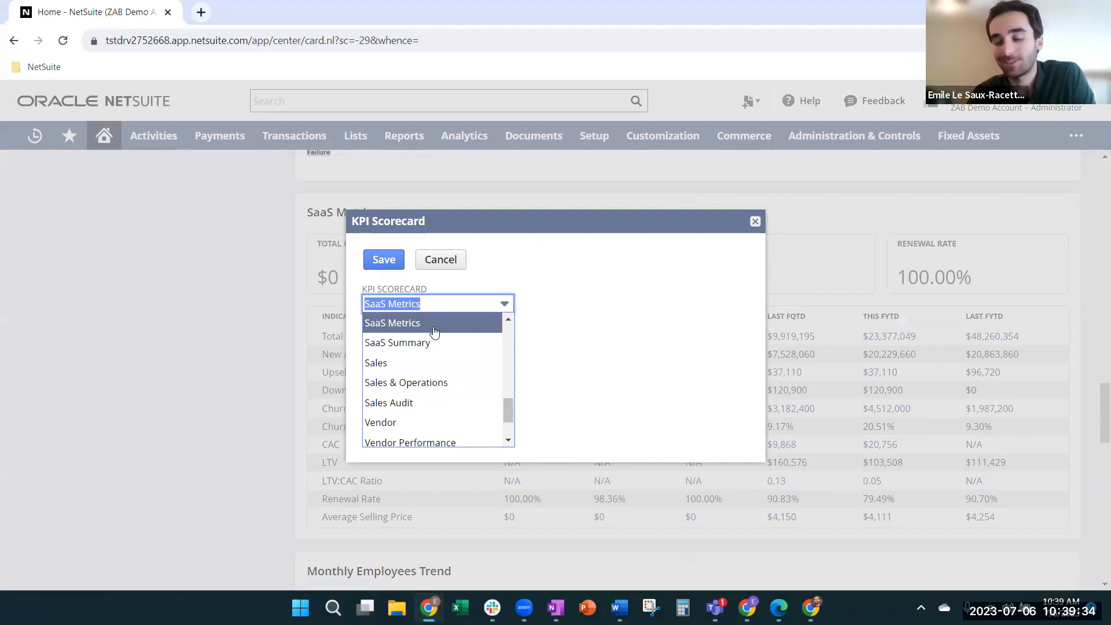
left_click(411, 368)
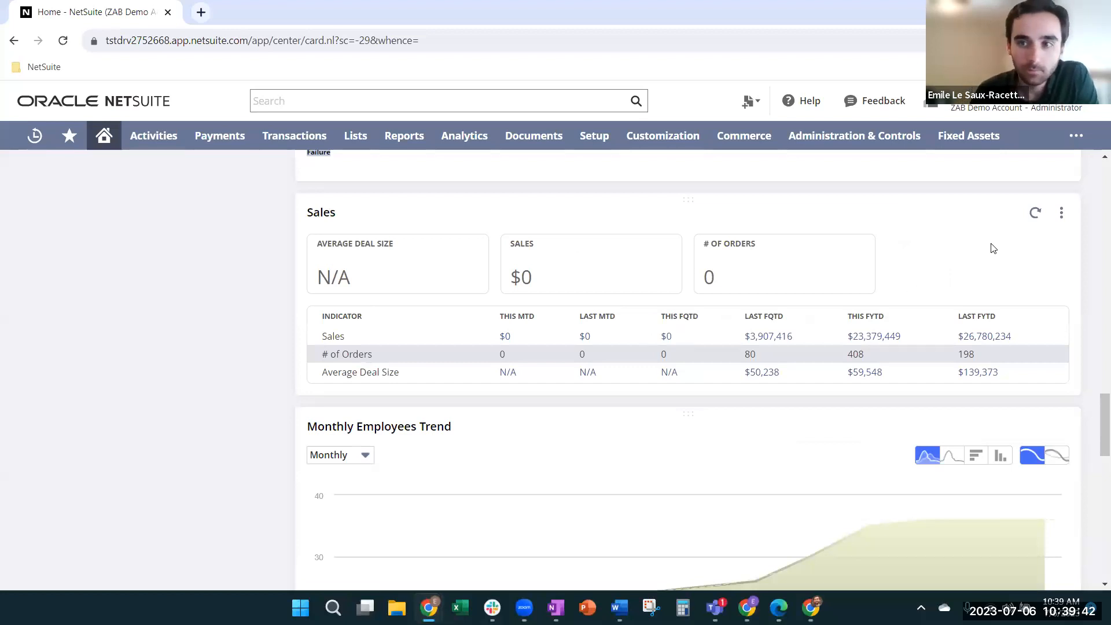
Step: Open the Sales KPI scorecard for editing and examine its KPIs, formula and the KPIs available to add
left_click(1061, 213)
left_click(1055, 259)
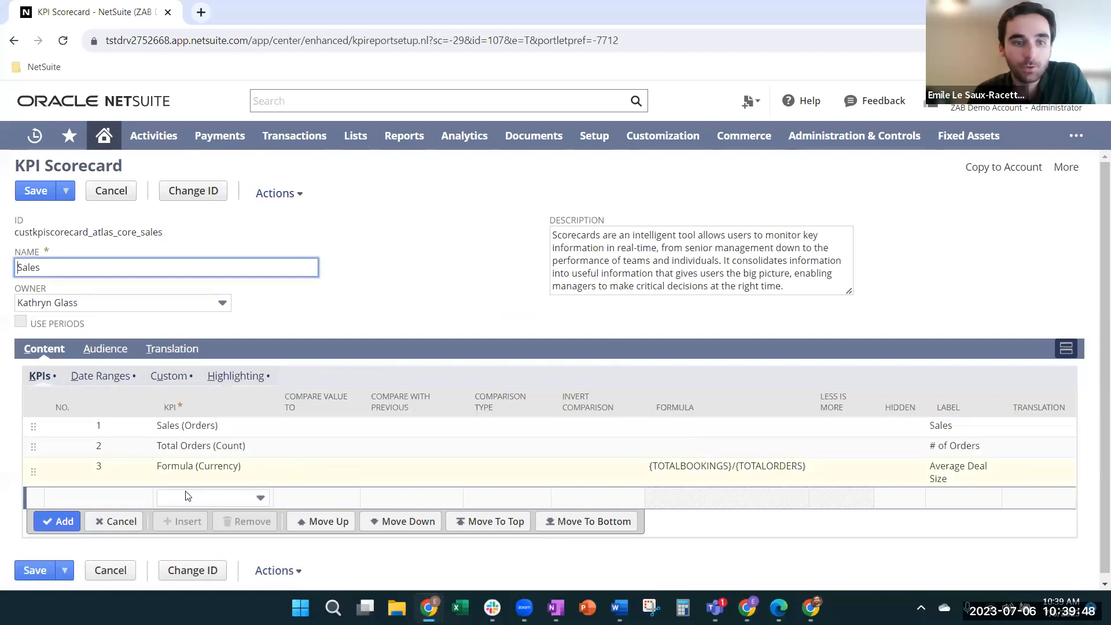
left_click(187, 496)
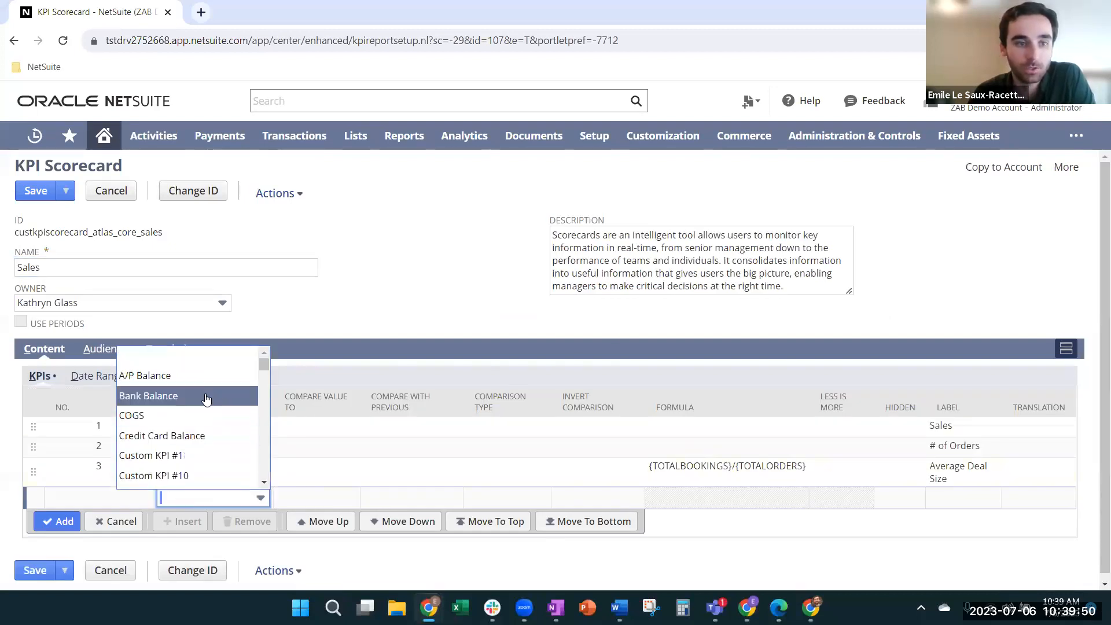
left_click(270, 393)
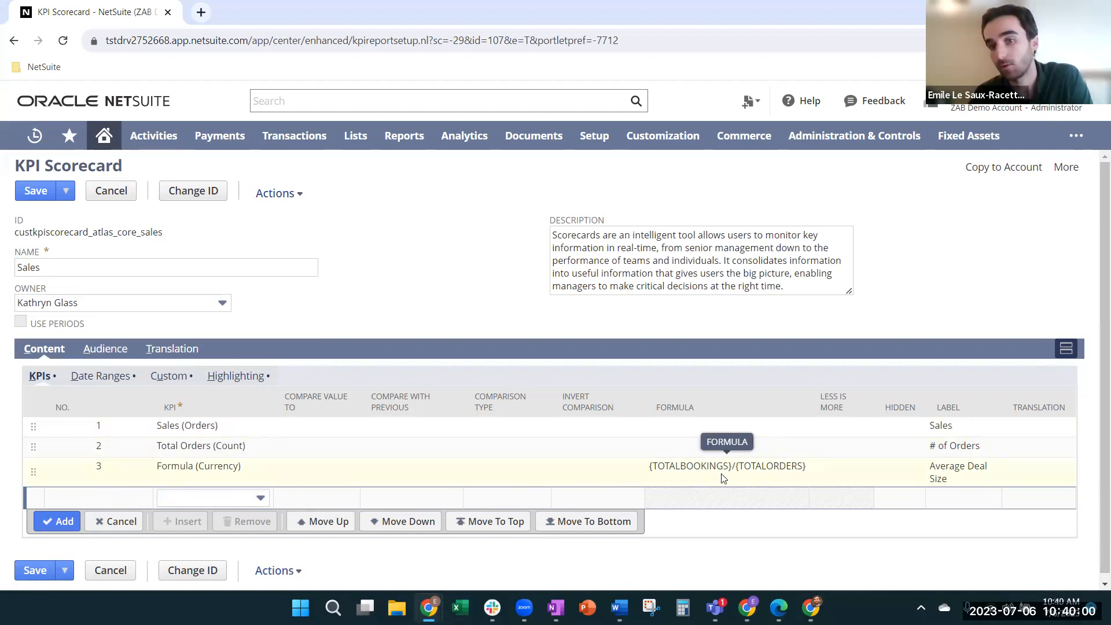
Step: Review the Sales scorecard's date ranges and custom KPI assignments, and return to the Home dashboard without saving
left_click(123, 377)
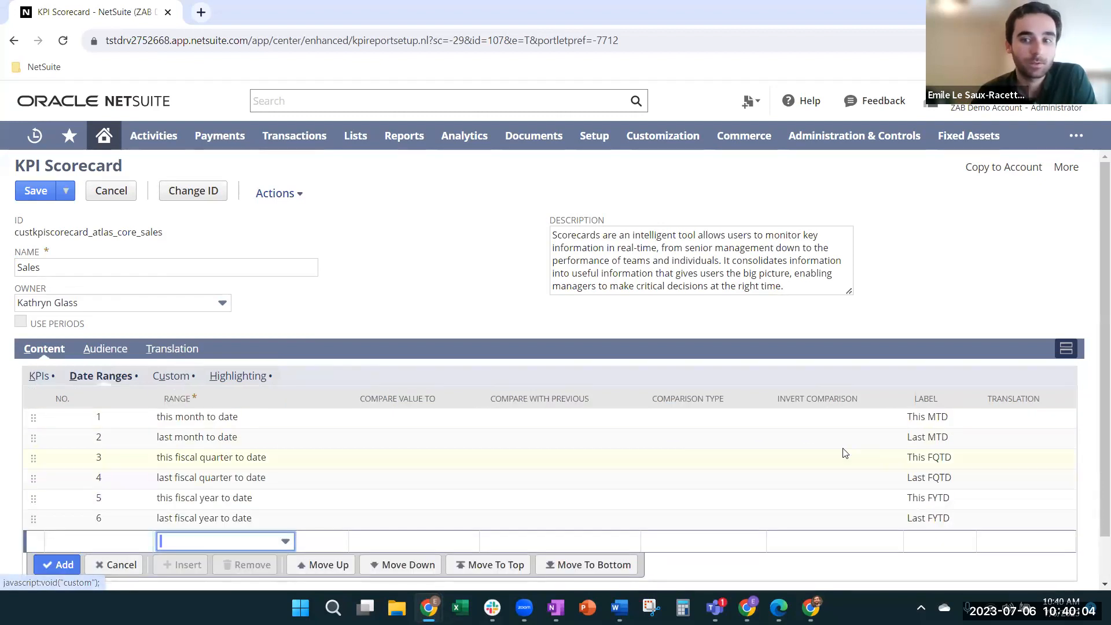
left_click(174, 376)
scroll(355, 438, "down", 1)
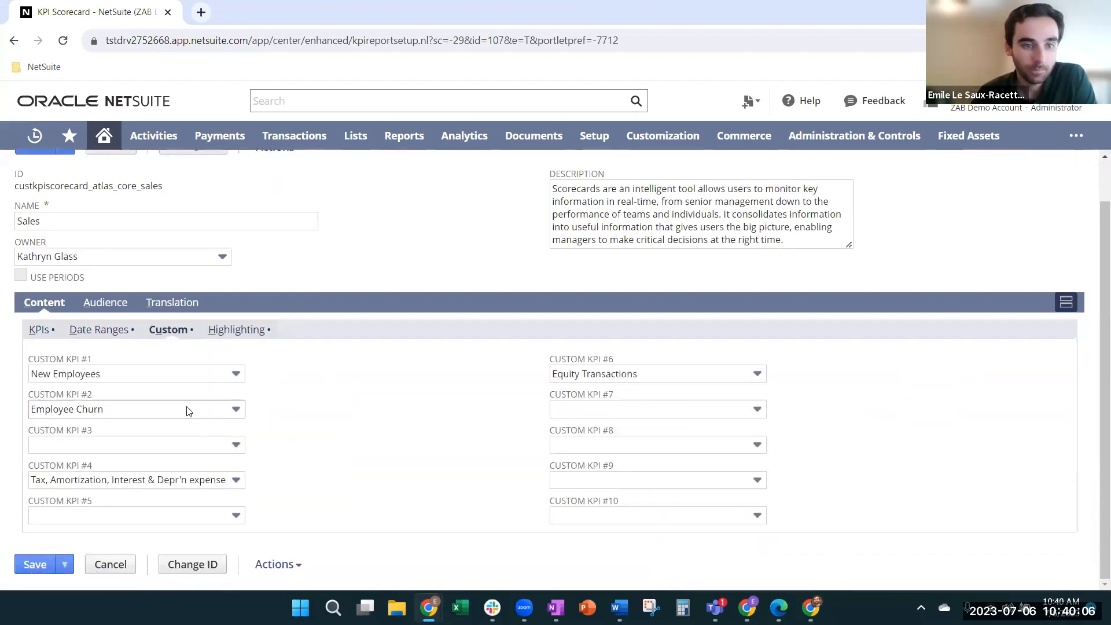
left_click(133, 448)
left_click(393, 473)
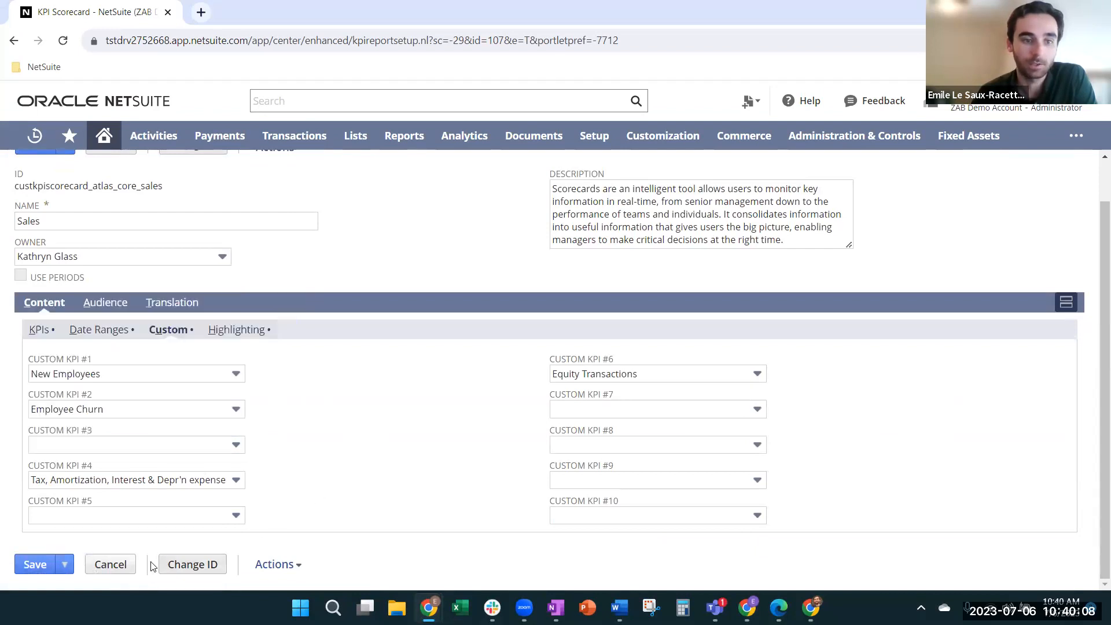
scroll(127, 202, "up", 1)
left_click(127, 198)
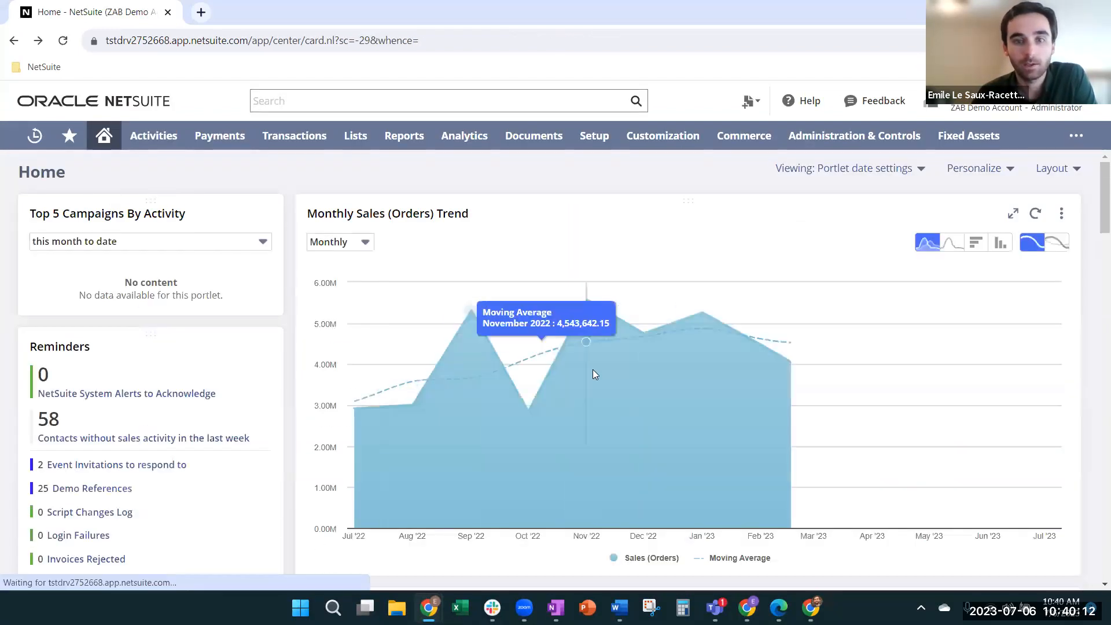
Step: Set up the Sales scorecard portlet to display the Financials KPI scorecard and save the choice
scroll(592, 370, "down", 20)
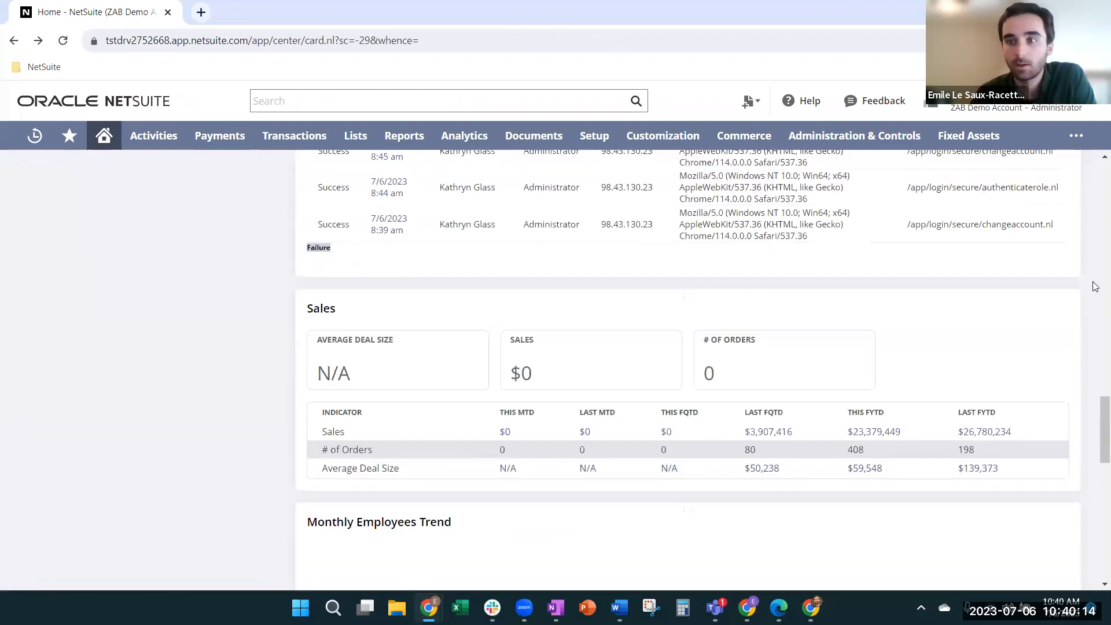
left_click(1061, 308)
left_click(1050, 337)
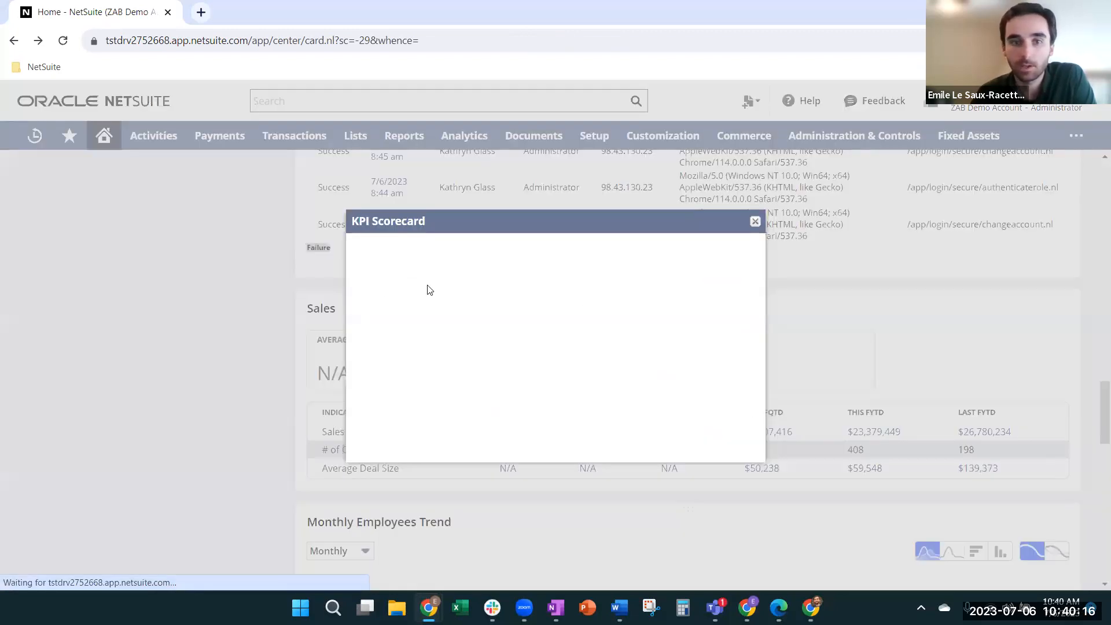
left_click(431, 302)
scroll(432, 393, "down", 1)
scroll(434, 419, "up", 3)
scroll(434, 420, "up", 2)
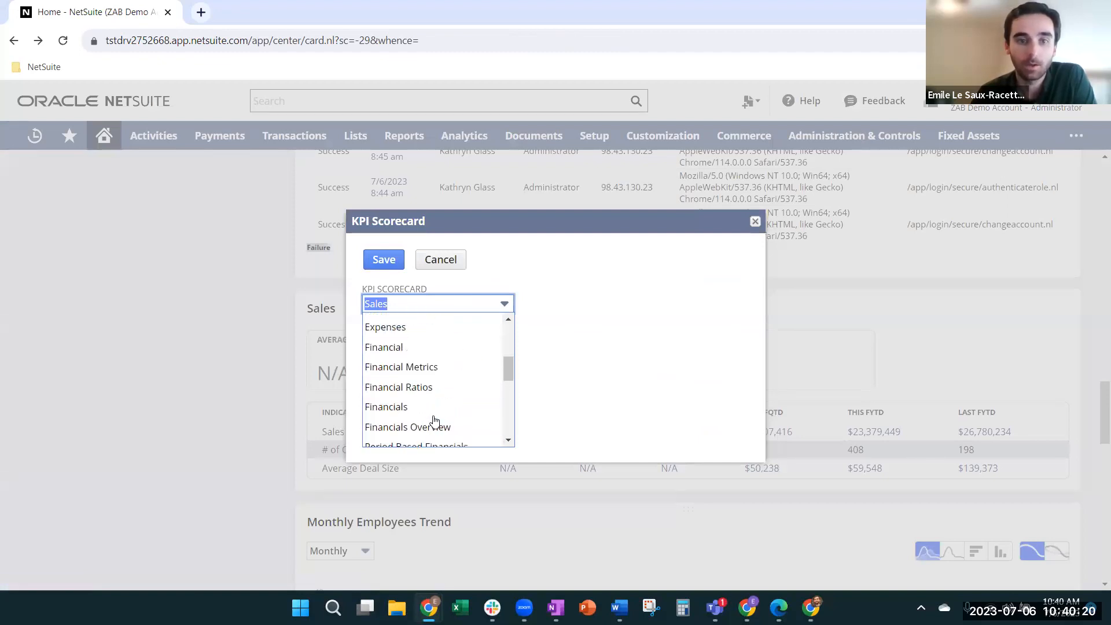
left_click(429, 406)
left_click(382, 261)
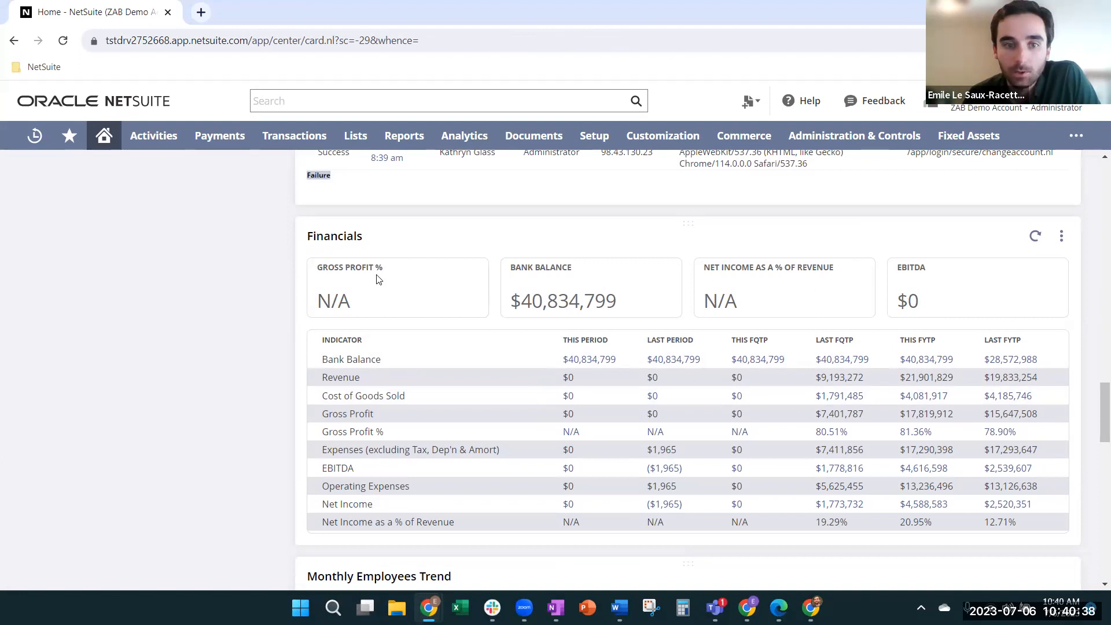
Step: Look over the export options of the Financials scorecard and the Monthly Employees Trend chart
left_click(1061, 236)
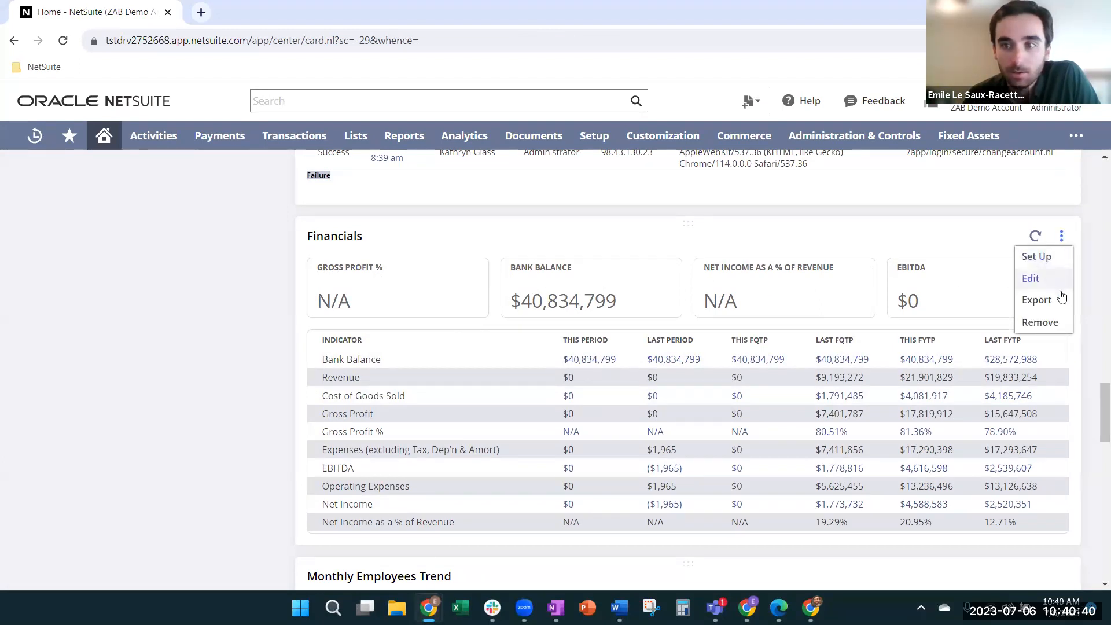
left_click(1035, 300)
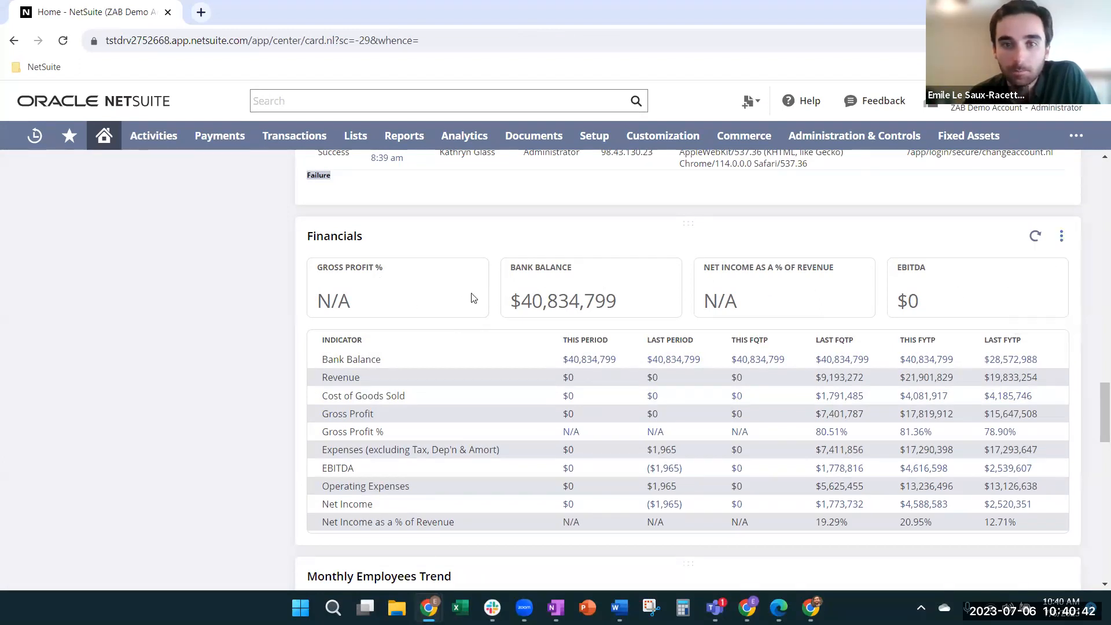
left_click(1061, 235)
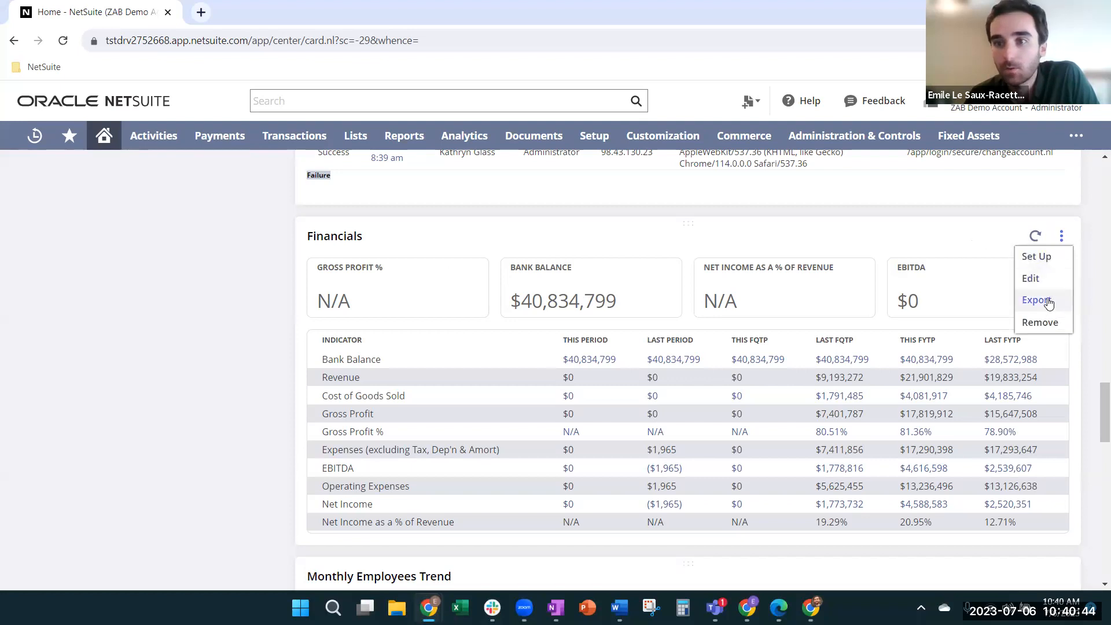
left_click(1041, 299)
scroll(652, 307, "down", 1)
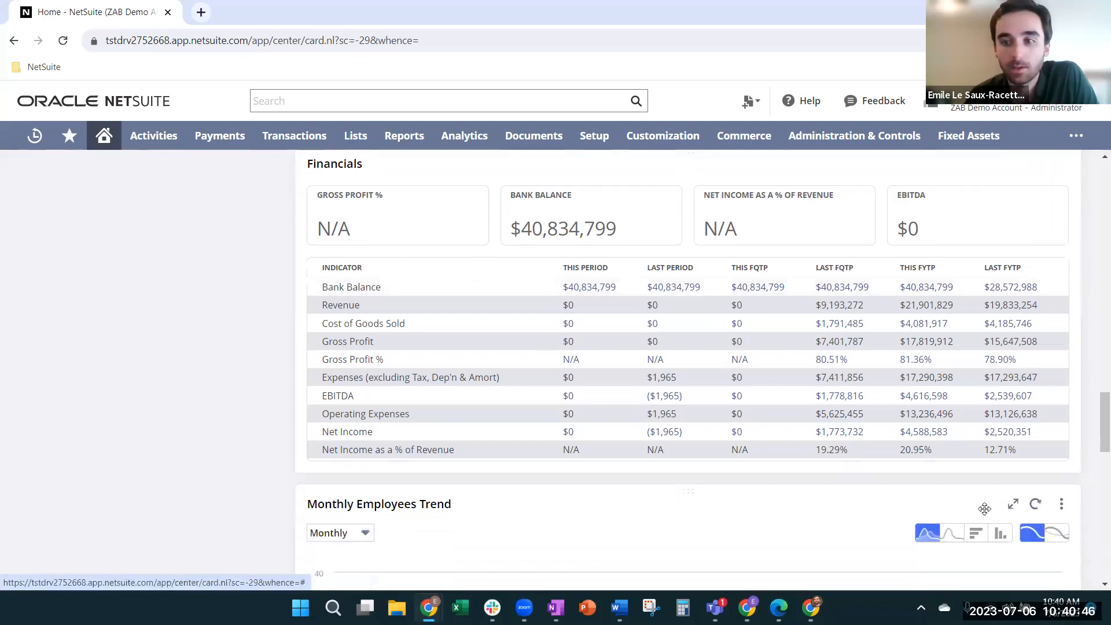
left_click(1061, 504)
scroll(1064, 508, "down", 1)
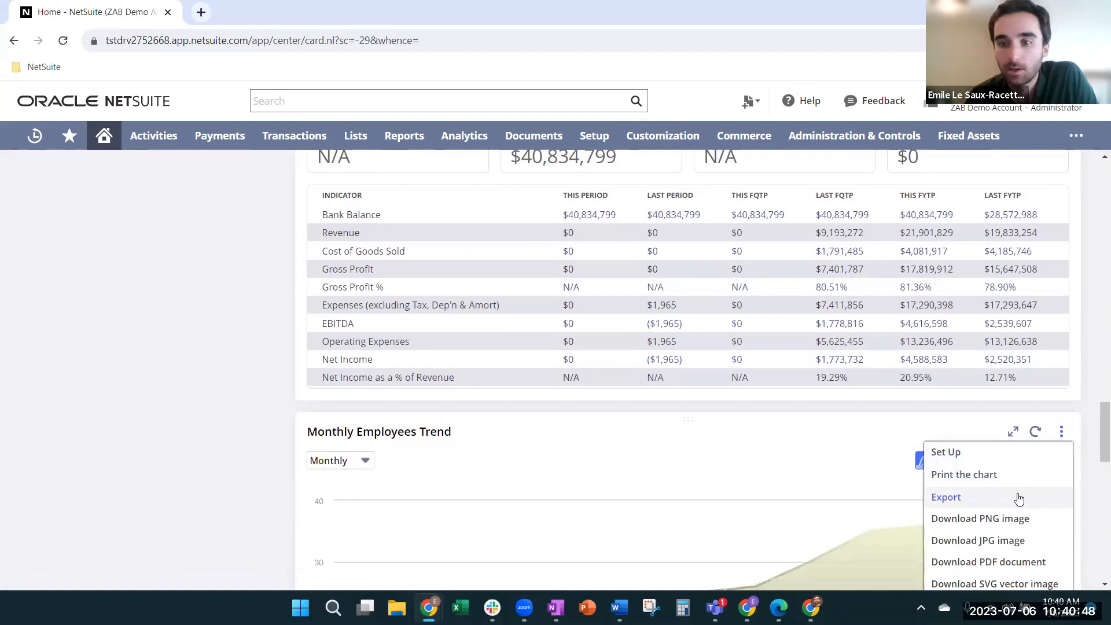
scroll(1007, 497, "down", 2)
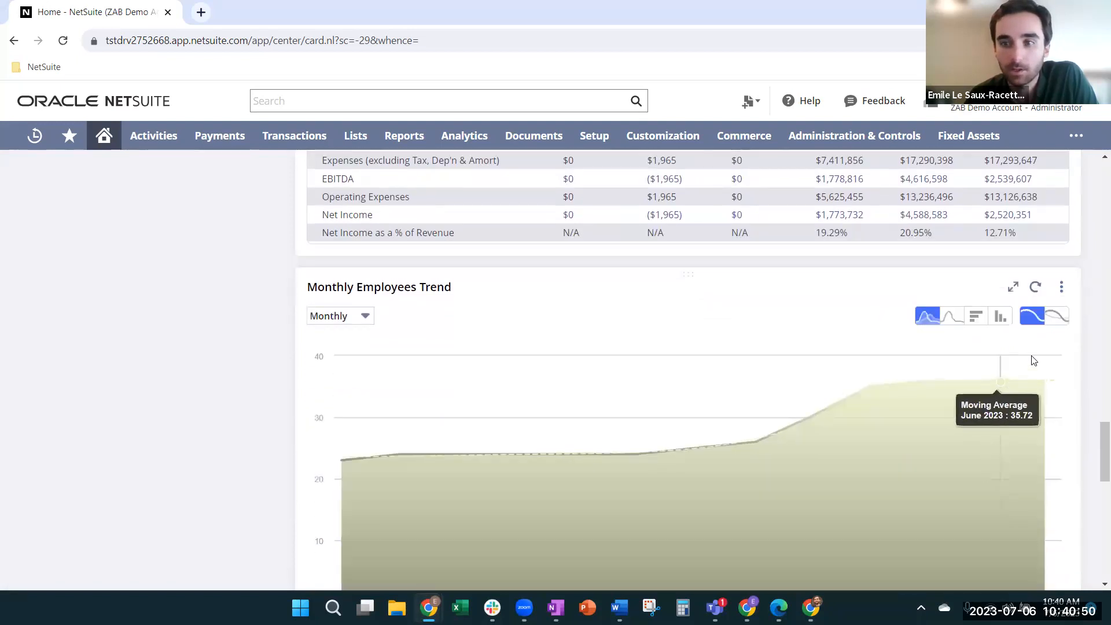
Step: Review the portlet menu options of the Monthly Employees Trend chart and the Financials scorecard
left_click(1061, 288)
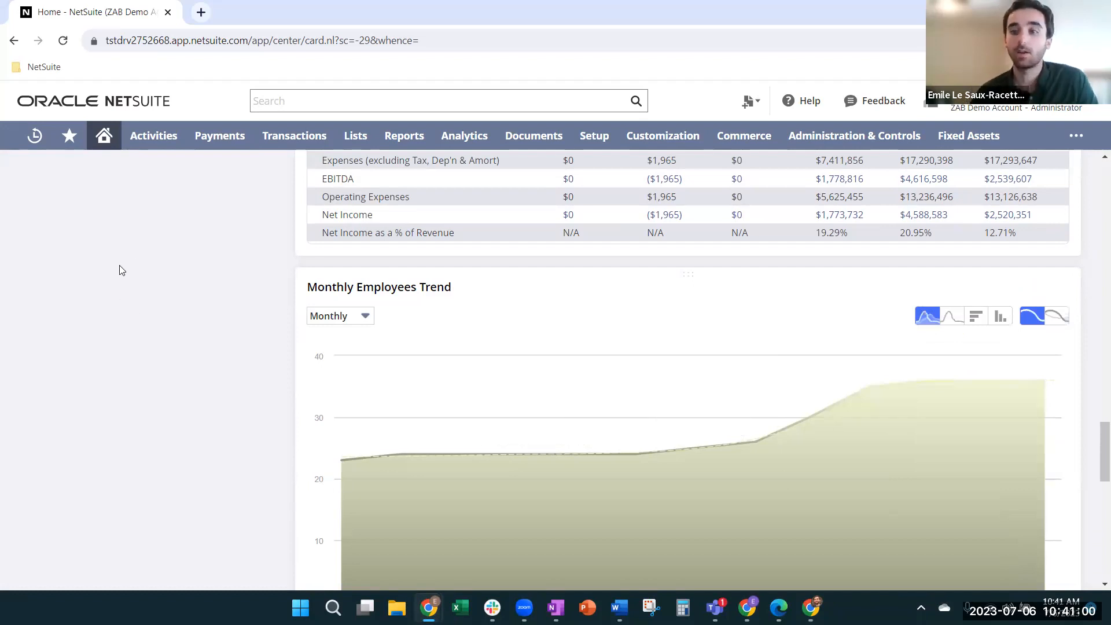
scroll(289, 401, "up", 5)
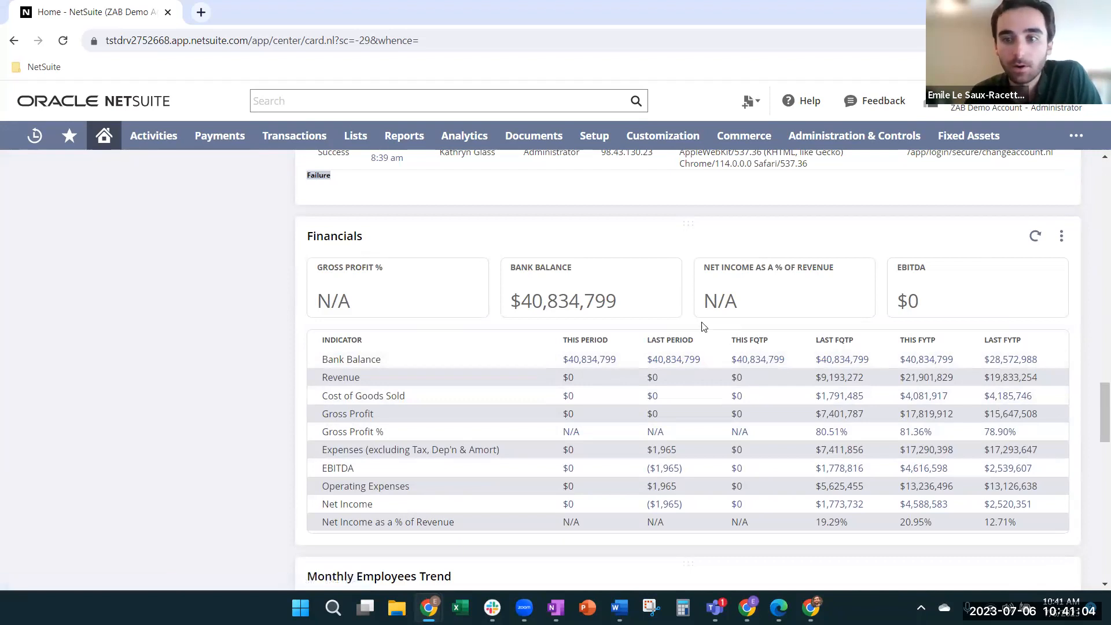
left_click(1061, 236)
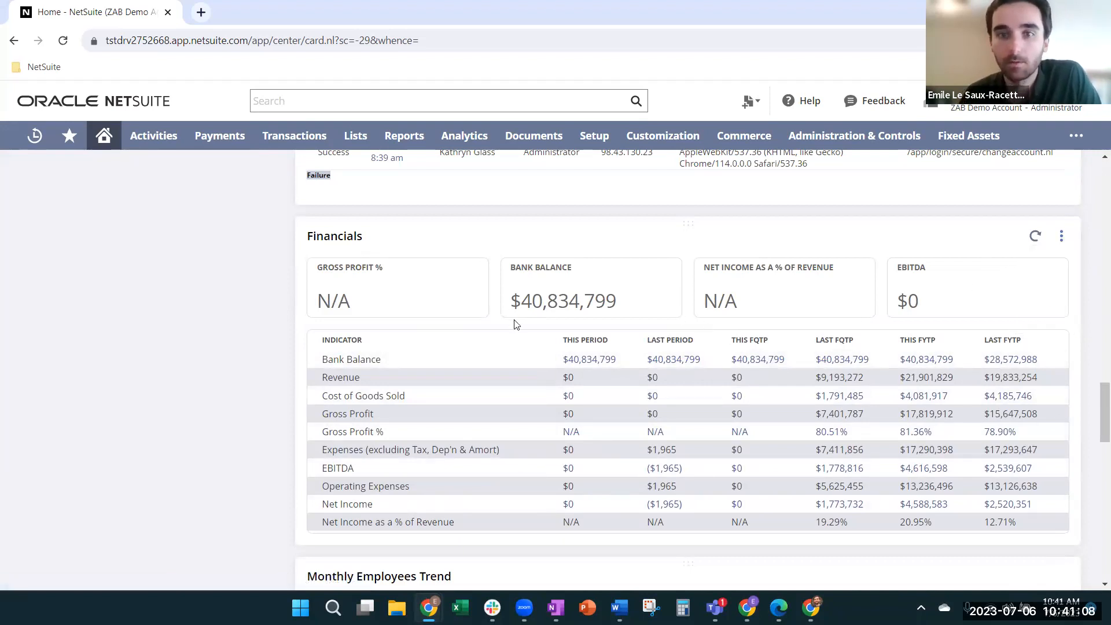
Step: Open dashboard personalization and add the KPI Meter portlet from the standard content to the Home dashboard
scroll(513, 324, "up", 15)
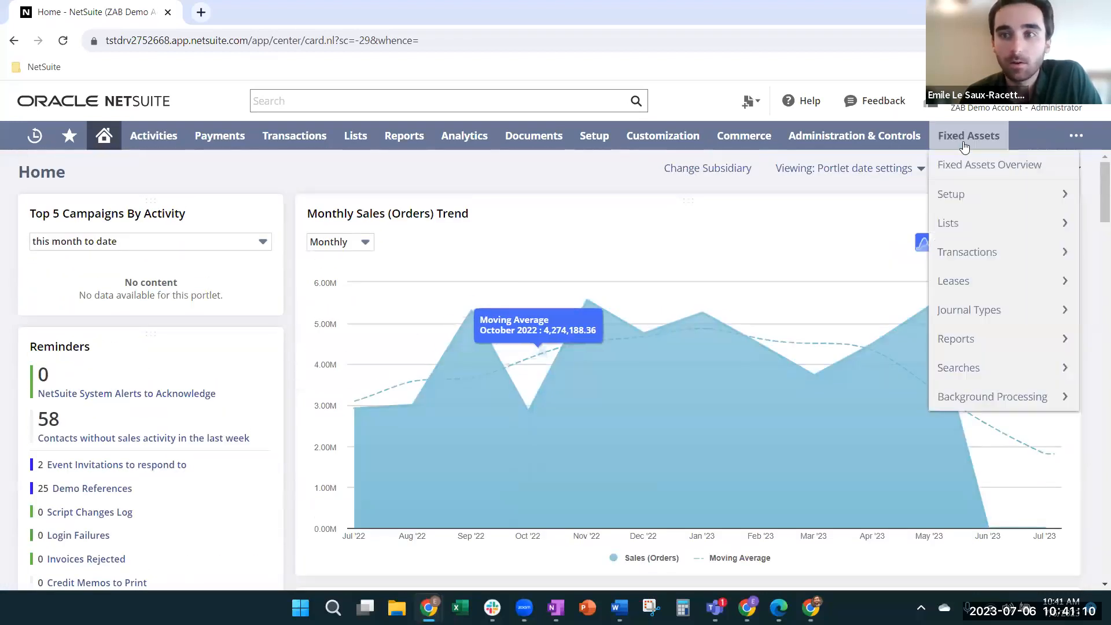
left_click(983, 176)
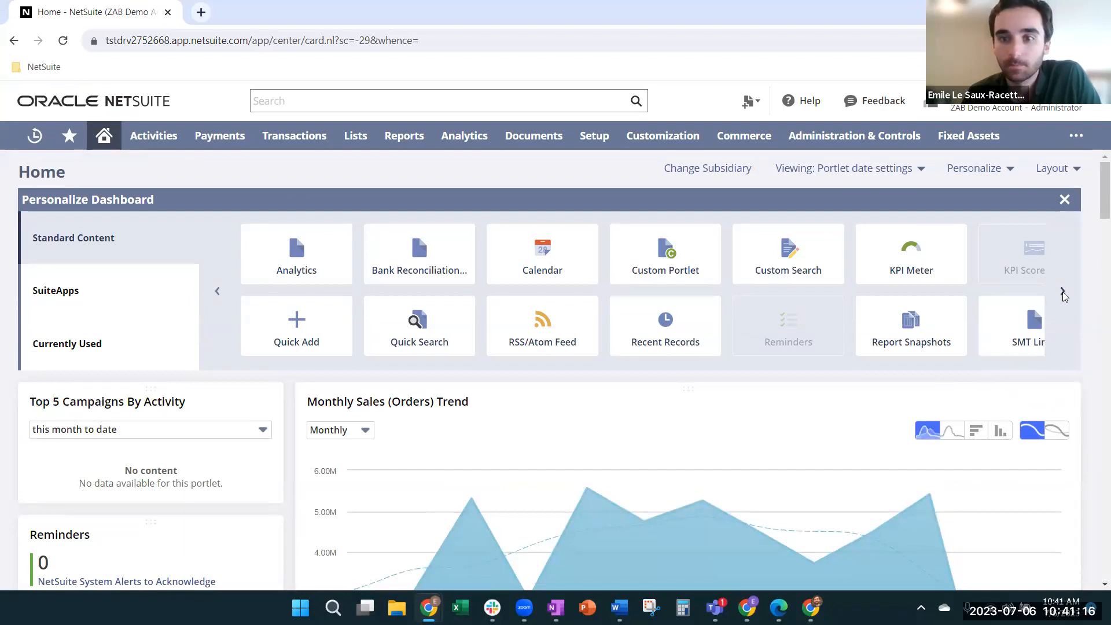
left_click(1062, 292)
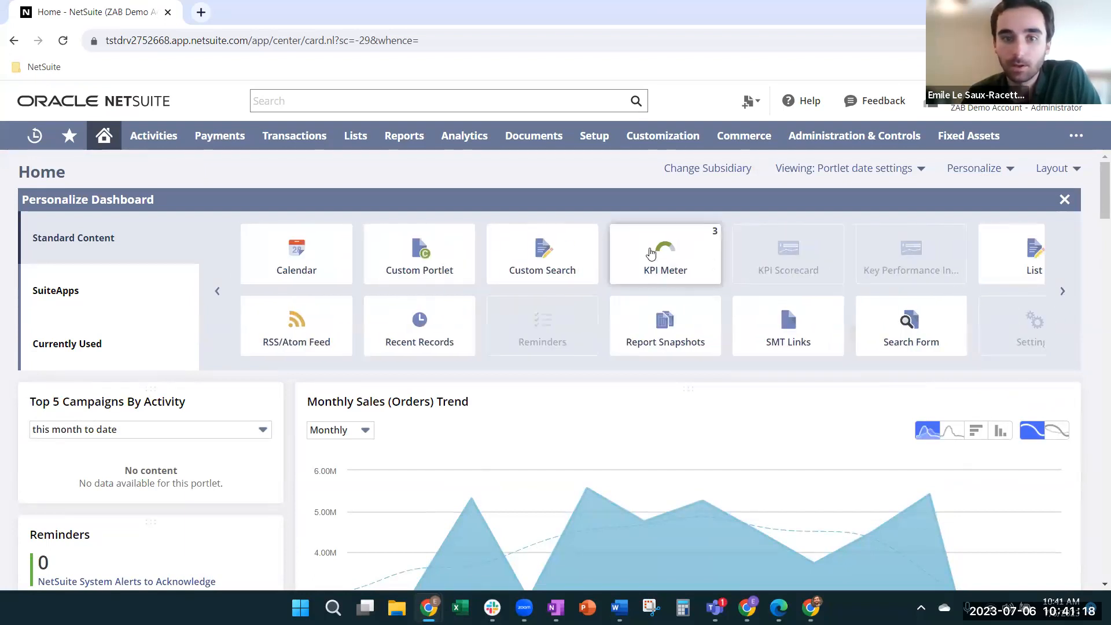
left_click(670, 250)
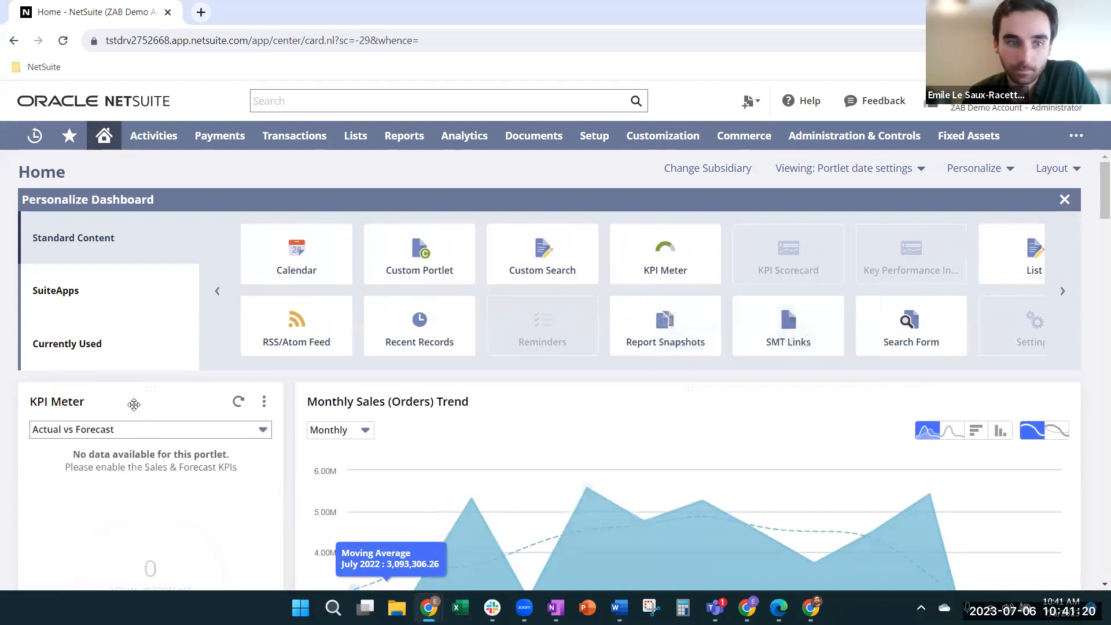
left_click(1063, 294)
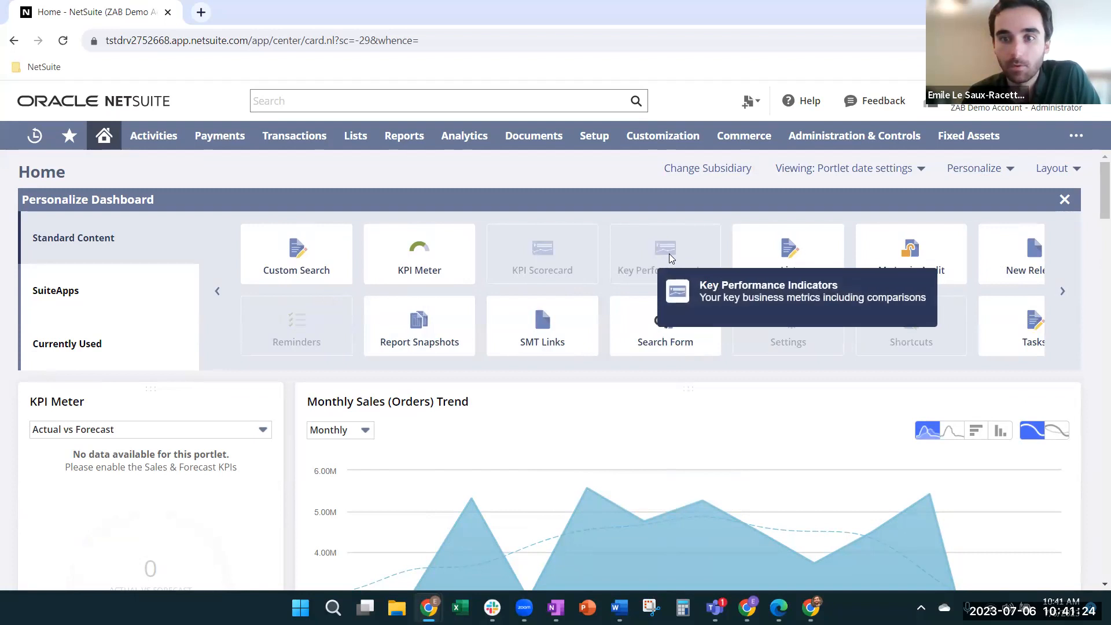
Step: Examine the KPI Meter portlet's setup for the Sales and Forecast snapshots and their ranges, and close it without saving
scroll(515, 472, "down", 3)
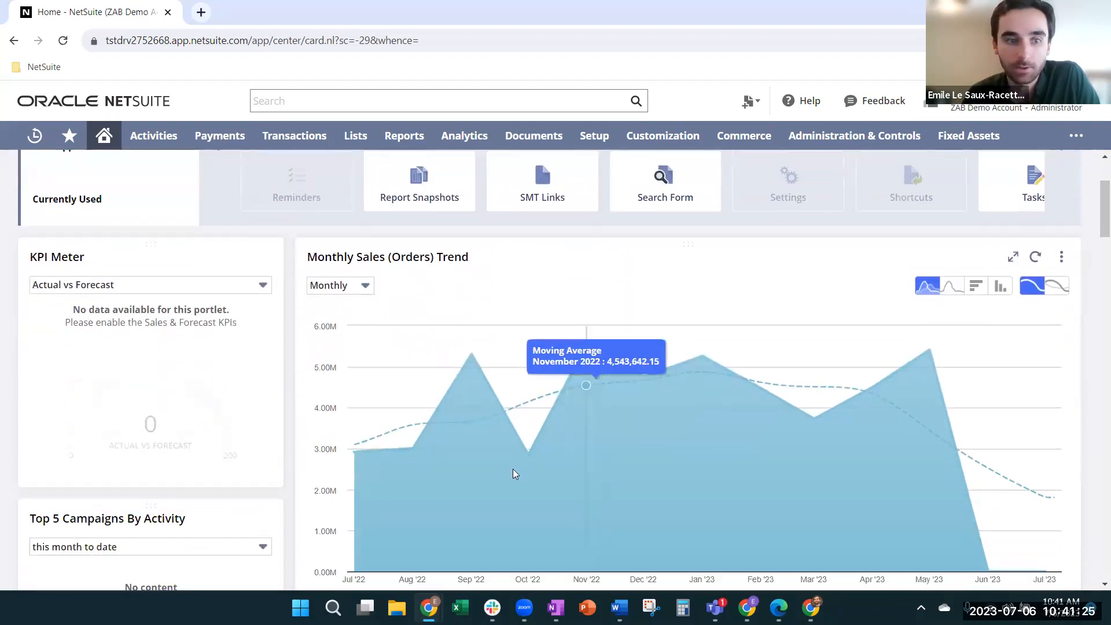
left_click(264, 257)
left_click(239, 284)
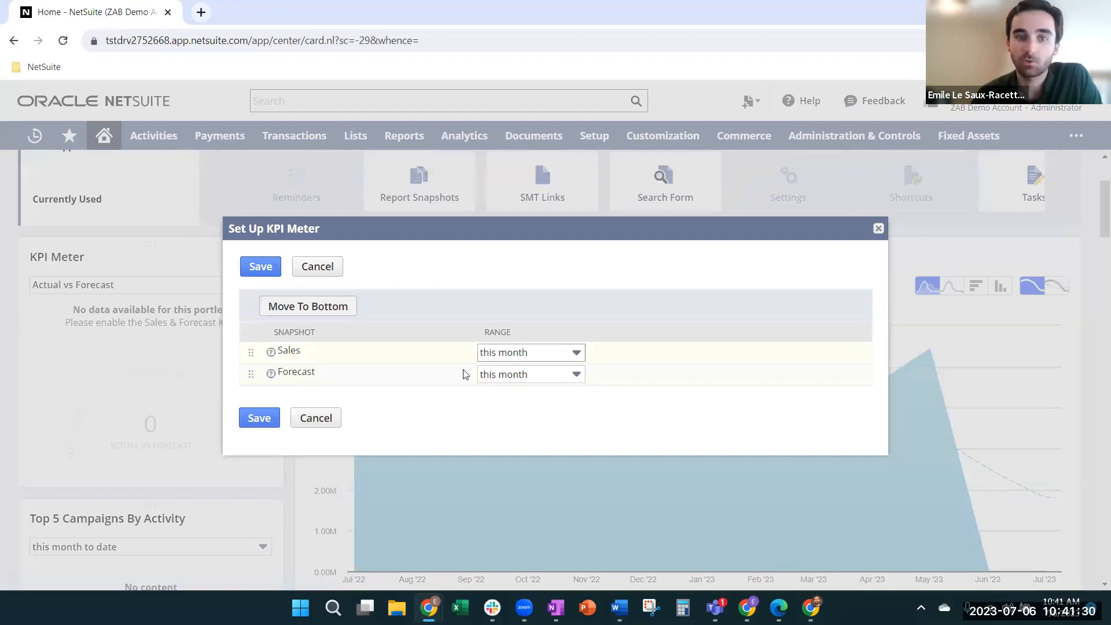
left_click(316, 418)
left_click(264, 256)
left_click(251, 278)
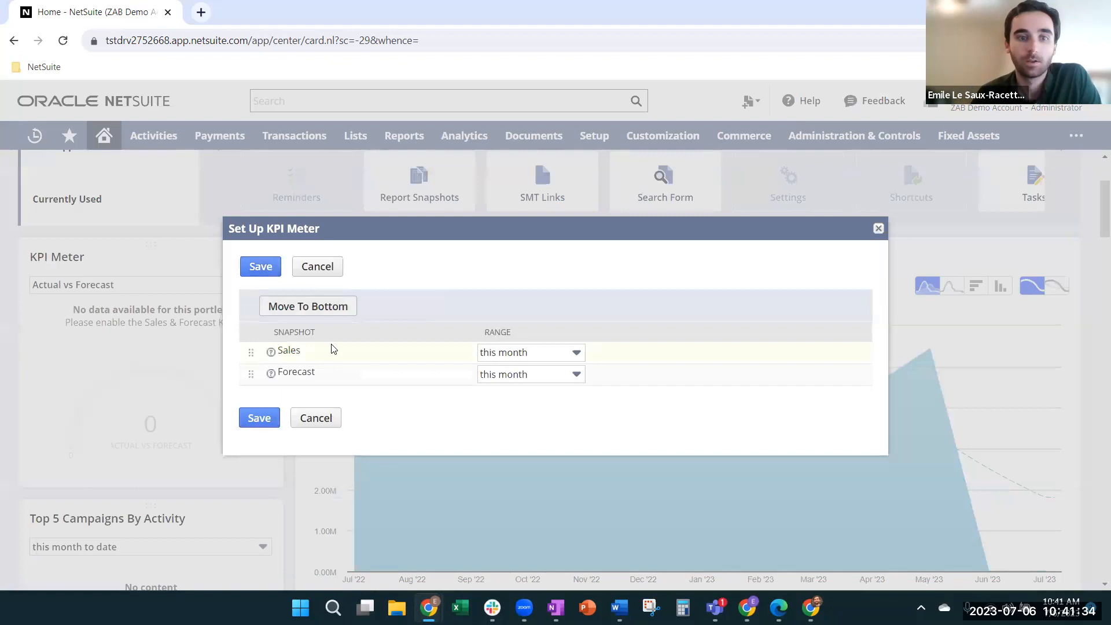
left_click(315, 417)
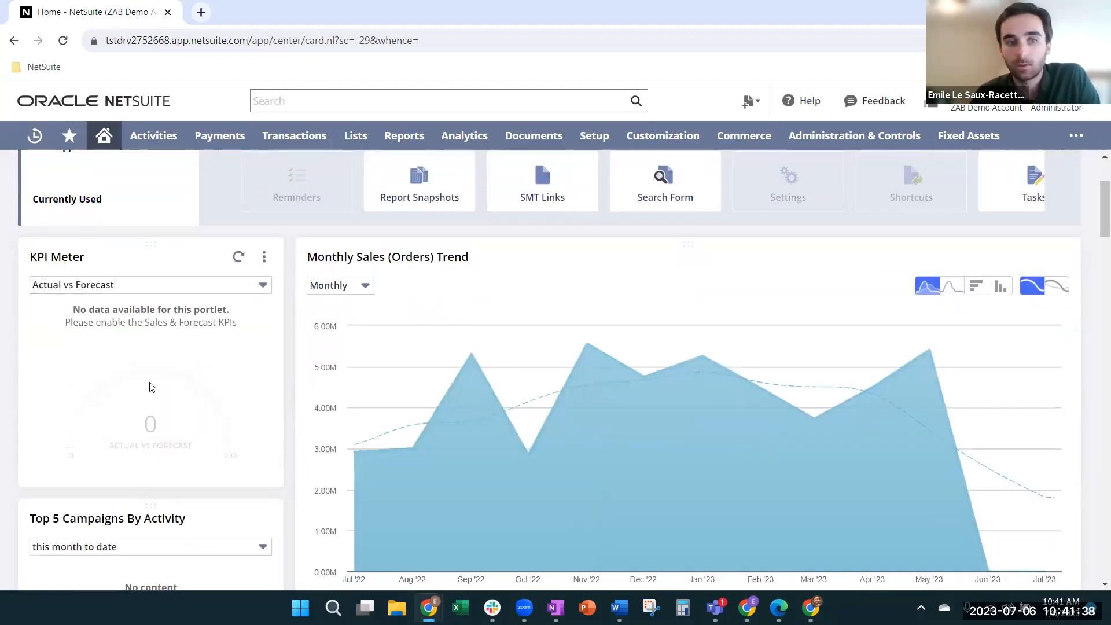
Step: Move the Key Performance Indicators portlet from the narrow column to the wide column, directly above Demo References
scroll(151, 382, "down", 8)
scroll(270, 256, "down", 6)
scroll(271, 256, "down", 15)
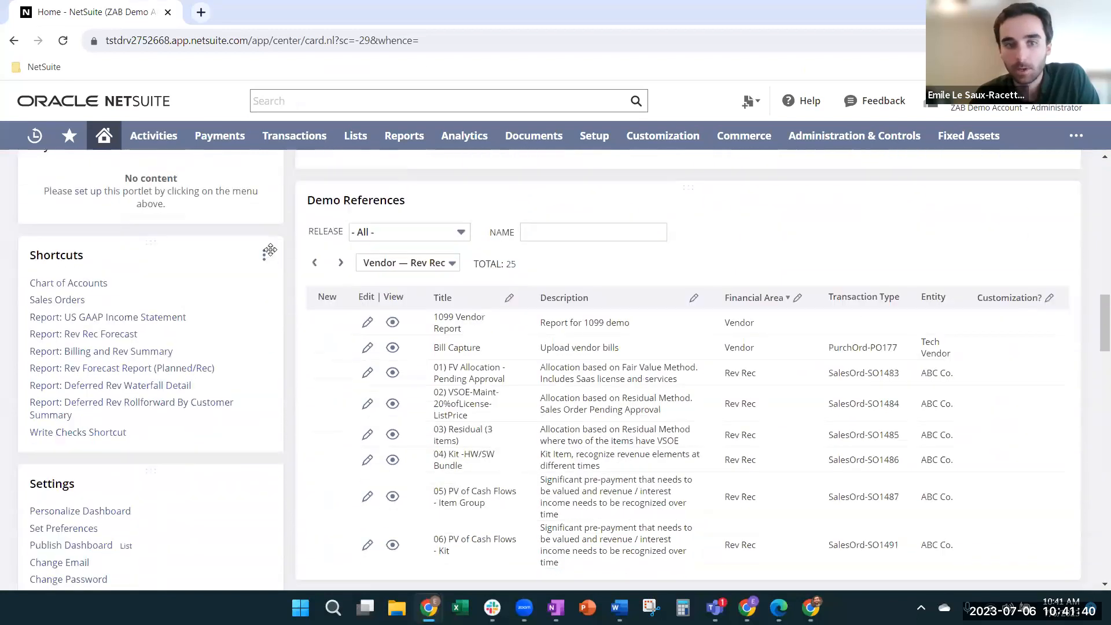
scroll(270, 256, "down", 12)
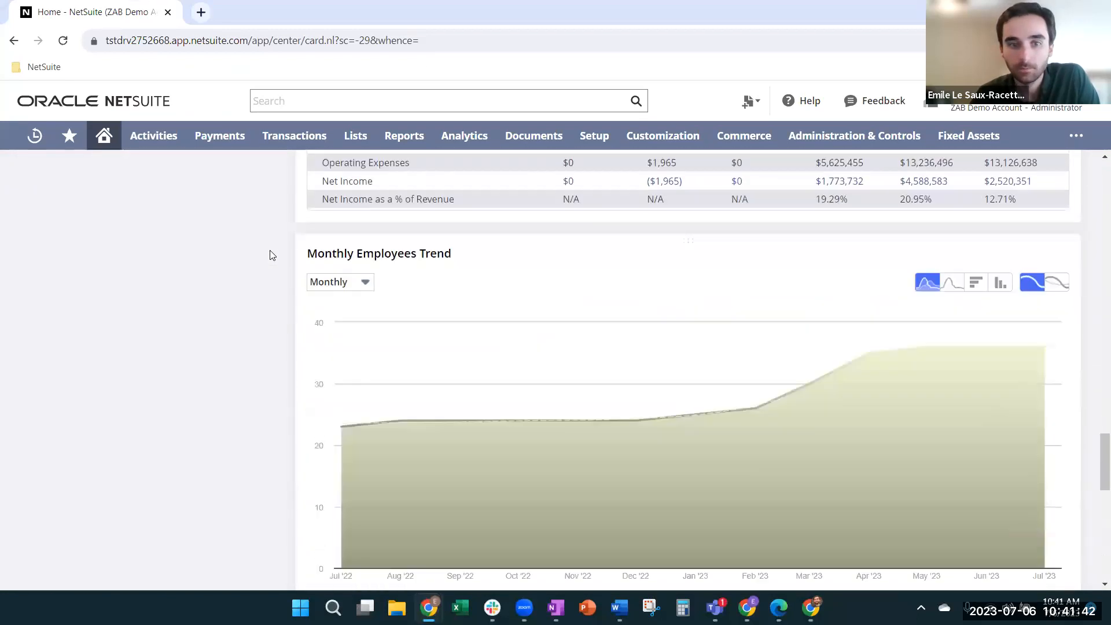
scroll(272, 255, "down", 5)
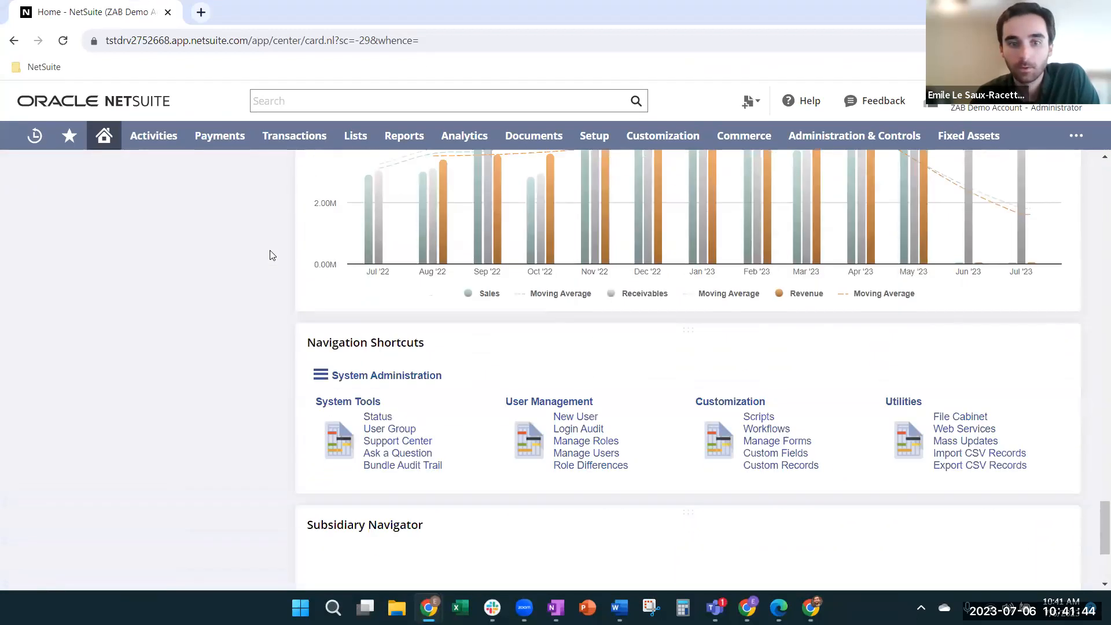
scroll(274, 260, "up", 9)
scroll(275, 260, "up", 12)
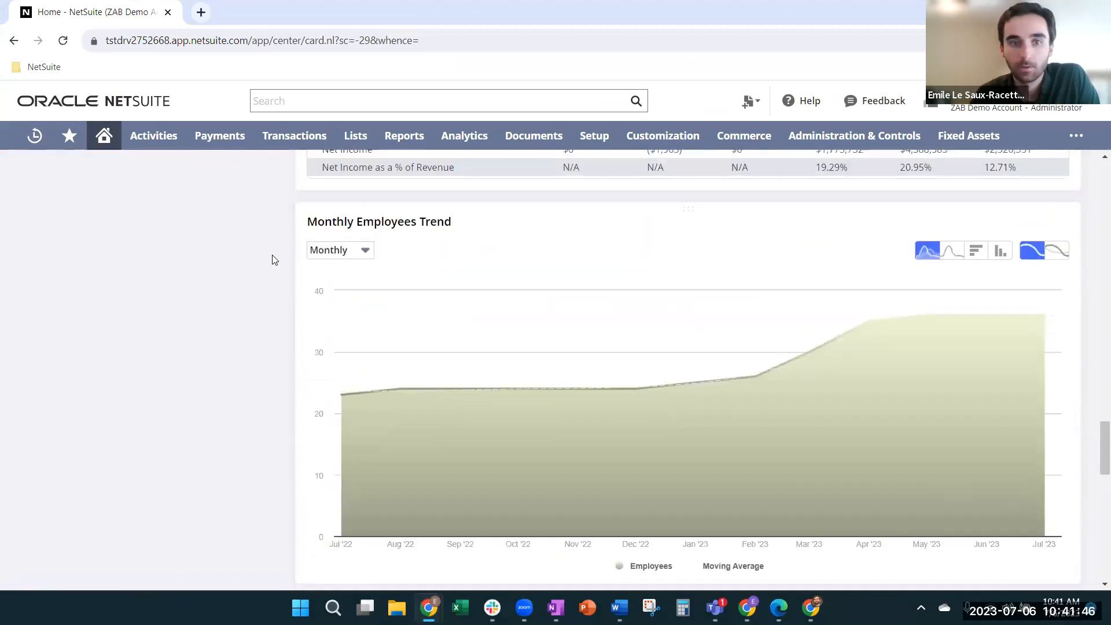
scroll(258, 283, "up", 10)
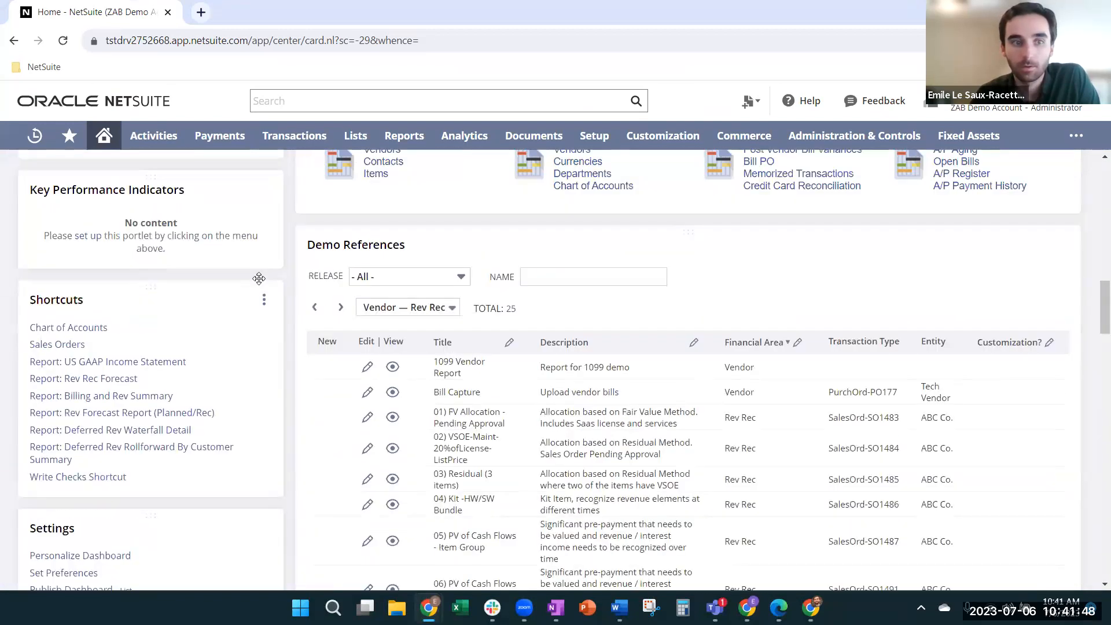
left_click_drag(139, 405, 719, 422)
Step: Set up the Key Performance Indicators portlet with standard KPIs Income, Gross New Leads, Forecast Override, Forecast, Fixed Assets, Expenses, Equity and Employees
scroll(722, 430, "down", 3)
left_click(1061, 245)
left_click(1059, 266)
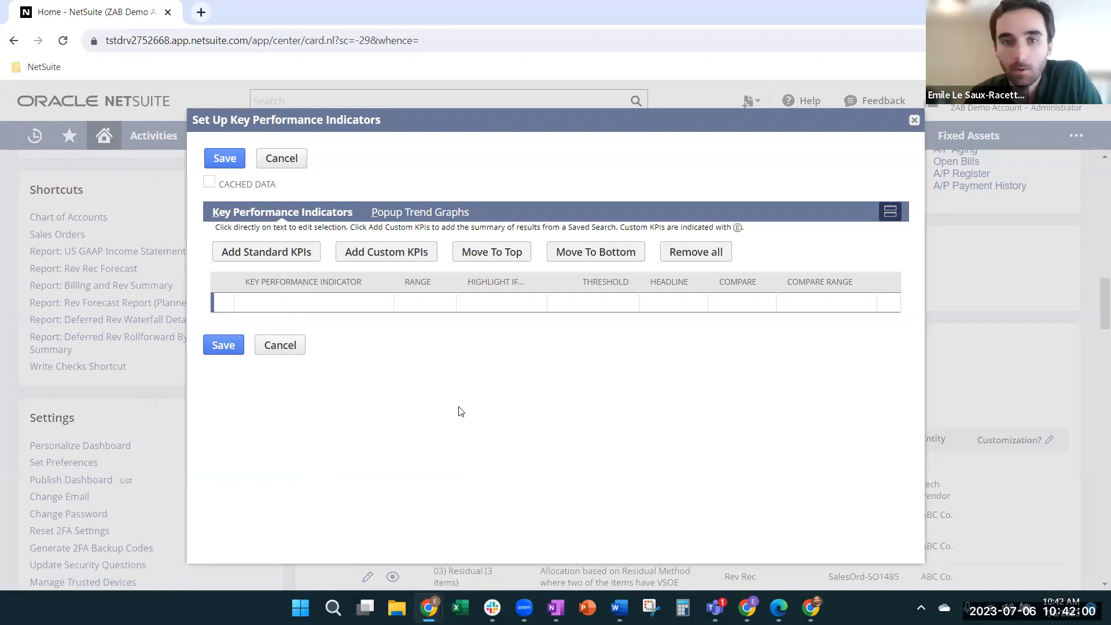
left_click(276, 255)
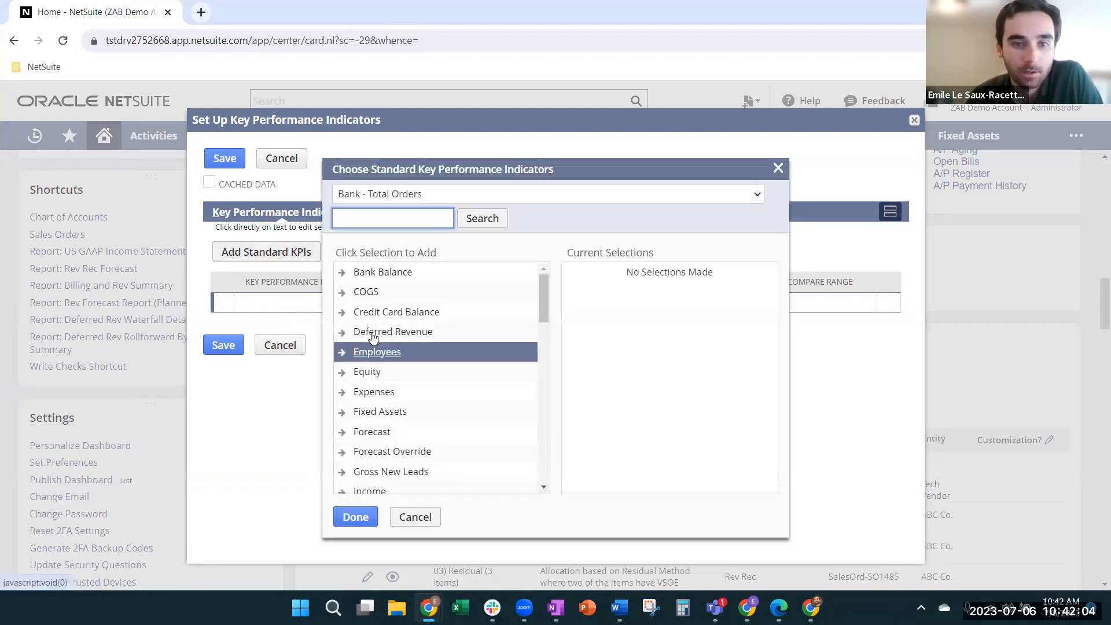
scroll(388, 339, "down", 1)
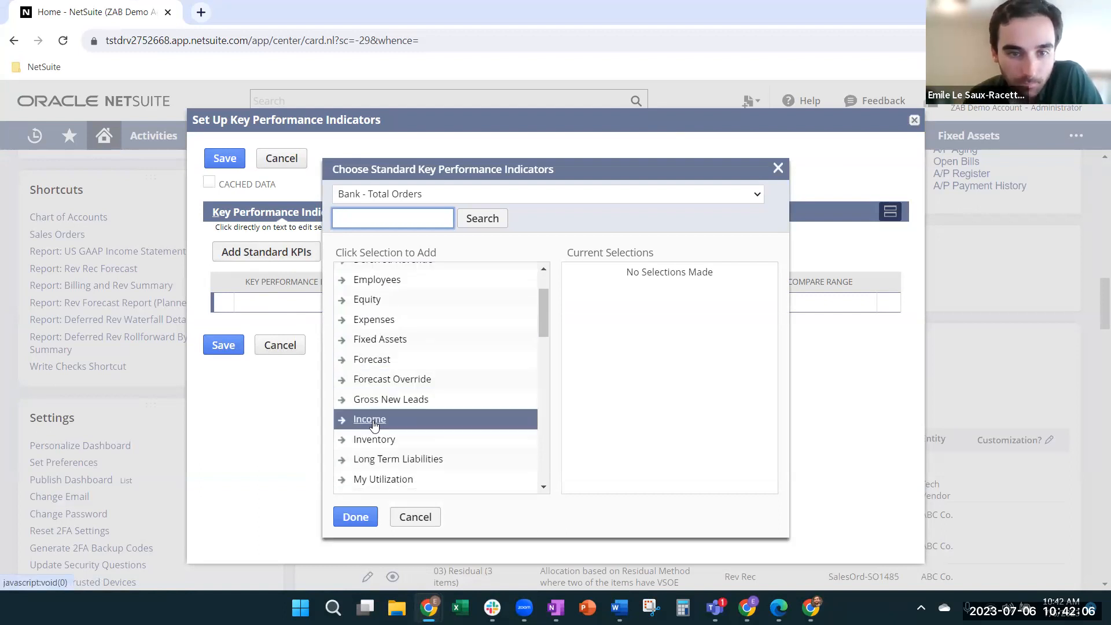
left_click(373, 421)
left_click(377, 398)
left_click(376, 379)
left_click(373, 359)
left_click(371, 341)
left_click(371, 320)
left_click(371, 300)
left_click(372, 280)
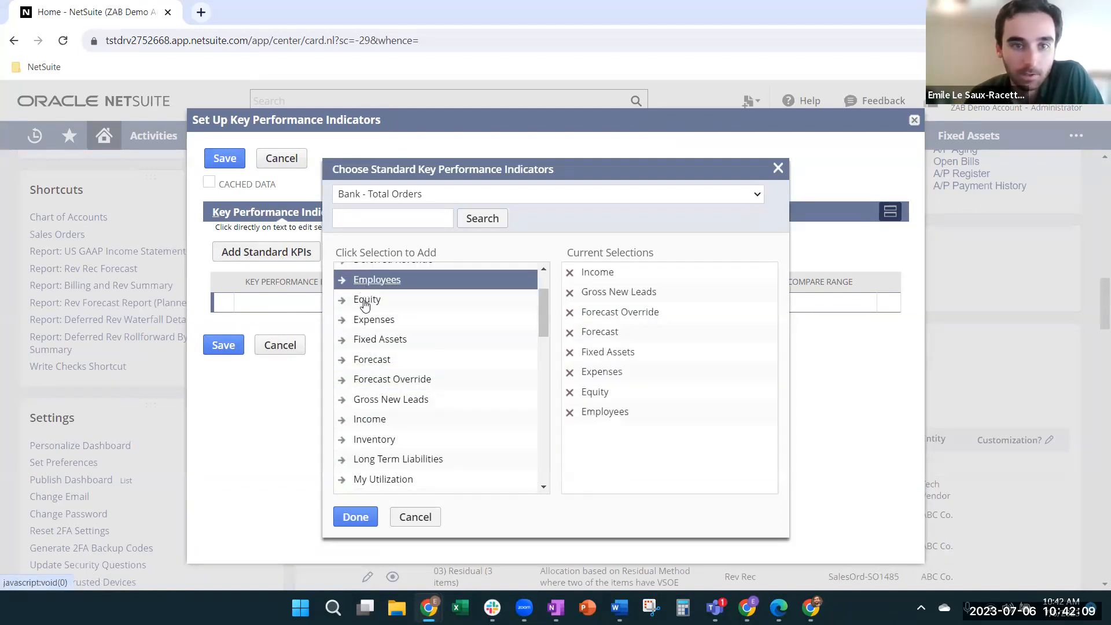
left_click(363, 516)
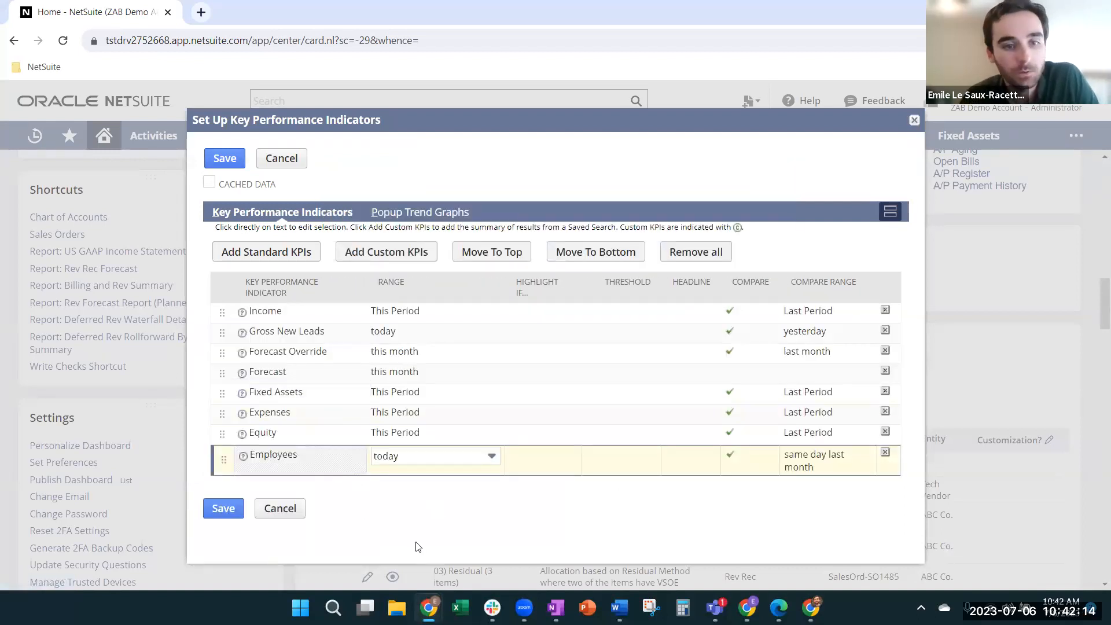
Step: Select the custom KPIs O2C Opportunity Statuses, O2C Sales Order Statuses, P2P Vendor Bill Statuses and P2P Purchase Order Statuses
left_click(388, 255)
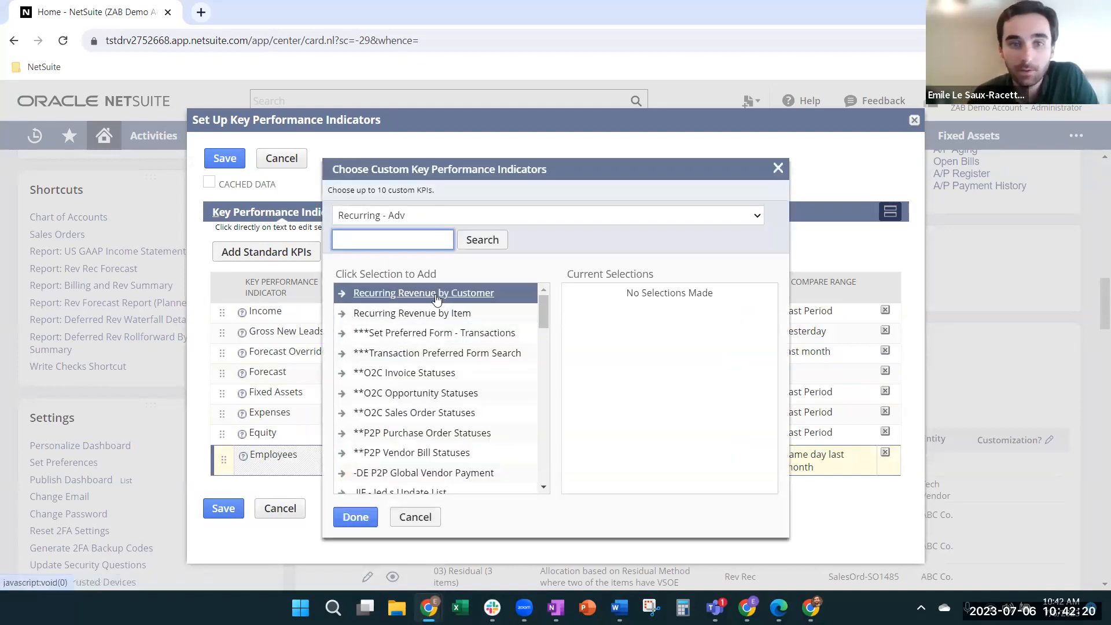
left_click_drag(347, 189, 434, 190)
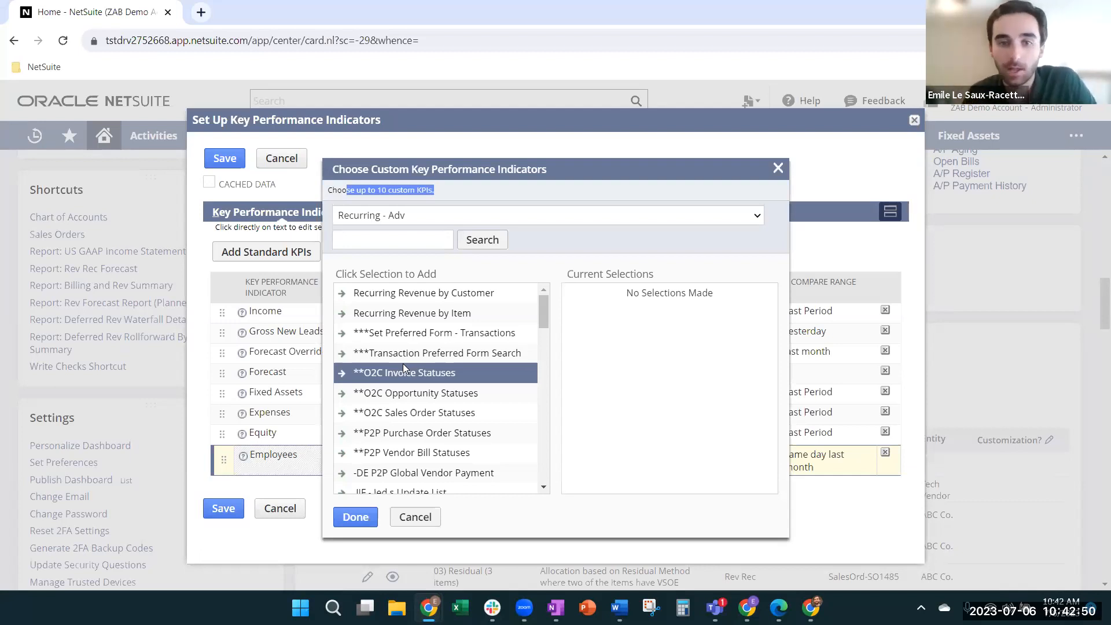
left_click(402, 398)
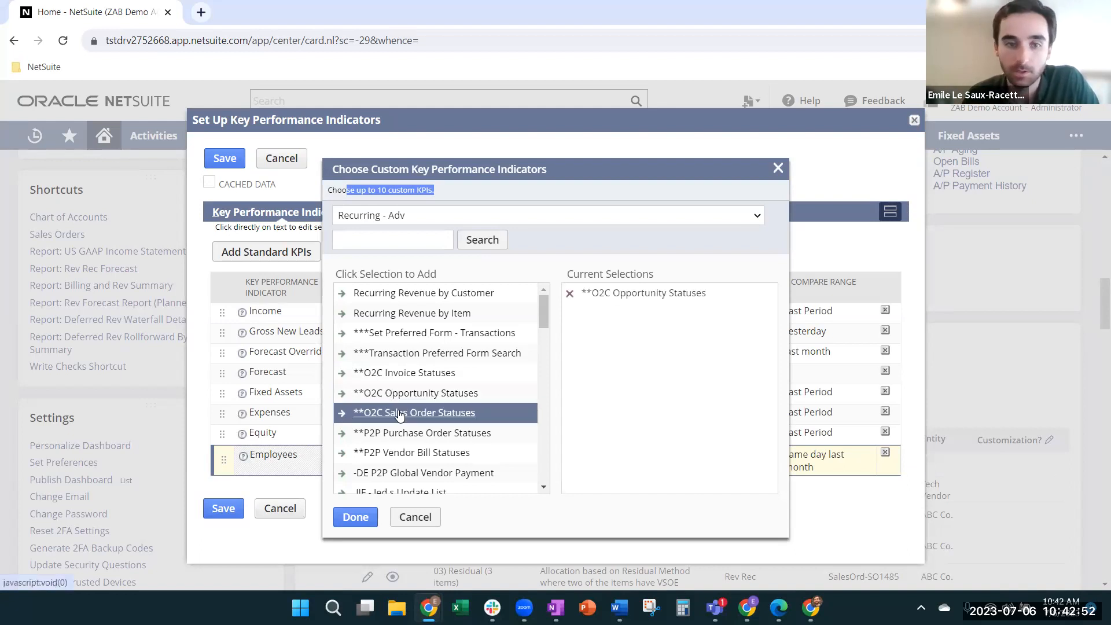
left_click(399, 414)
scroll(400, 405, "down", 3)
left_click(400, 380)
left_click(400, 361)
Step: Add custom 3WAY Vendor Bill KPIs: Item Receipt Quantity Vendor Difference, Subsidiary Difference and Item Tolerance, PO Subsidiary Quantity Difference, and Amount Vendor Tolerance
scroll(401, 363, "down", 8)
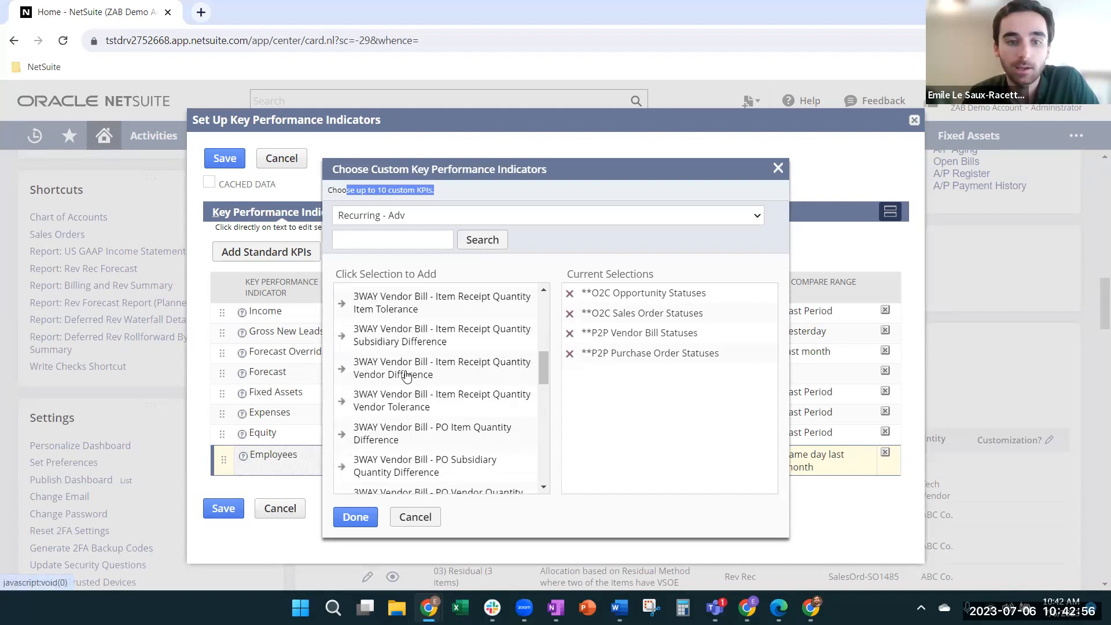
left_click(394, 360)
left_click(393, 346)
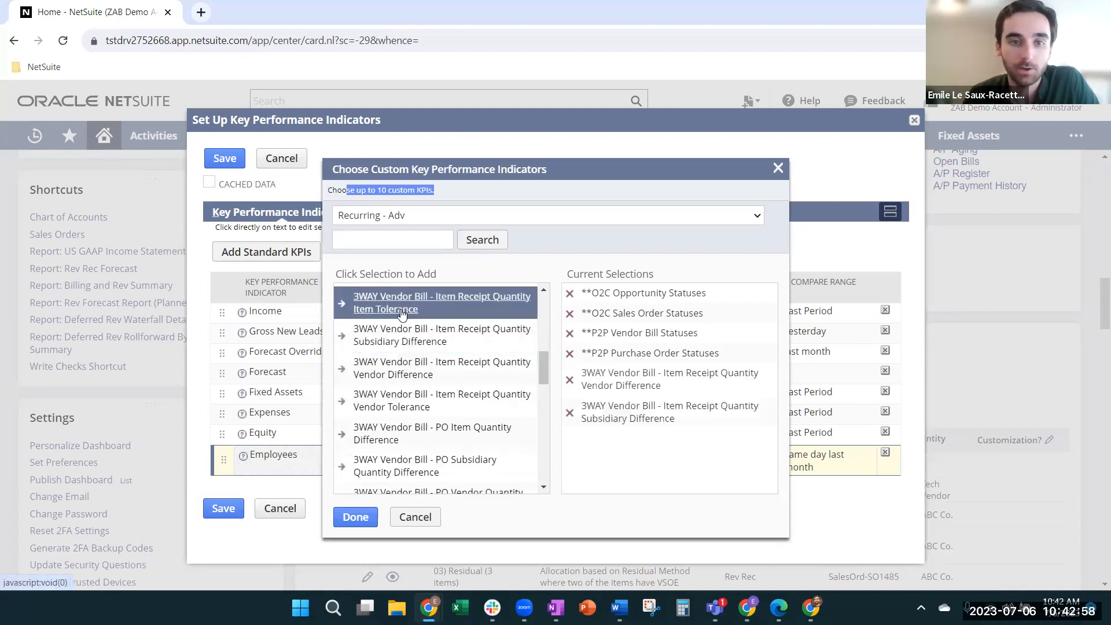
left_click(399, 309)
left_click(389, 403)
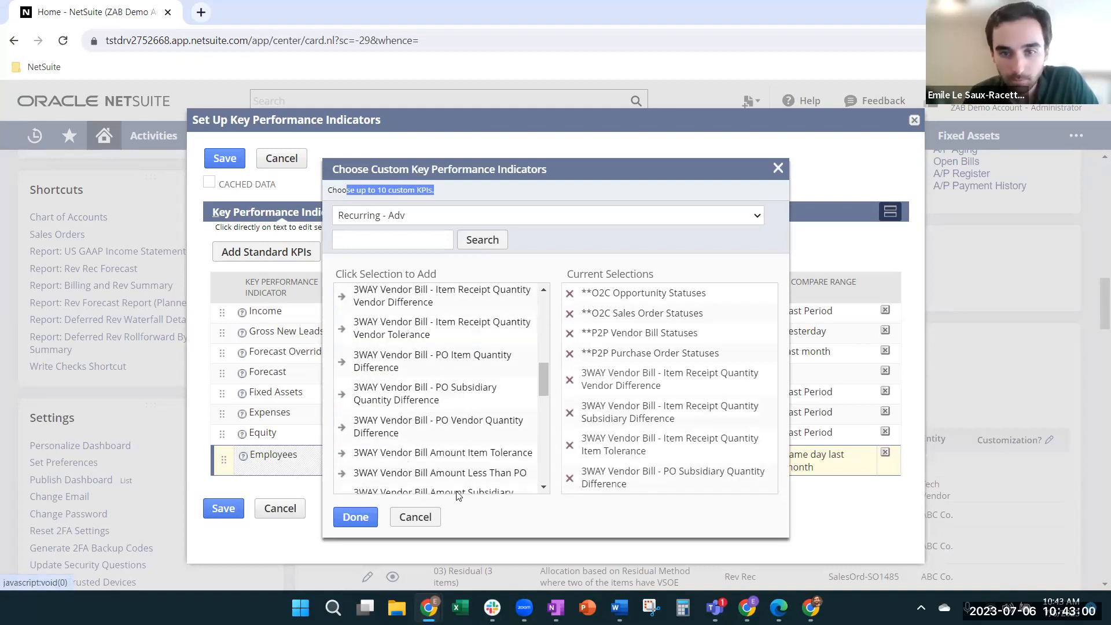
scroll(399, 416, "down", 1)
left_click(405, 460)
left_click(355, 517)
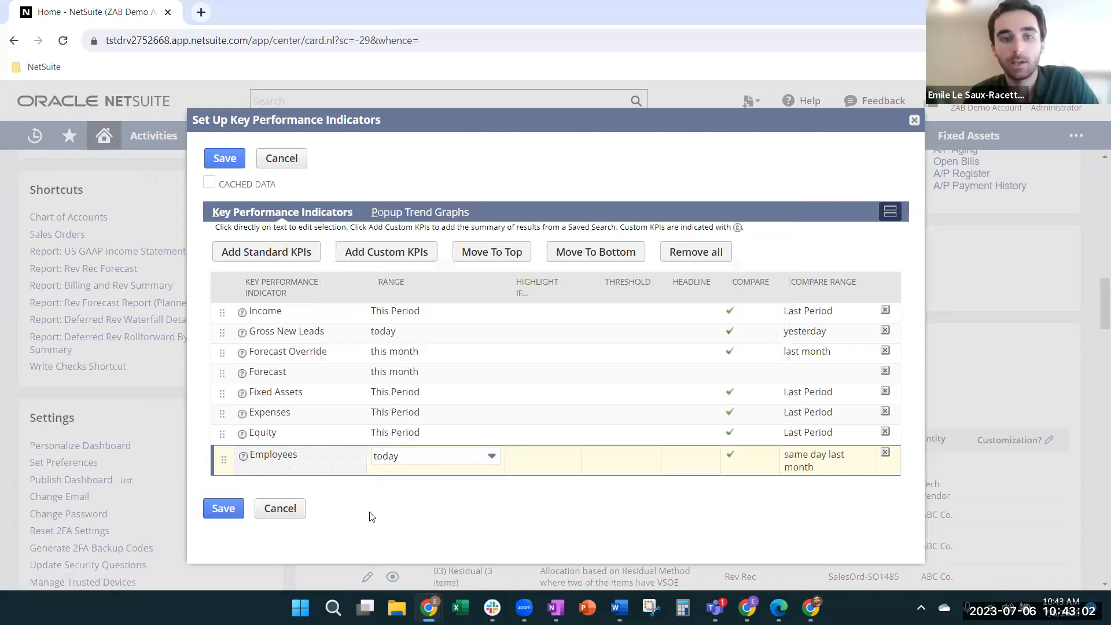
scroll(339, 409, "down", 1)
scroll(339, 409, "down", 3)
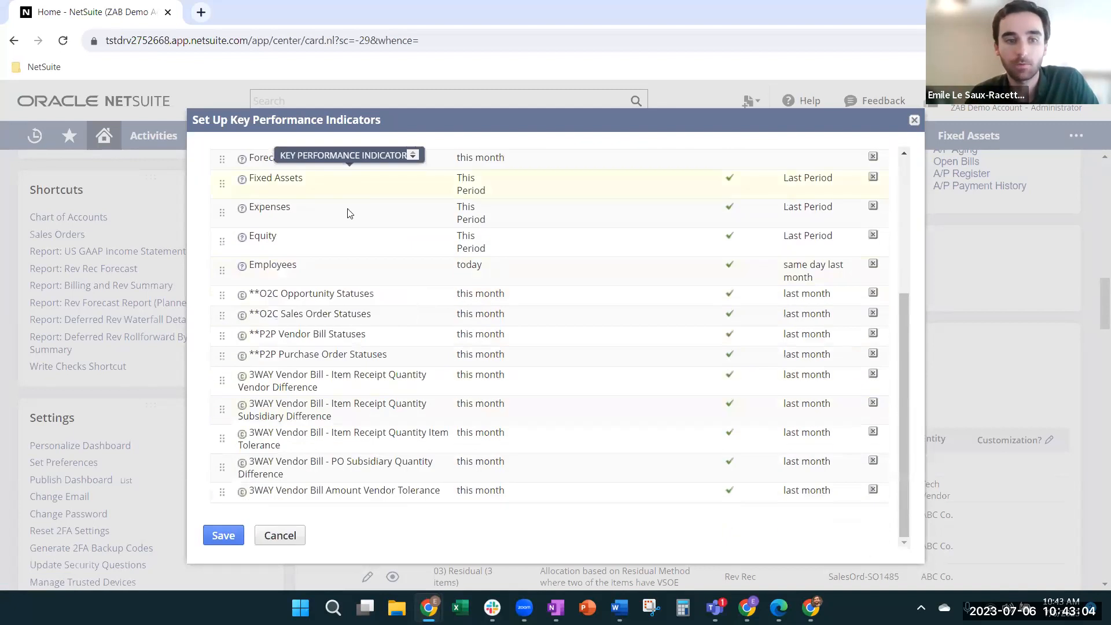
Step: Set the Income KPI's highlight condition to Greater Than with a blank threshold, and save the Key Performance Indicators setup
scroll(582, 326, "up", 5)
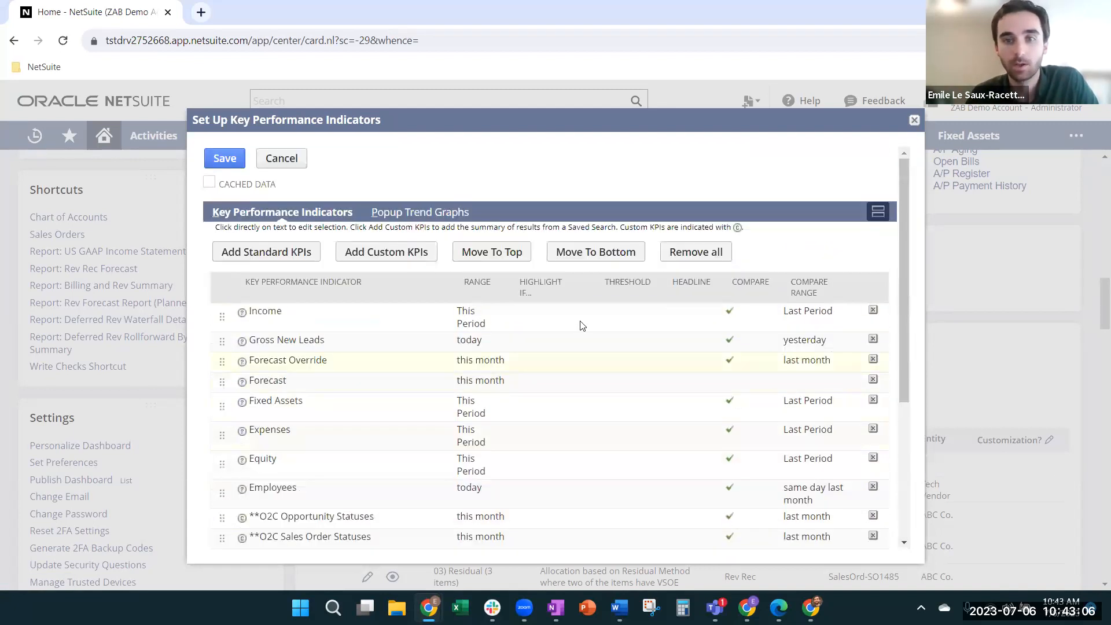
left_click(542, 317)
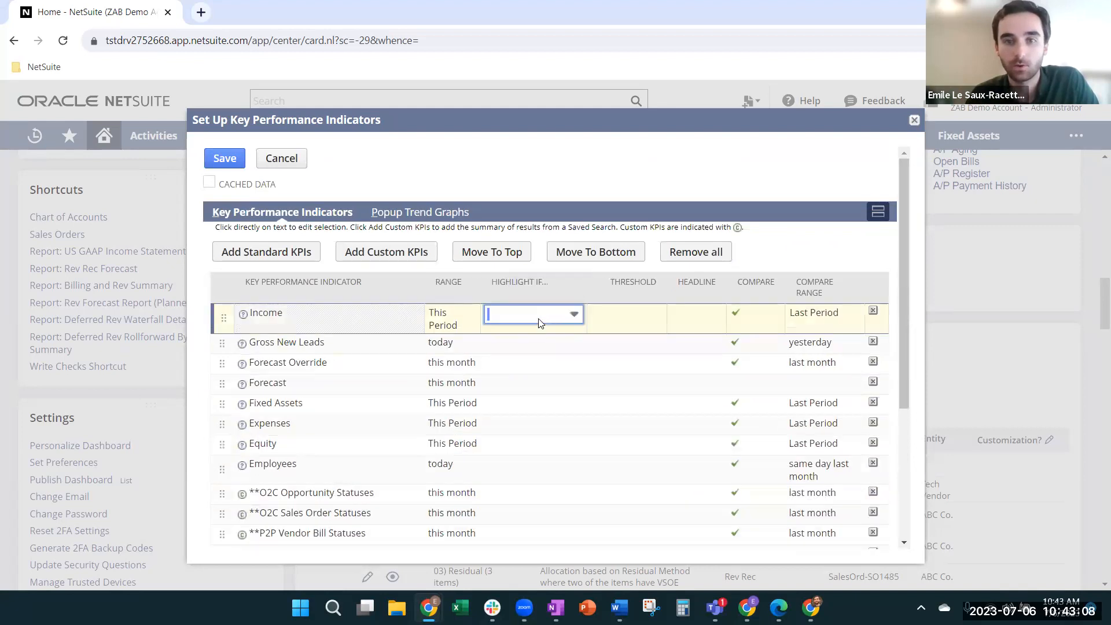
left_click(540, 317)
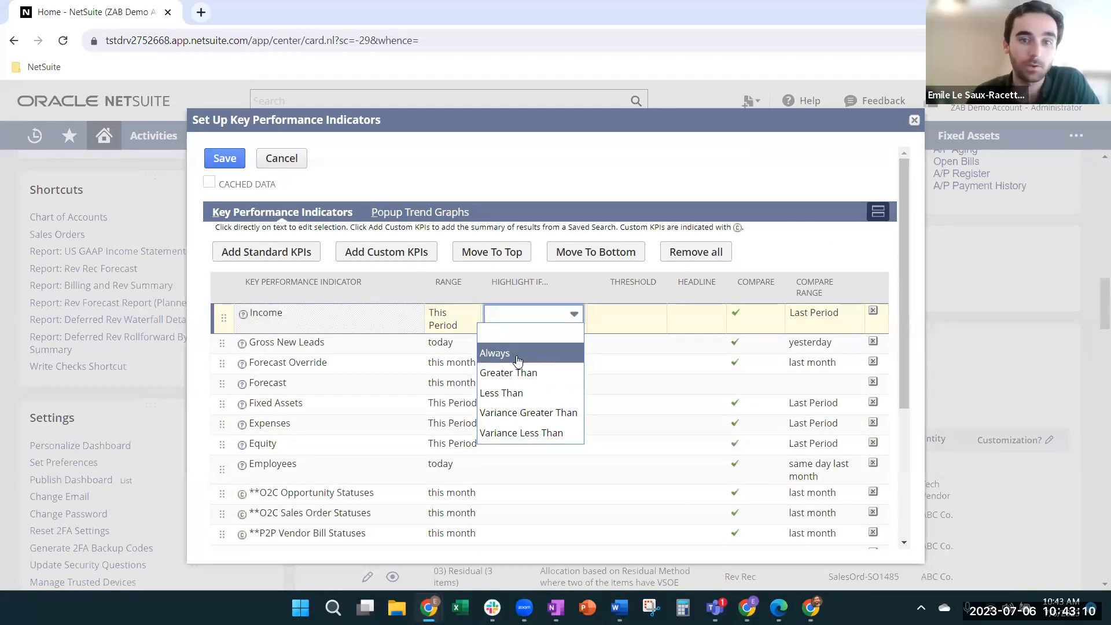
left_click(517, 373)
left_click(629, 315)
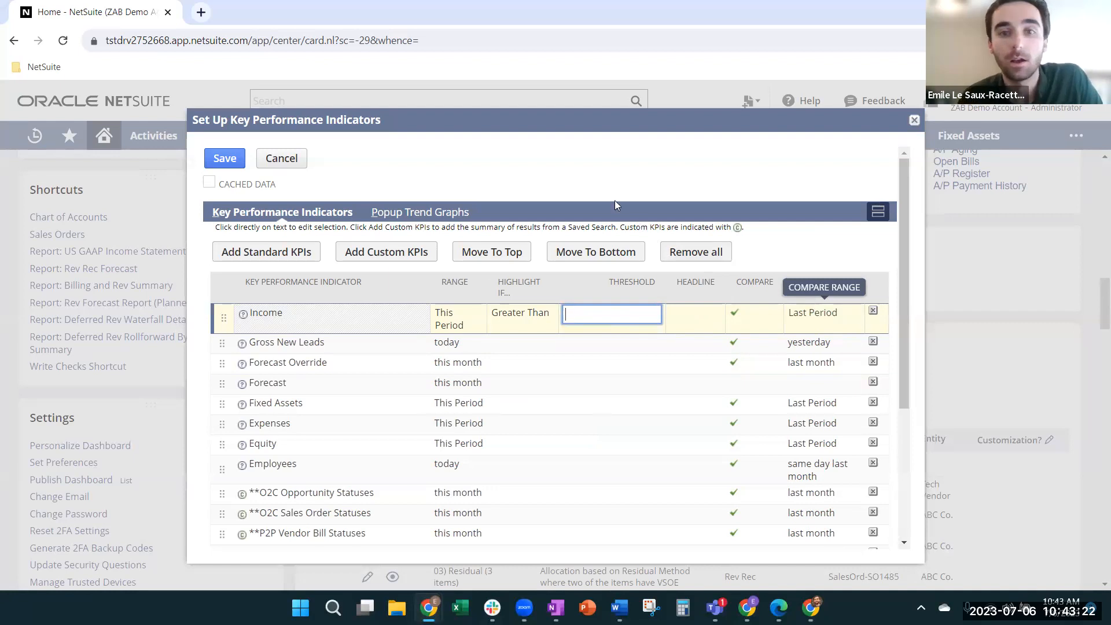
left_click(228, 161)
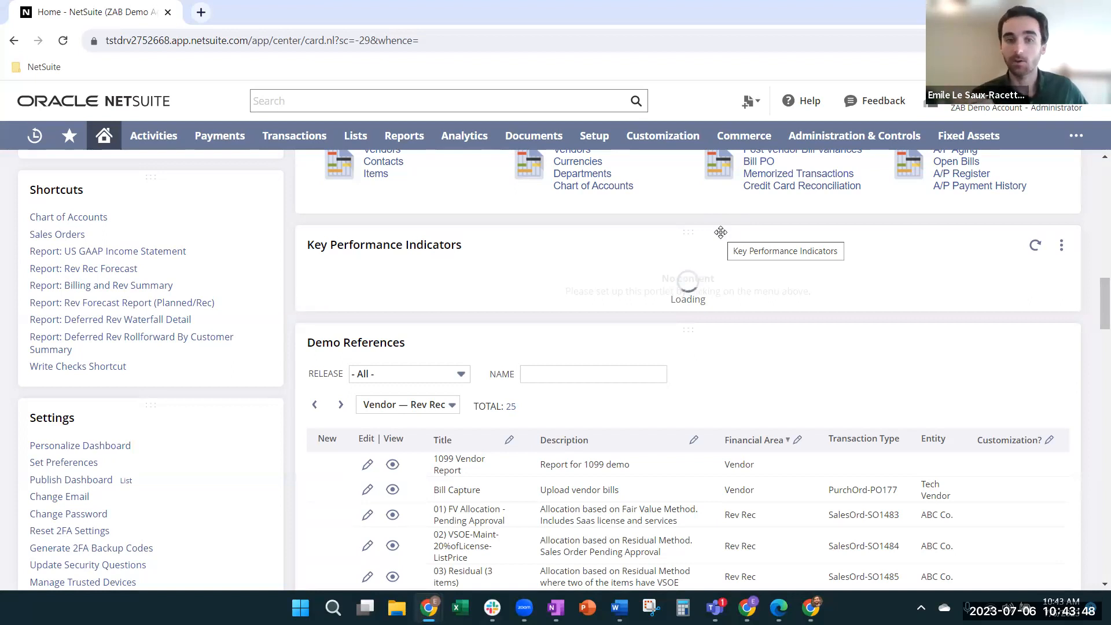
Step: Review the indicators in the Key Performance Indicators portlet, highlighting the 3WAY Vendor Bill Item Receipt Quantity Vendor Difference name
scroll(692, 513, "down", 1)
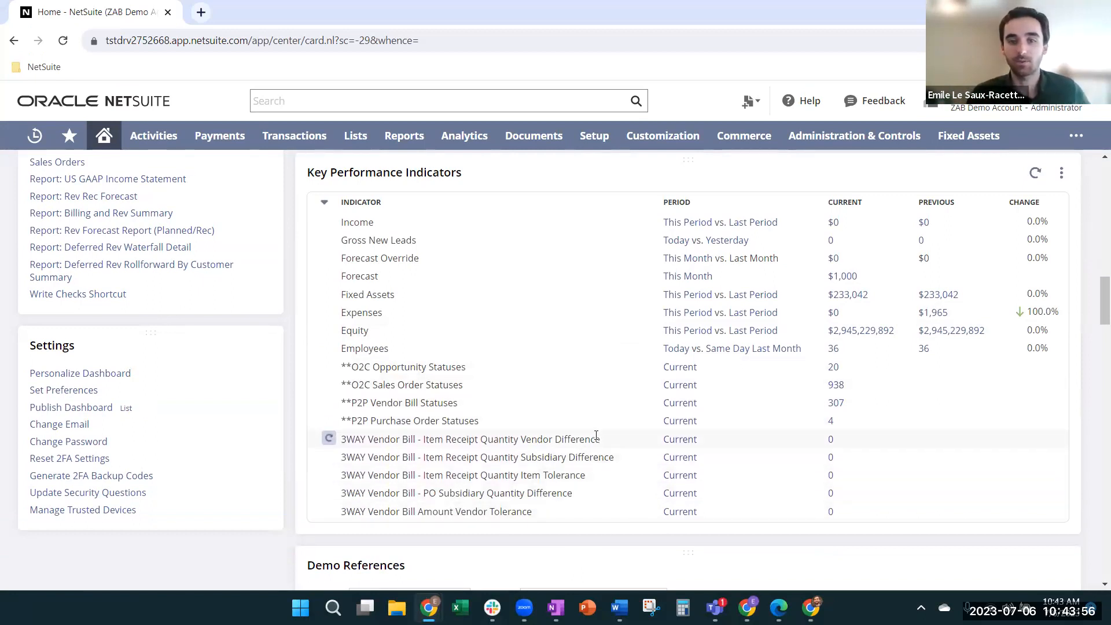
left_click_drag(600, 439, 405, 441)
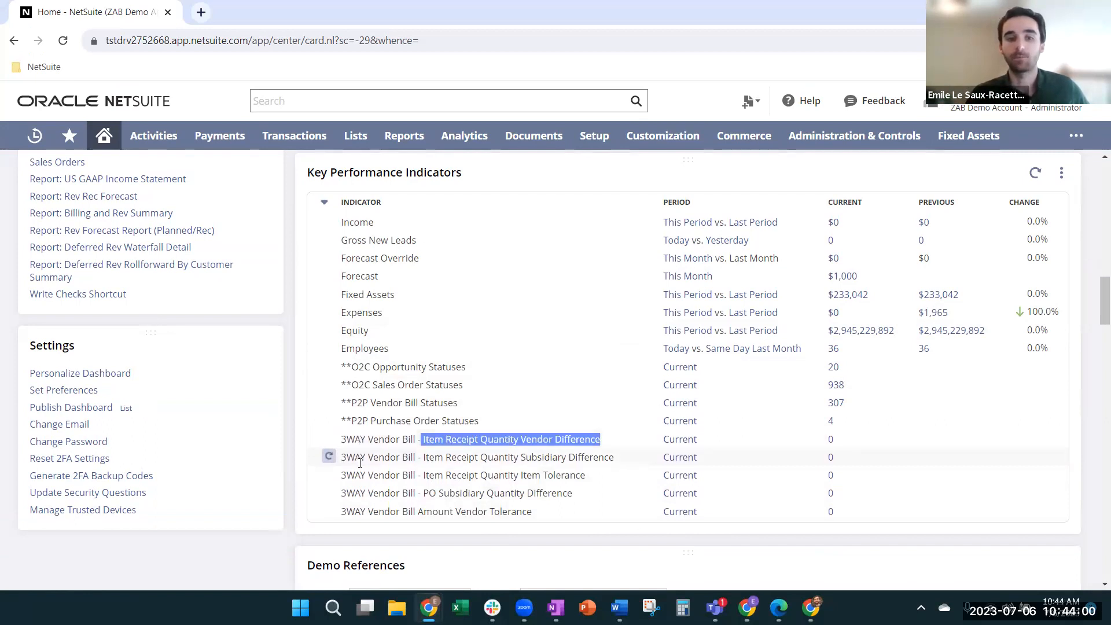
left_click(623, 515)
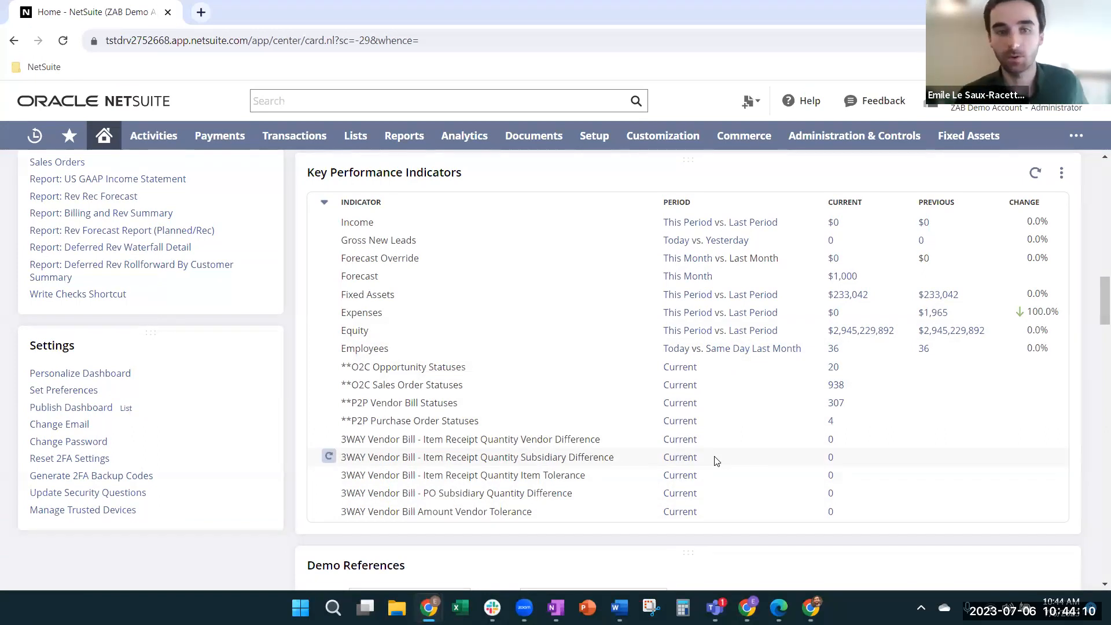
Step: Close the Personalize Dashboard panel on the Home dashboard
scroll(440, 255, "up", 1)
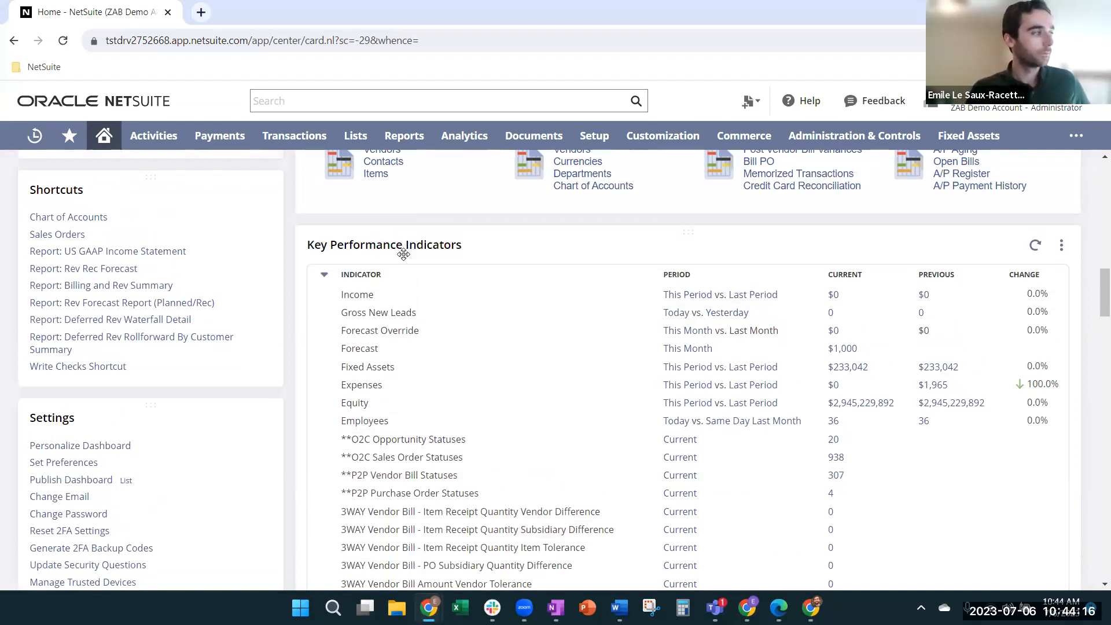
scroll(579, 318, "up", 15)
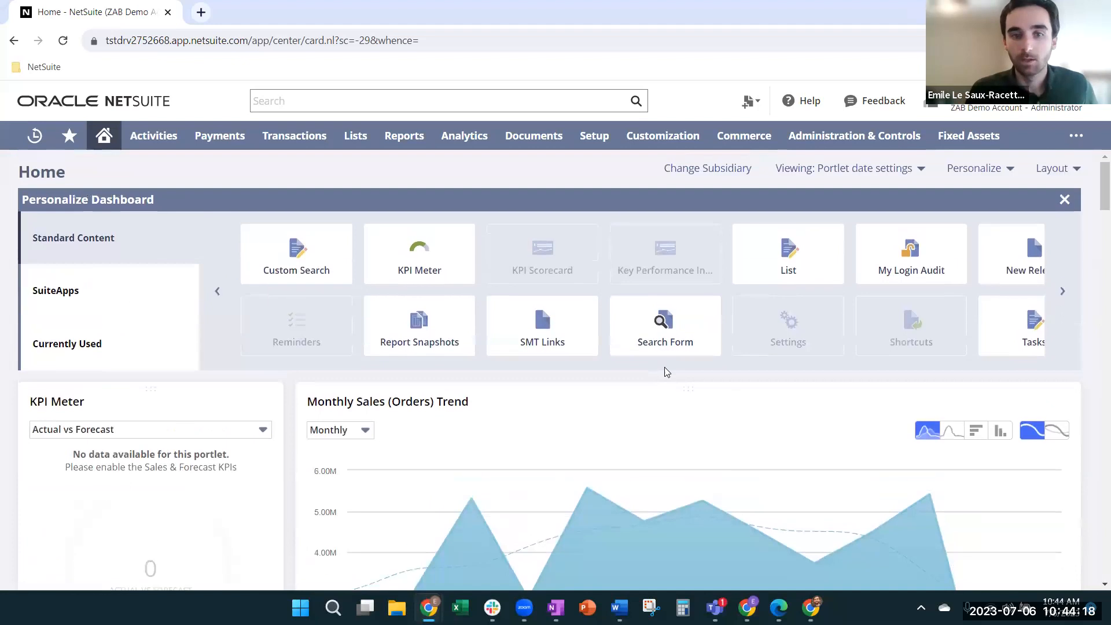
left_click(1065, 199)
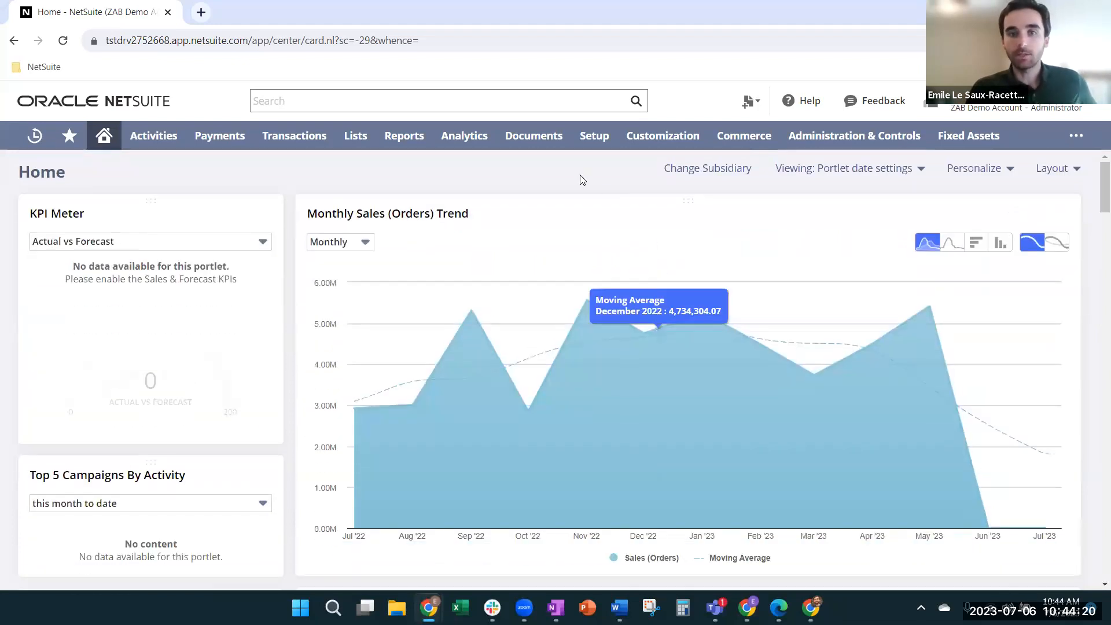